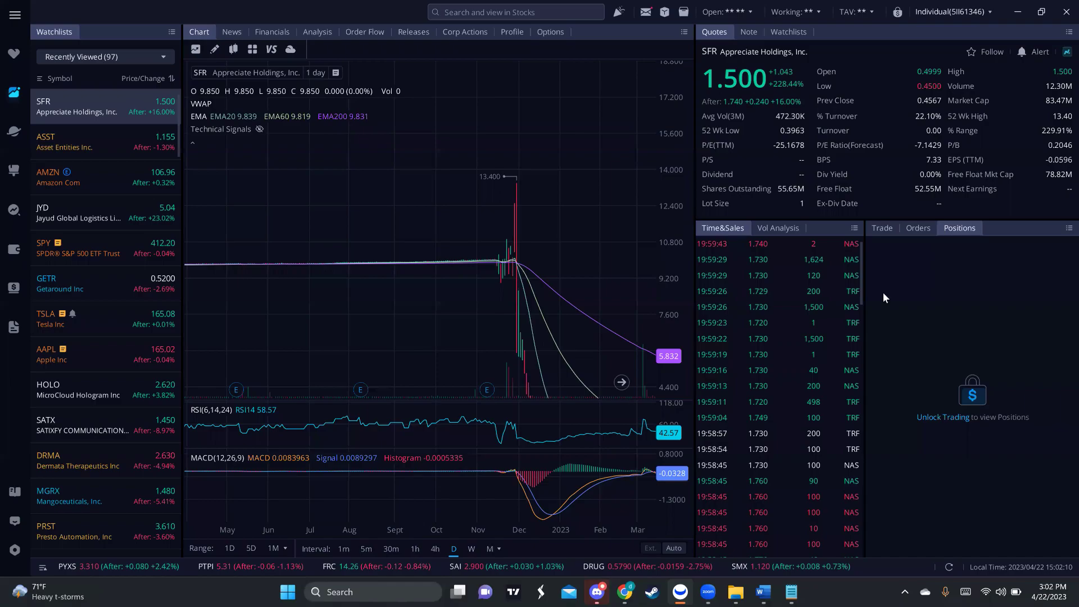
- Examine the SFR daily chart from its post-December decline through the latest April price spike
key(XF86AudioRaiseVolume)
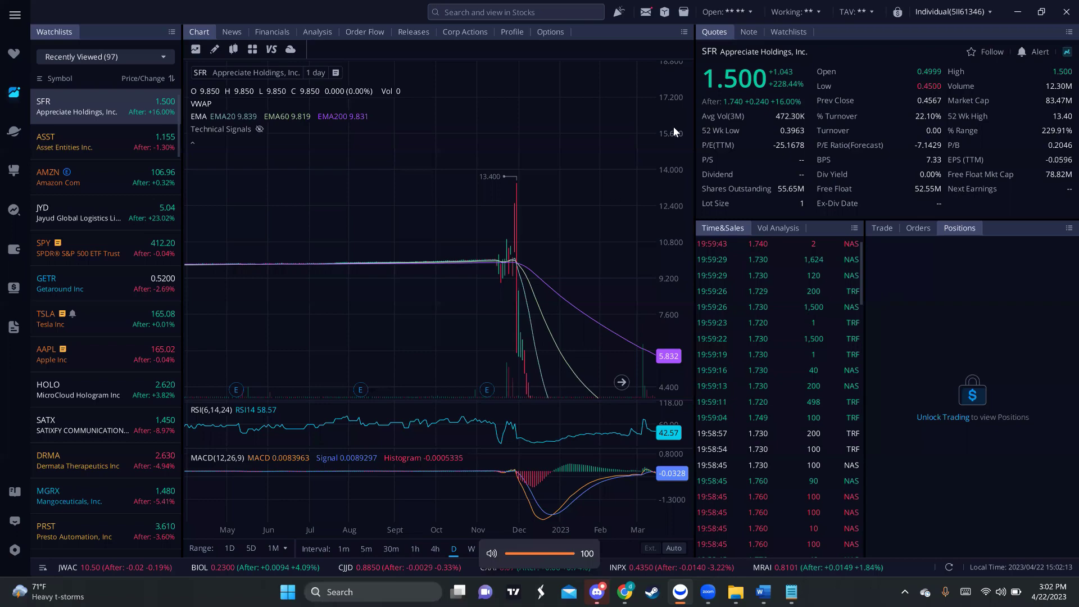
drag(676, 98, 689, 298)
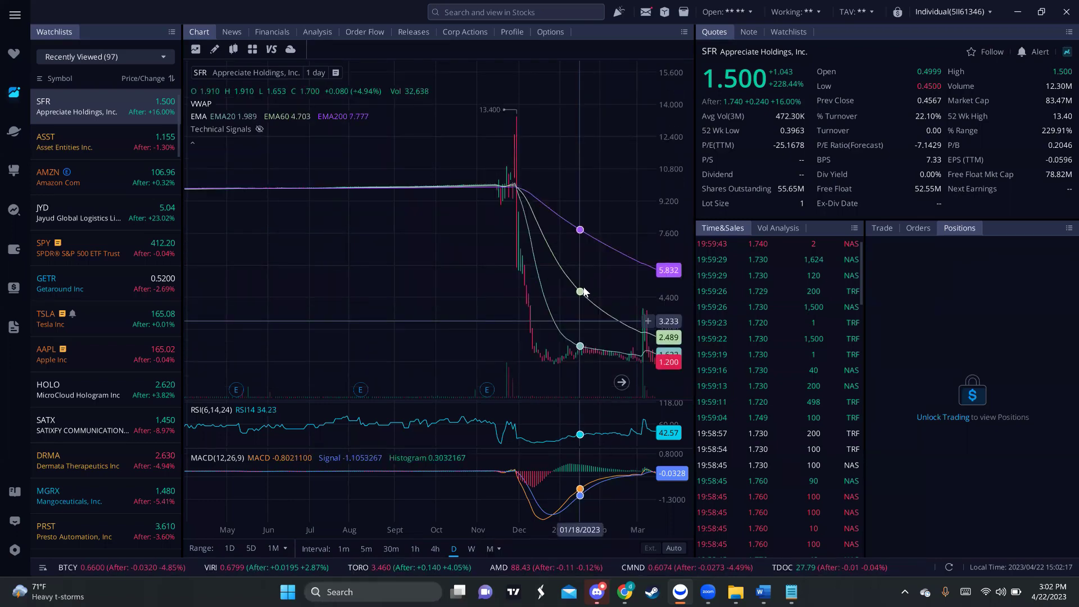
scroll(583, 291, up, 5)
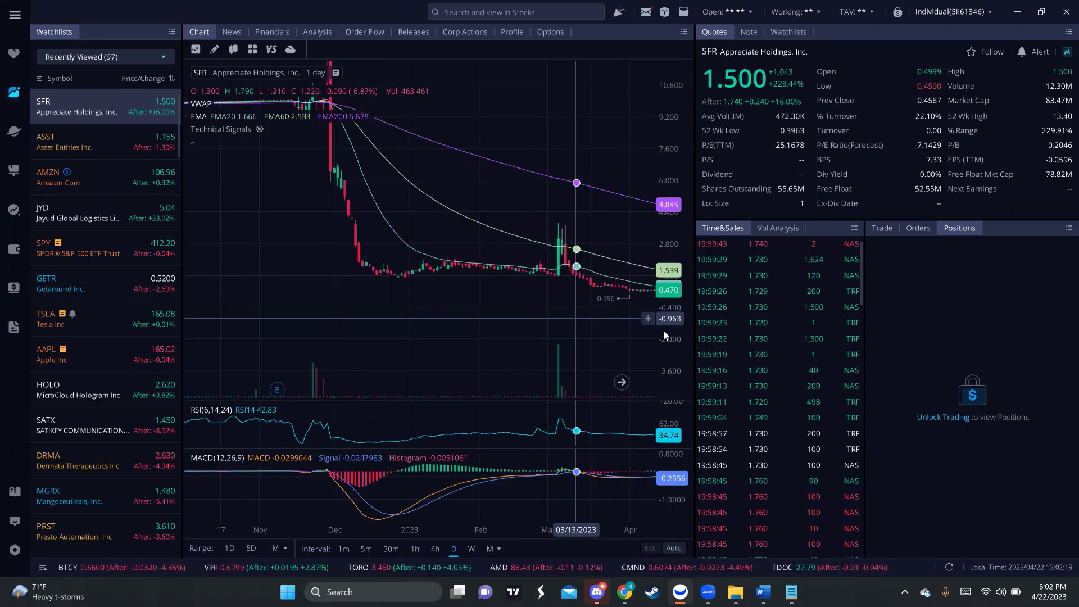
drag(644, 331, 548, 308)
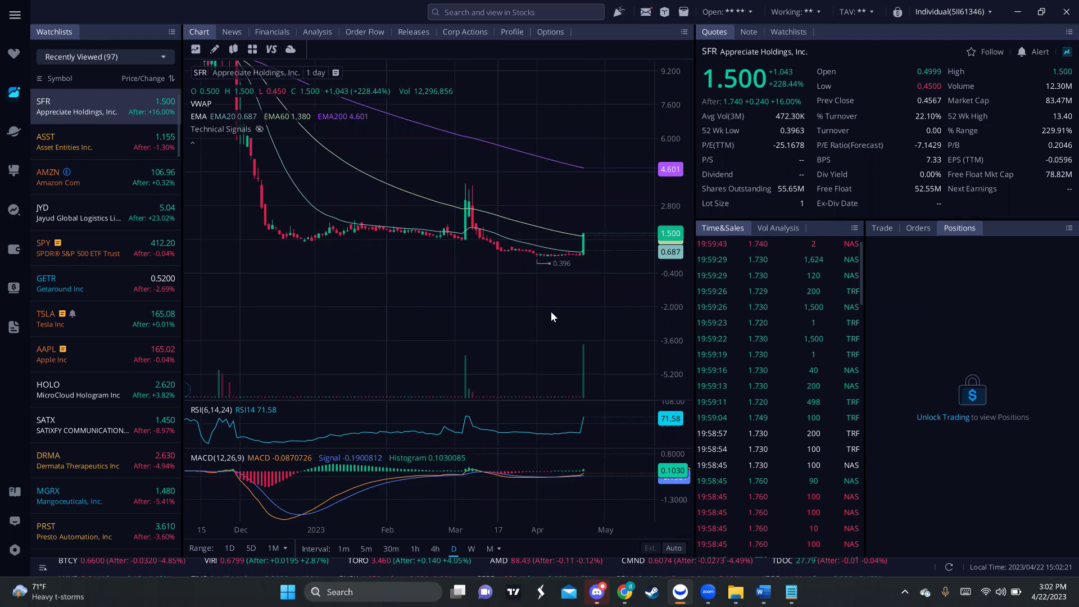
scroll(550, 311, down, 2)
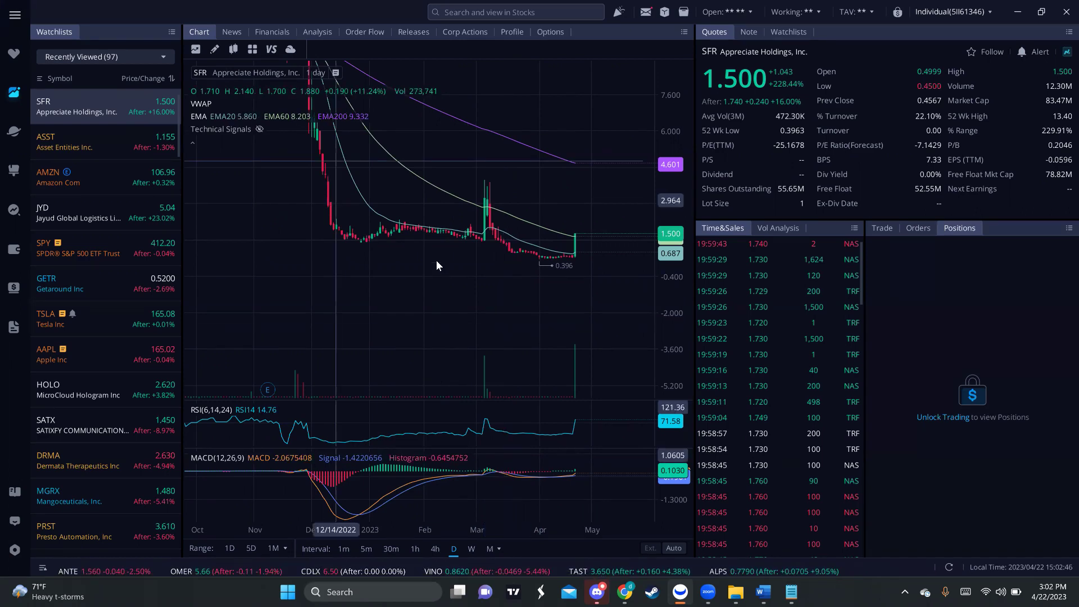
drag(671, 336, 633, 222)
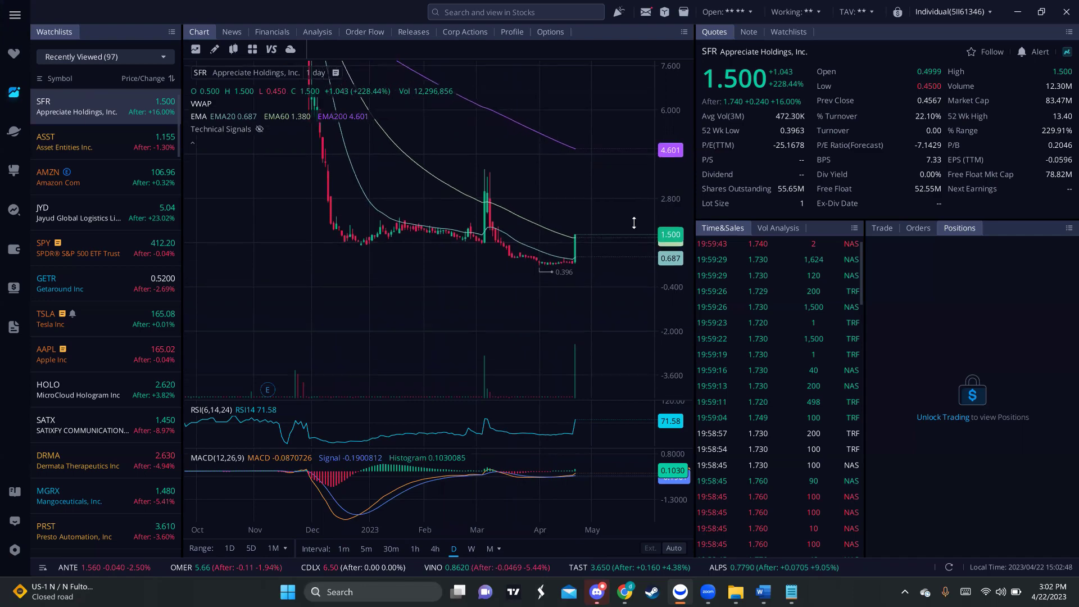
drag(592, 264, 592, 295)
scroll(587, 315, up, 2)
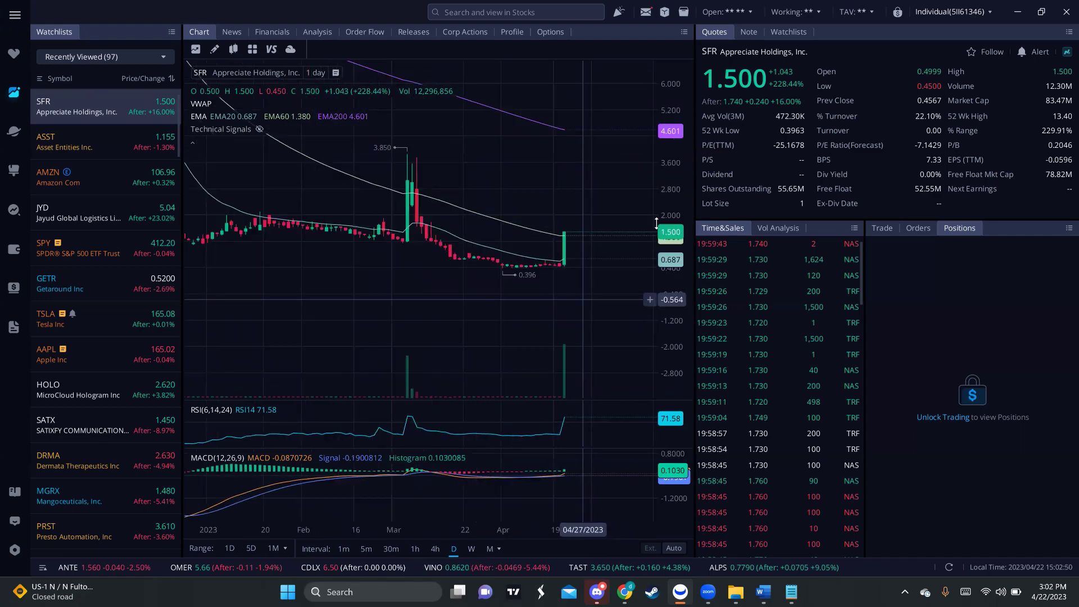
scroll(612, 255, down, 2)
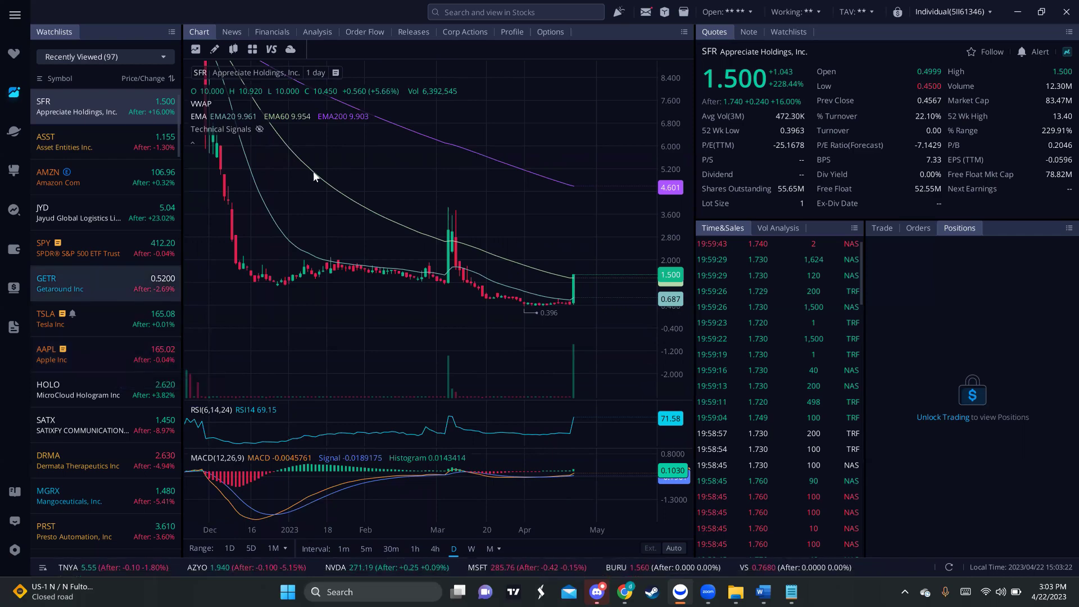
- Open SPY from the watchlist and examine the April 20 session on its 5-minute chart, including its high and low
click(91, 241)
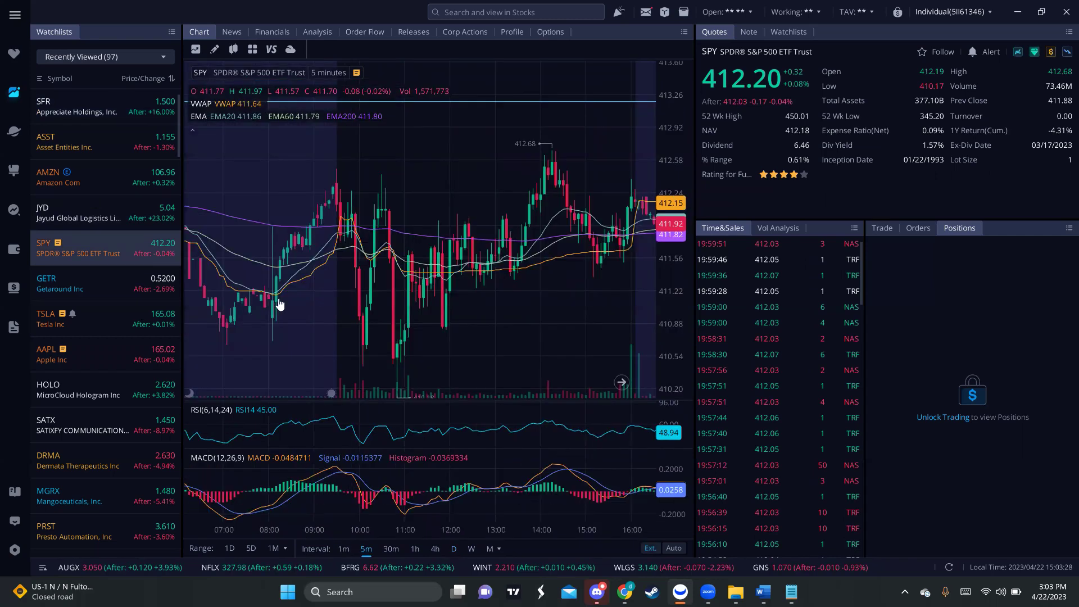
scroll(374, 253, up, 3)
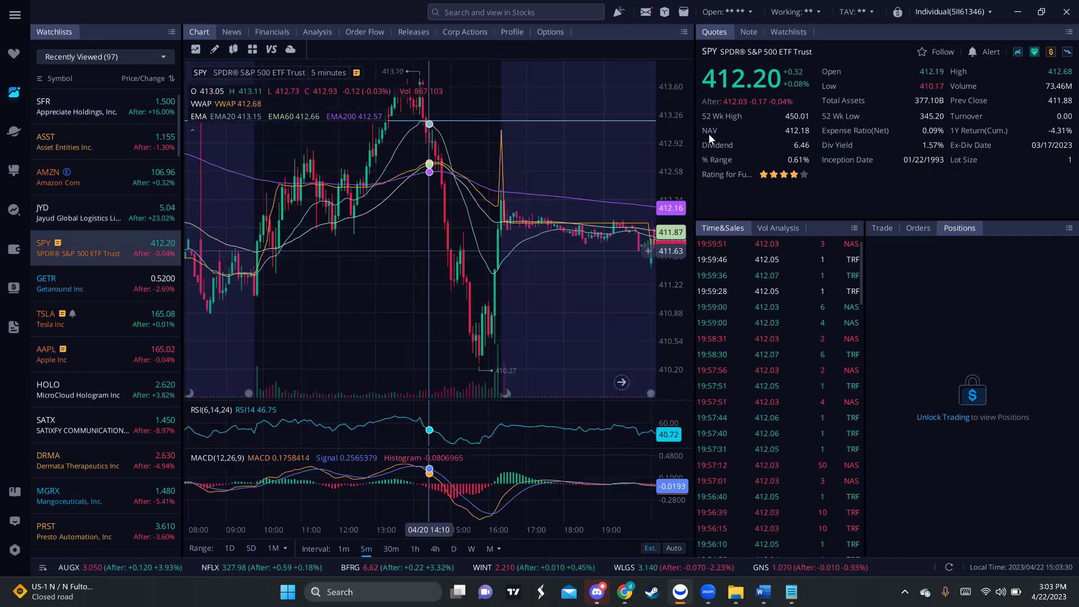
drag(681, 332, 684, 357)
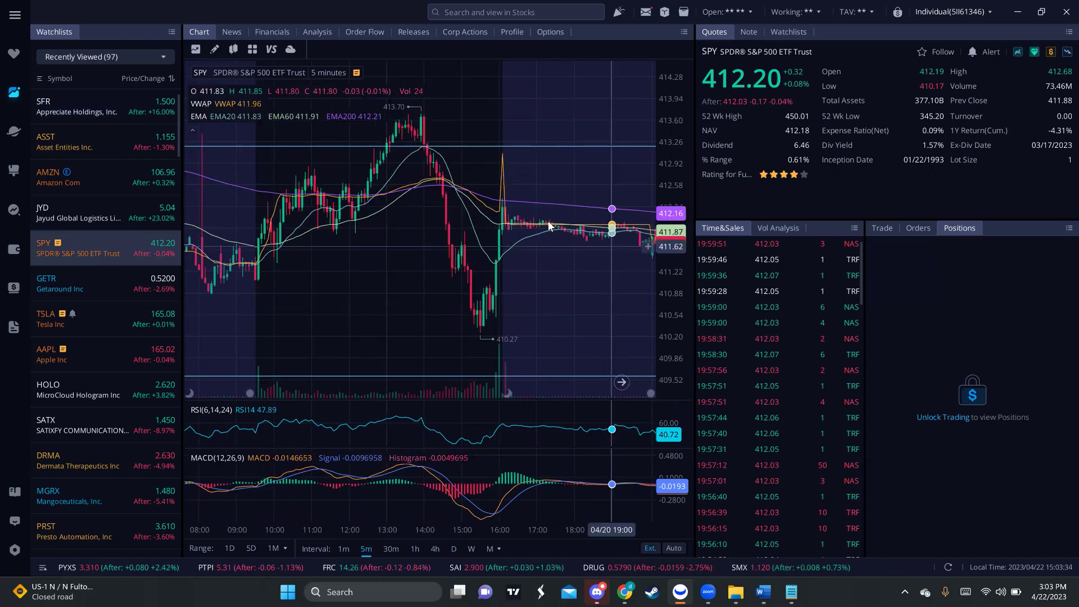
scroll(506, 236, down, 3)
scroll(393, 186, up, 2)
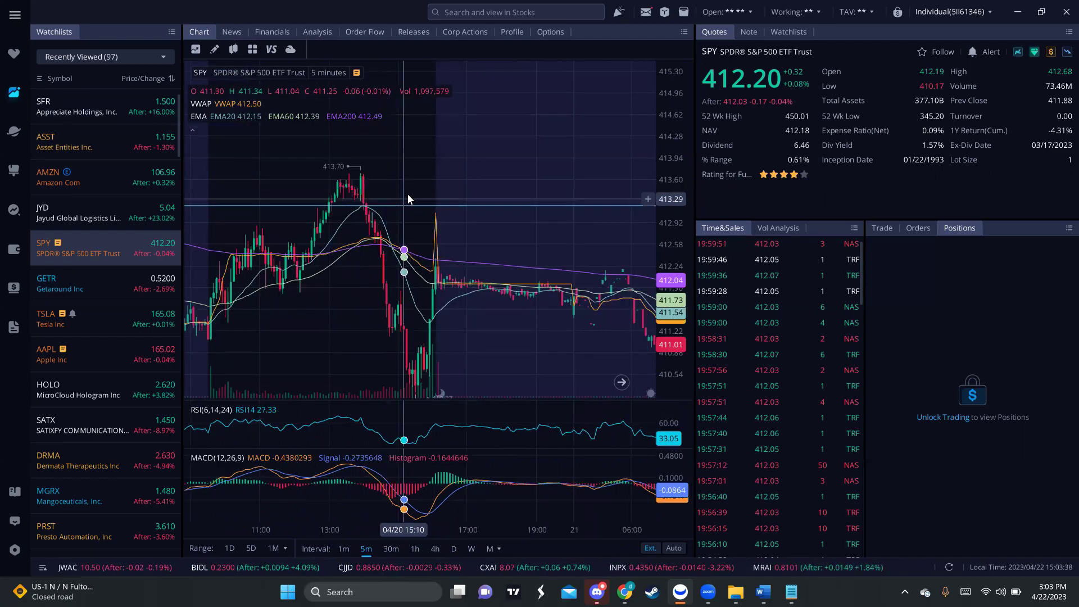
click(396, 195)
click(347, 186)
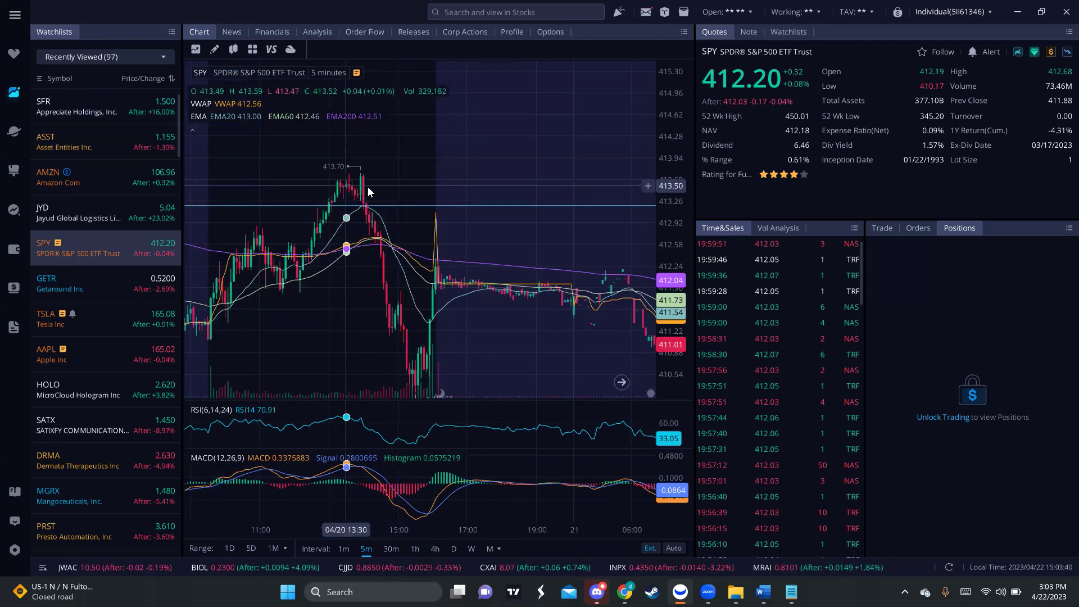
drag(584, 338, 301, 178)
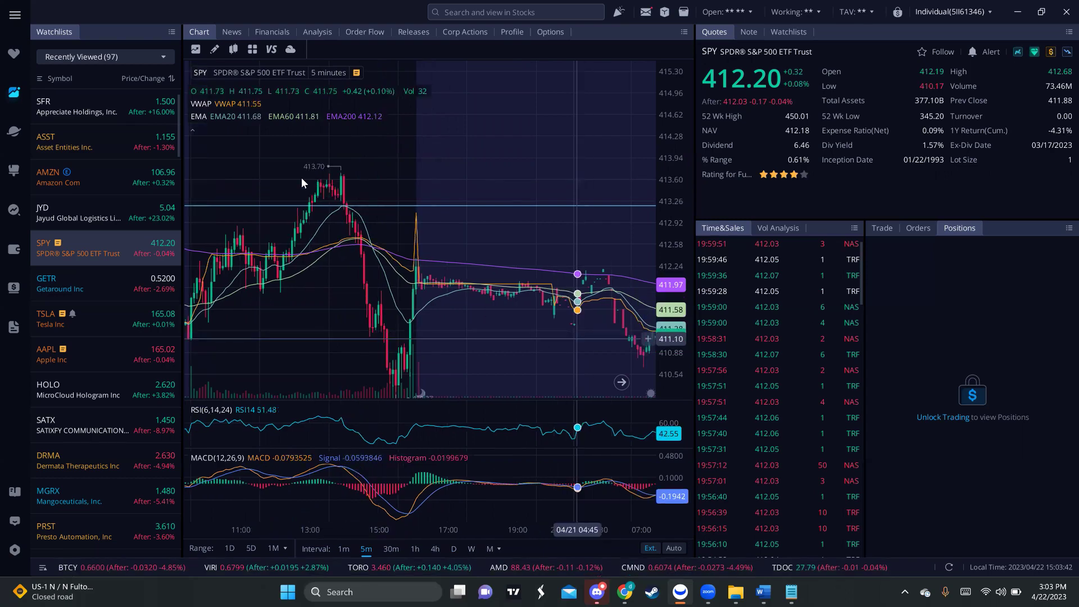
drag(397, 395, 395, 333)
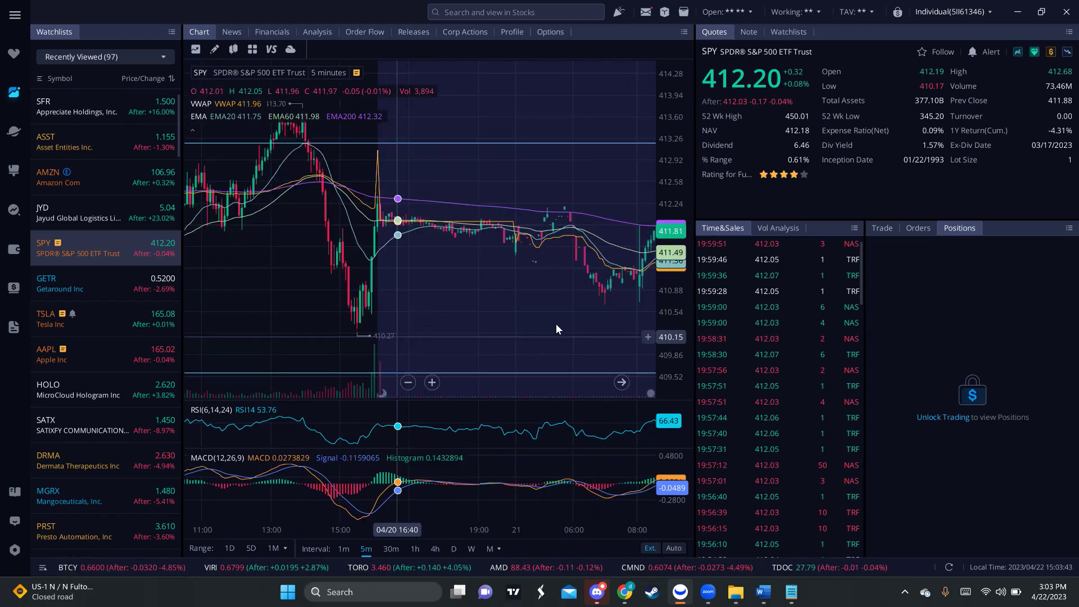
- Examine SPY's April 21 session on the 5-minute chart, from premarket through the after-hours period
drag(581, 306, 369, 291)
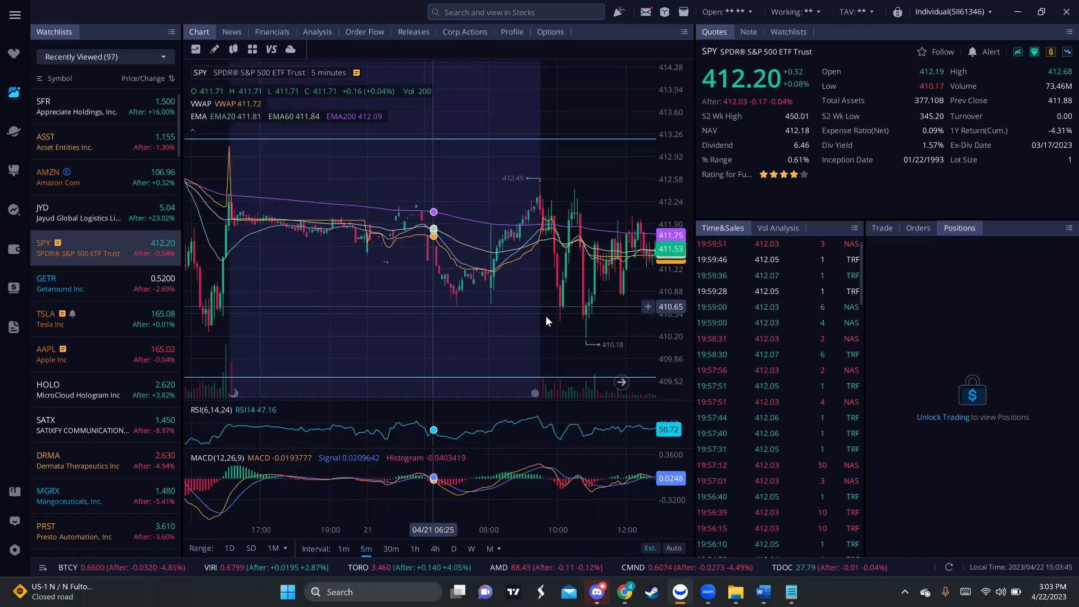
scroll(546, 316, up, 3)
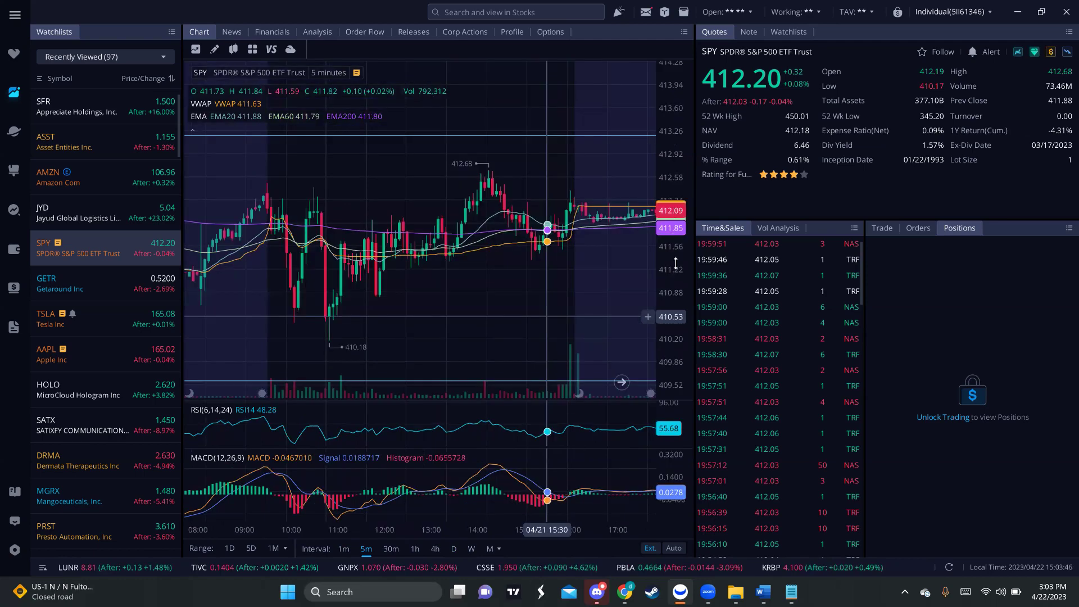
drag(675, 263, 676, 284)
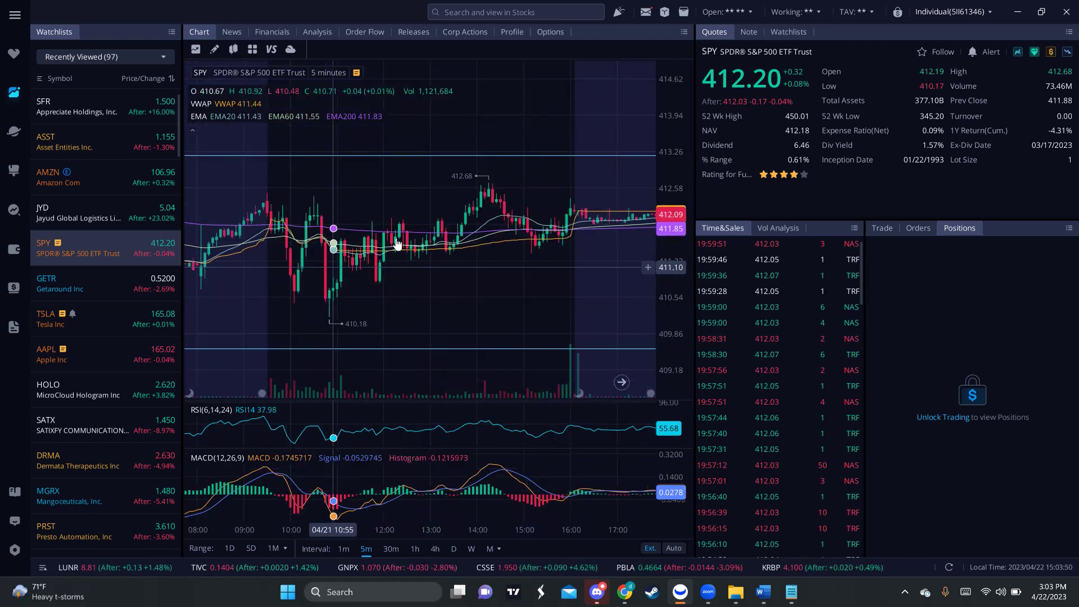
drag(440, 272, 477, 272)
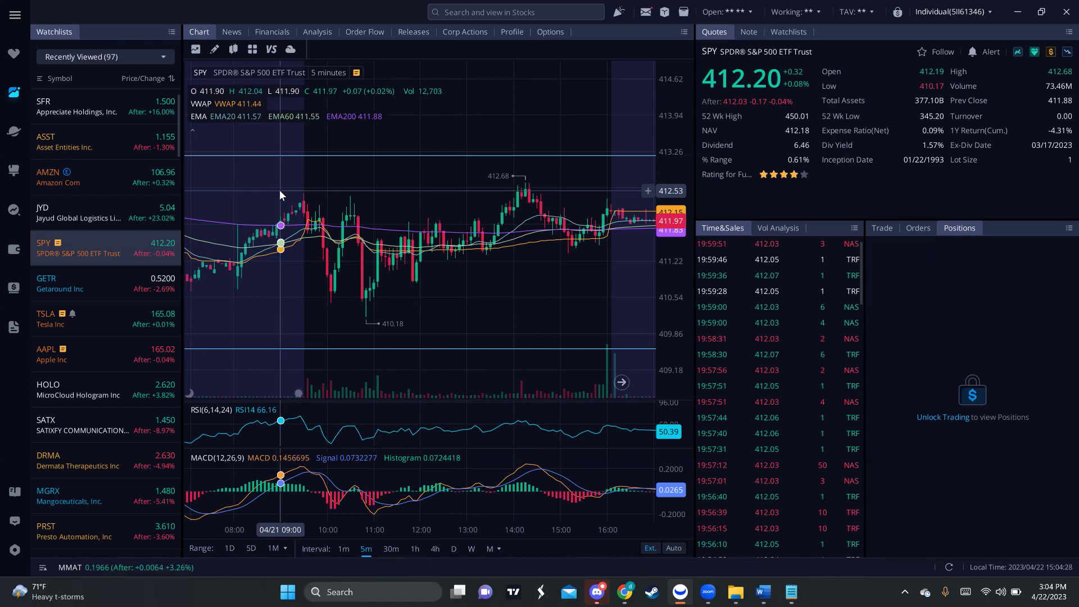
- Draw a nearly horizontal support line at about 410.6 under SPY's April 21 lows, from before 08:00 to after 16:00
click(214, 49)
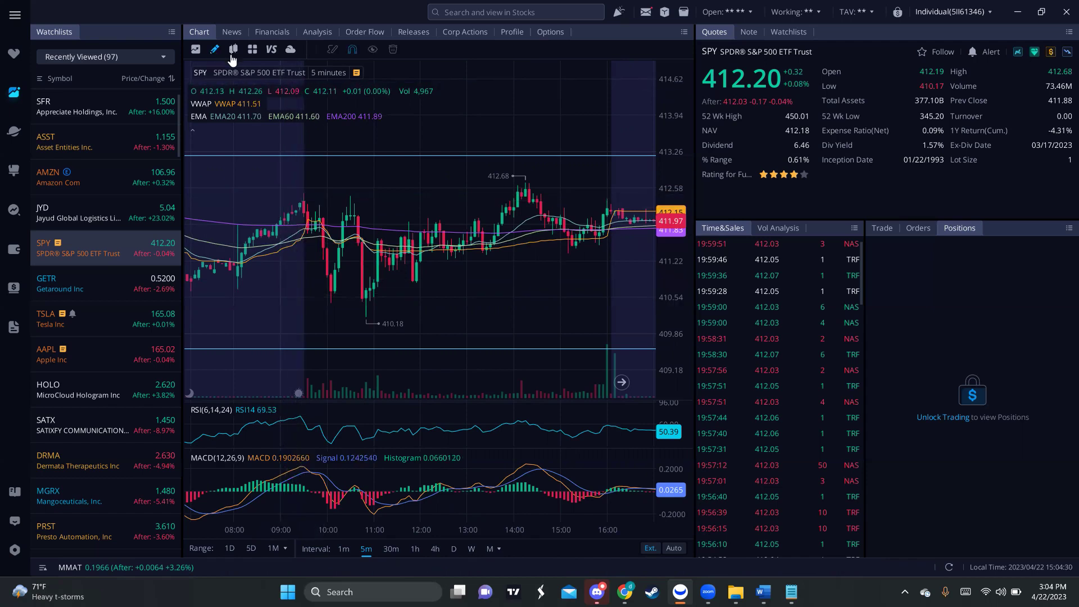
click(321, 48)
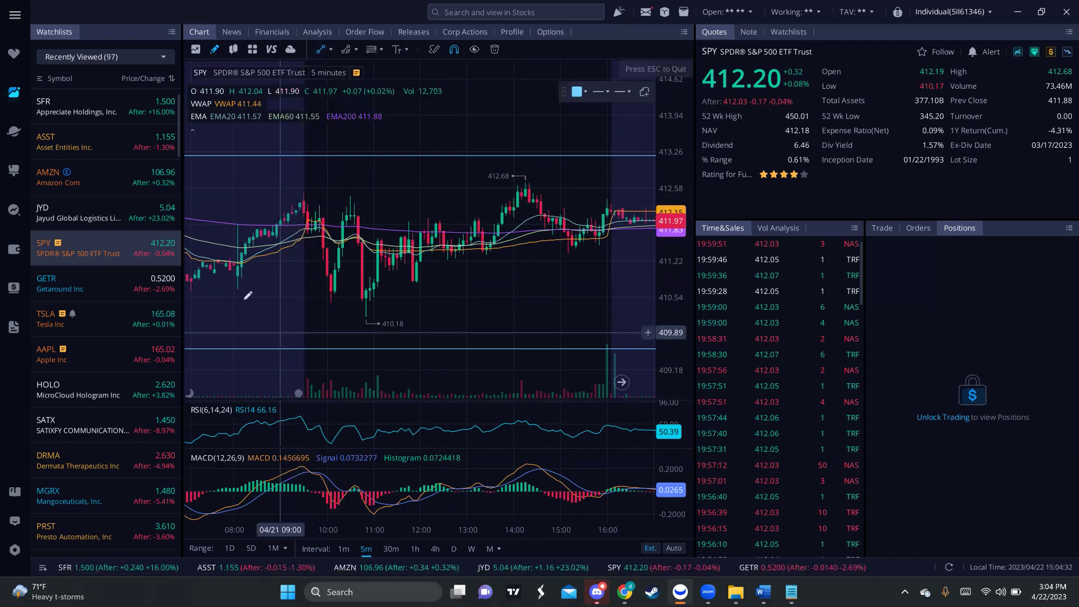
click(222, 293)
click(623, 295)
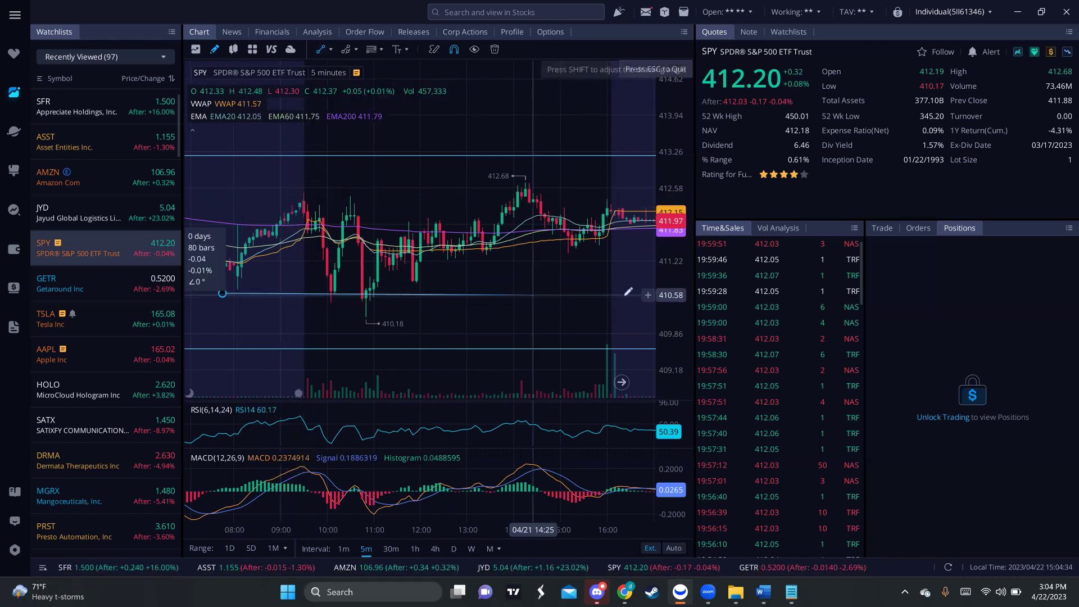
- Draw a horizontal resistance line at about 412.5 across SPY's April 21 highs, from about 08:00 to after 16:00
click(316, 49)
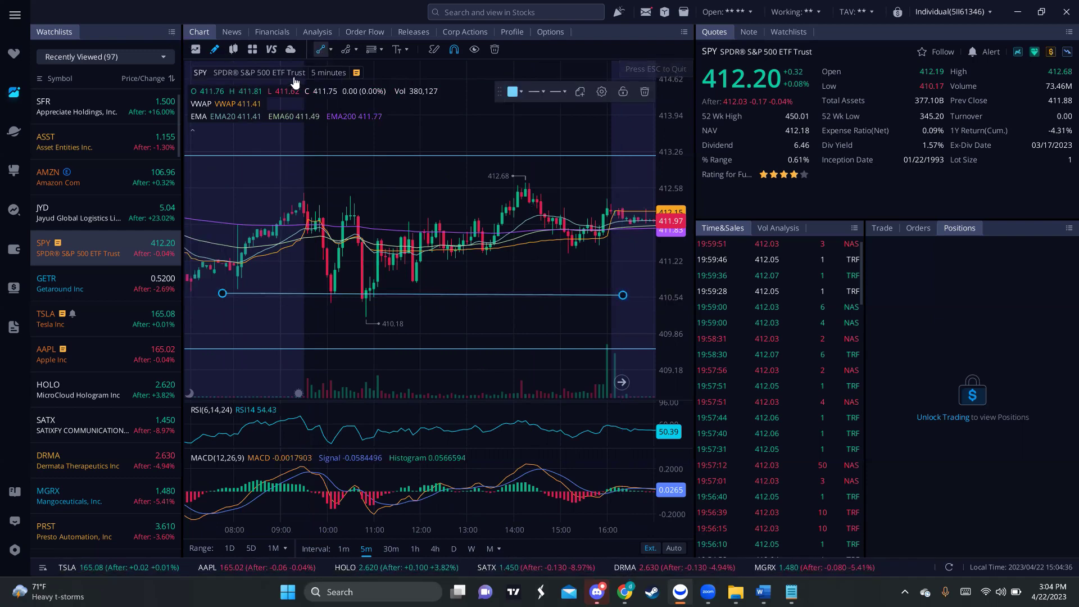
click(247, 195)
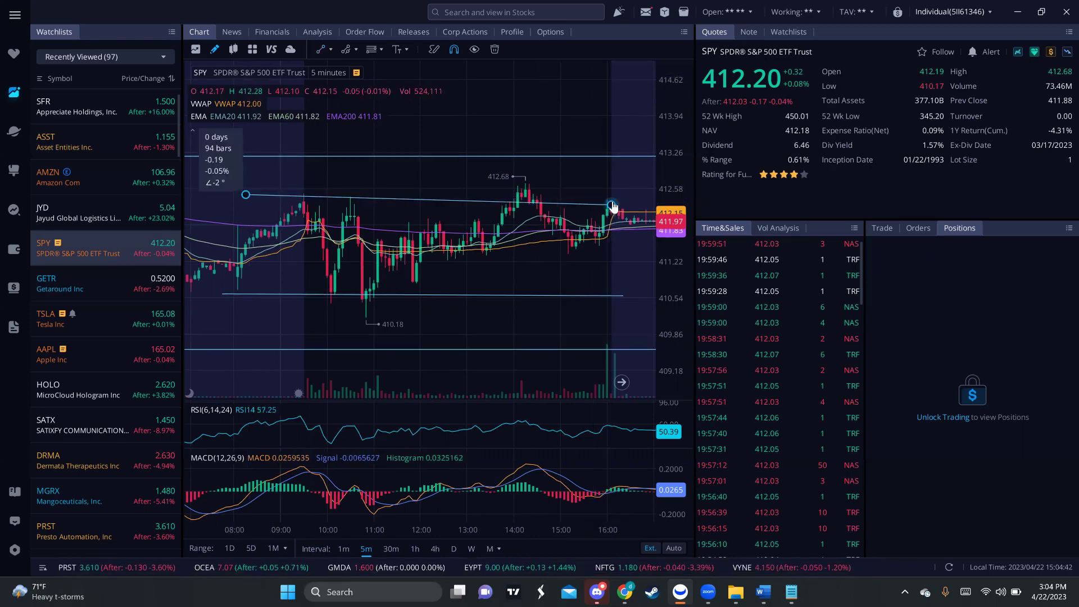
click(615, 197)
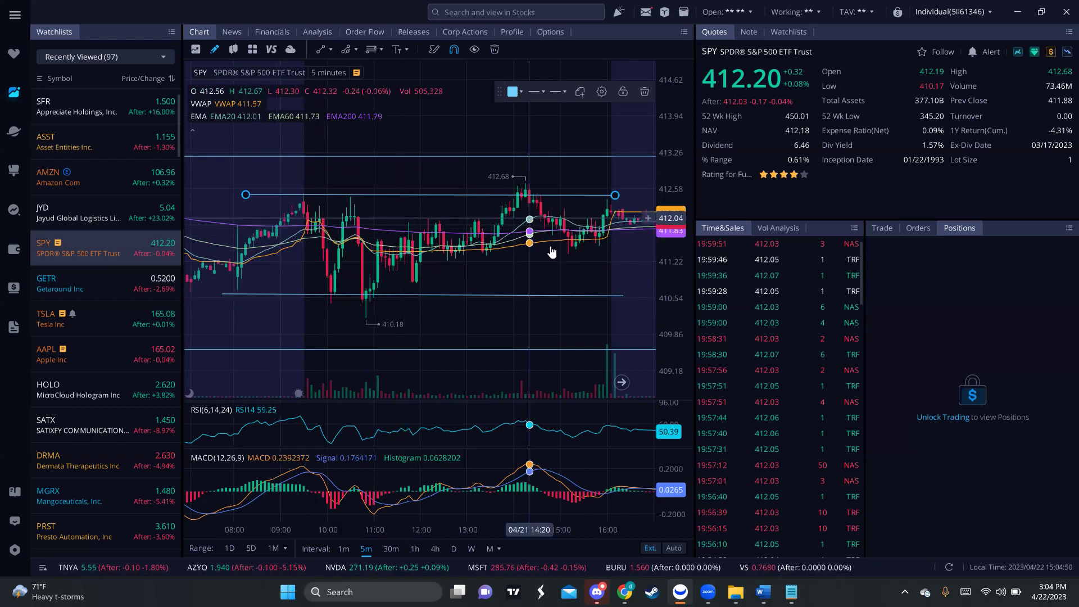
- Review the range between the two new lines on the 5-minute chart and on the 30-minute interval
scroll(582, 275, down, 1)
scroll(582, 281, down, 1)
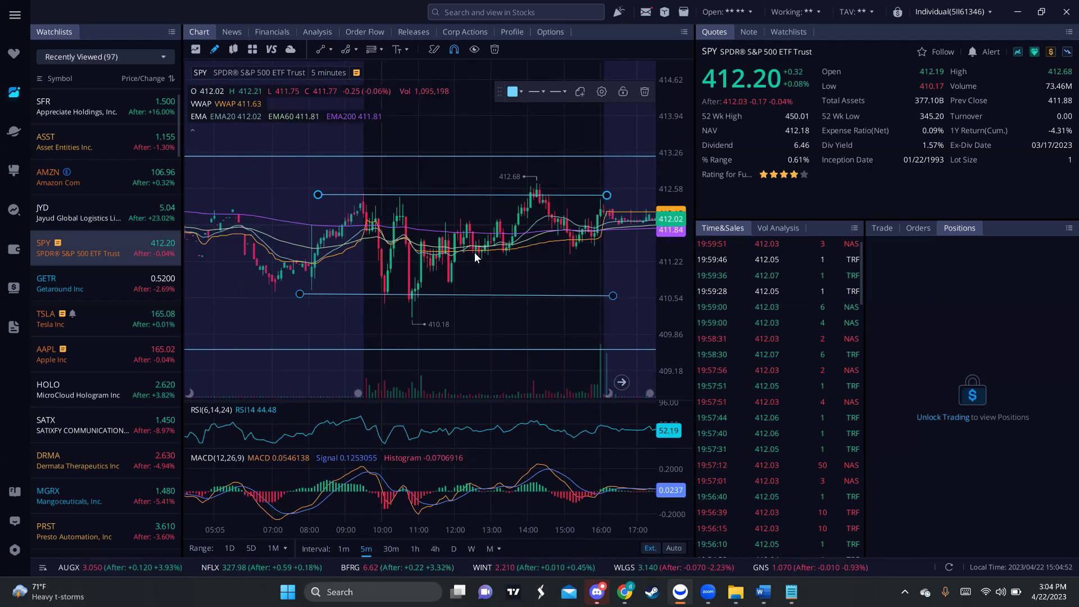
scroll(573, 288, down, 1)
scroll(574, 289, down, 1)
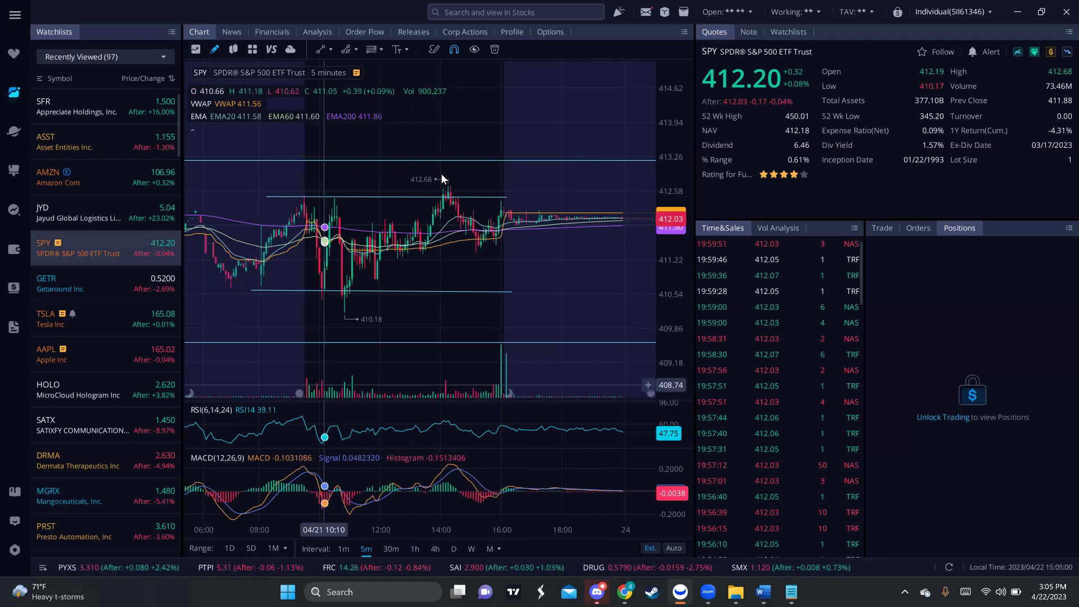
click(400, 554)
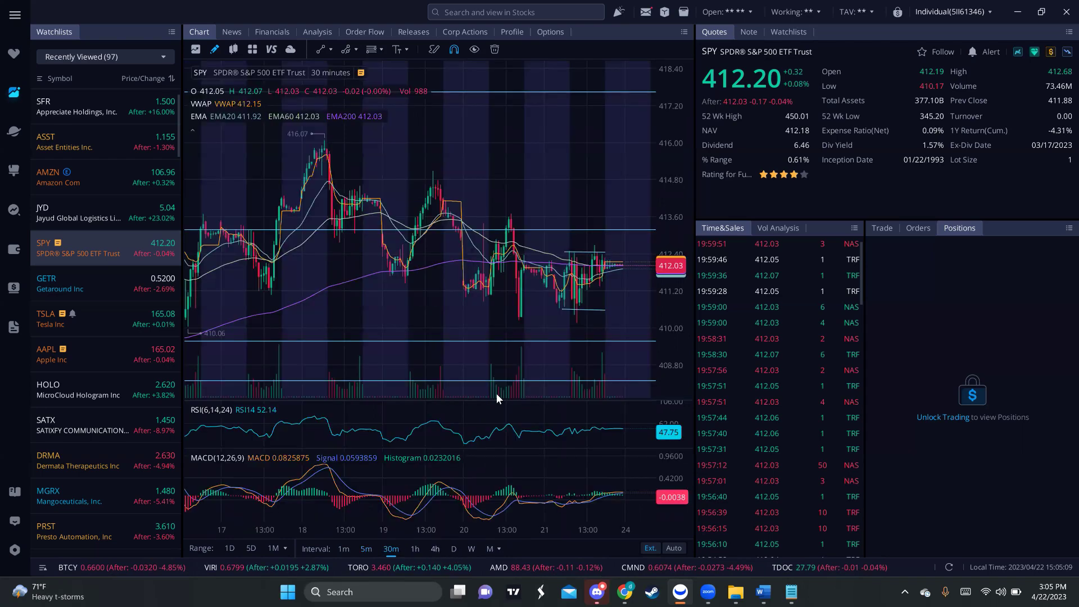
- Switch the SPY chart to the daily interval and examine the latest candles against the drawn levels and moving averages
key(d)
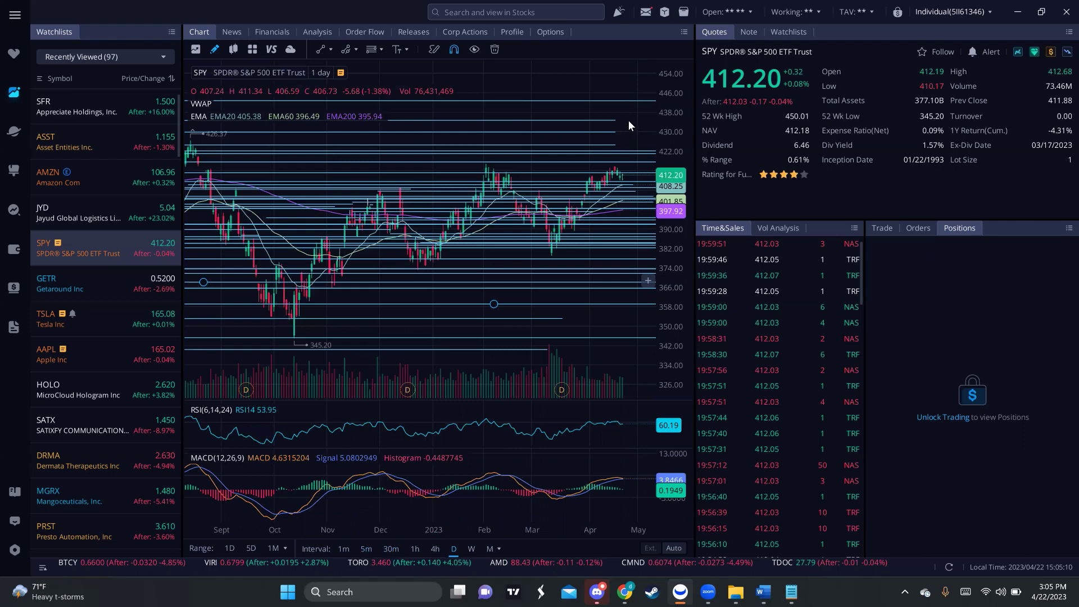
drag(627, 76, 584, 72)
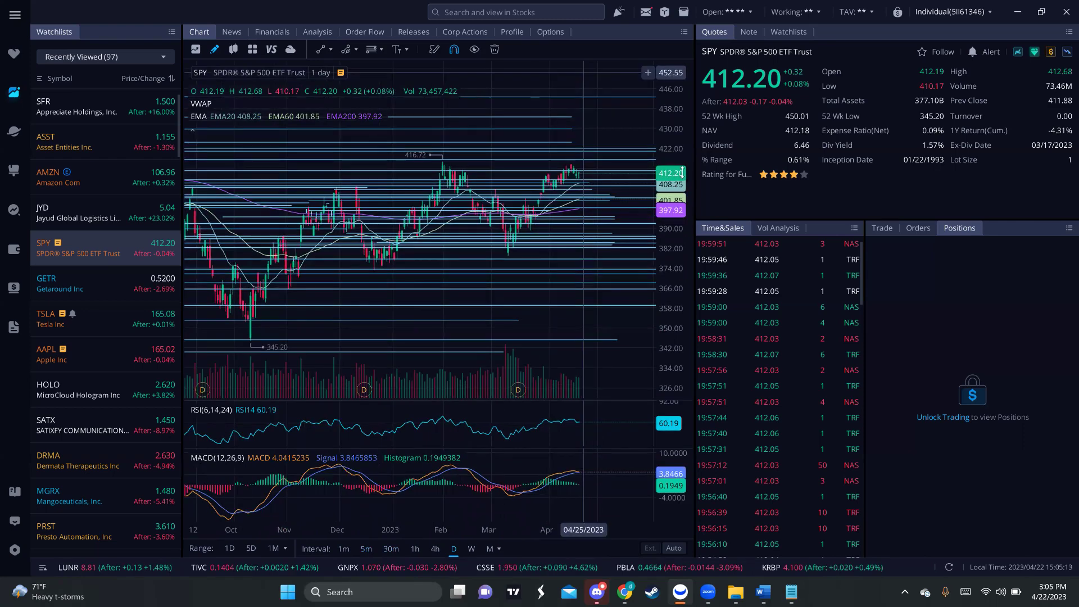
drag(683, 172, 685, 116)
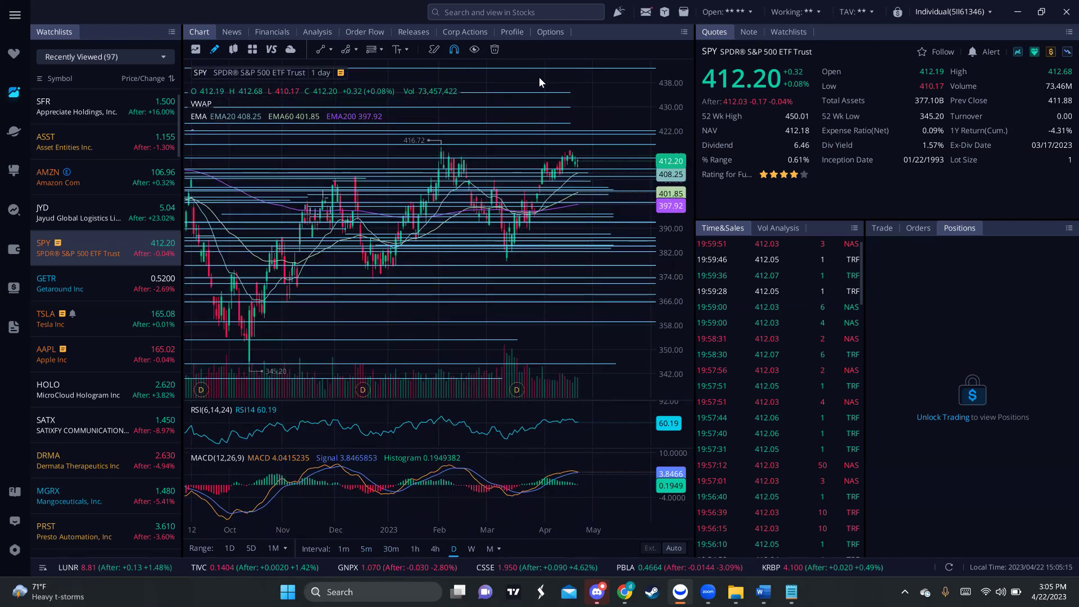
scroll(538, 78, up, 2)
drag(548, 103, 547, 130)
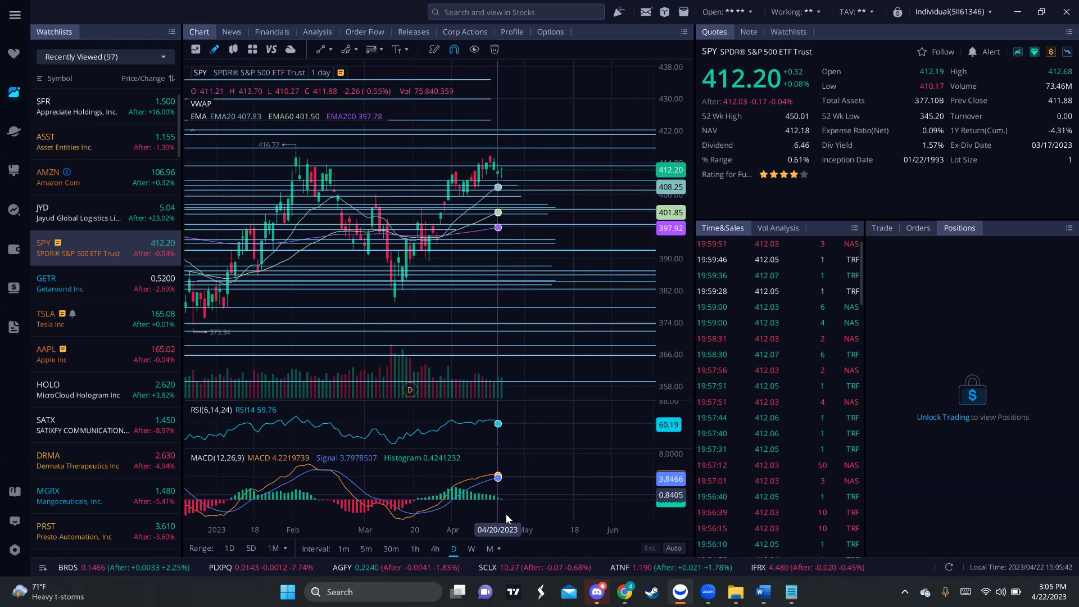
- Check SPY on the 4-hour interval and return to the daily chart
click(436, 550)
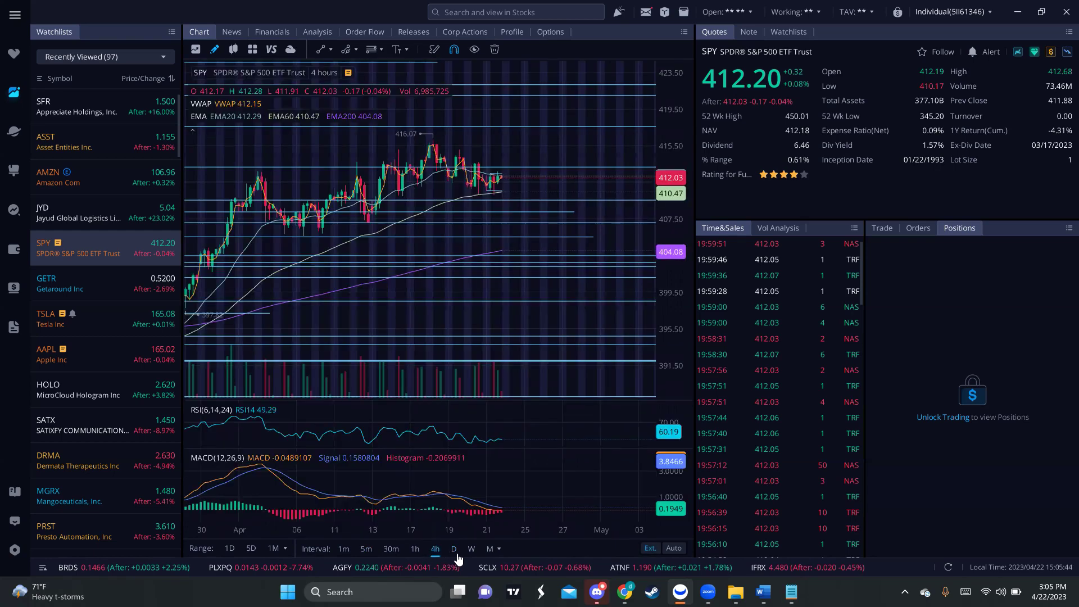
click(455, 552)
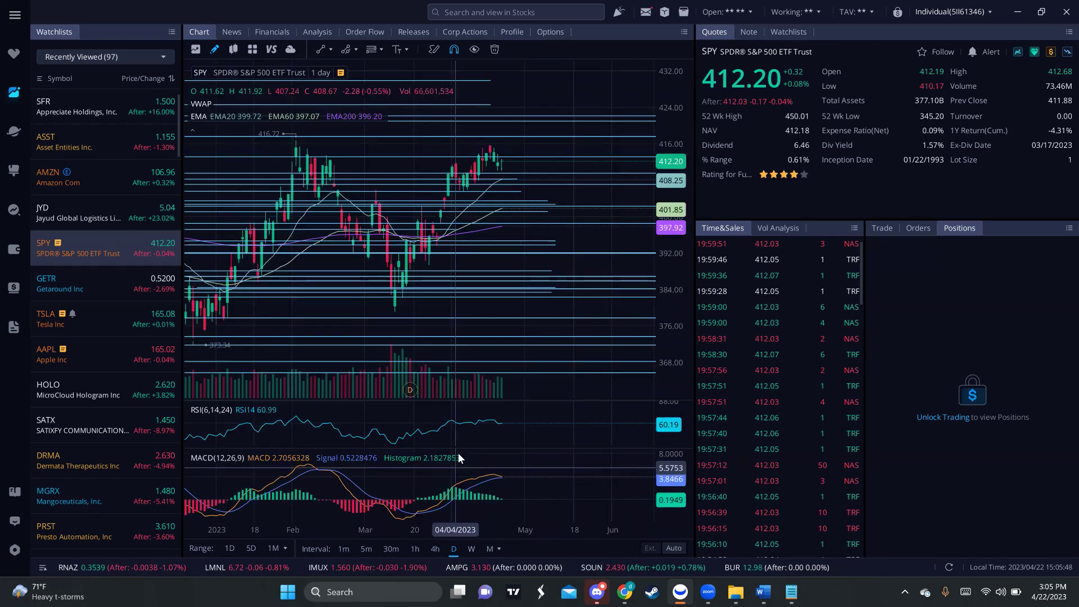
scroll(514, 232, down, 1)
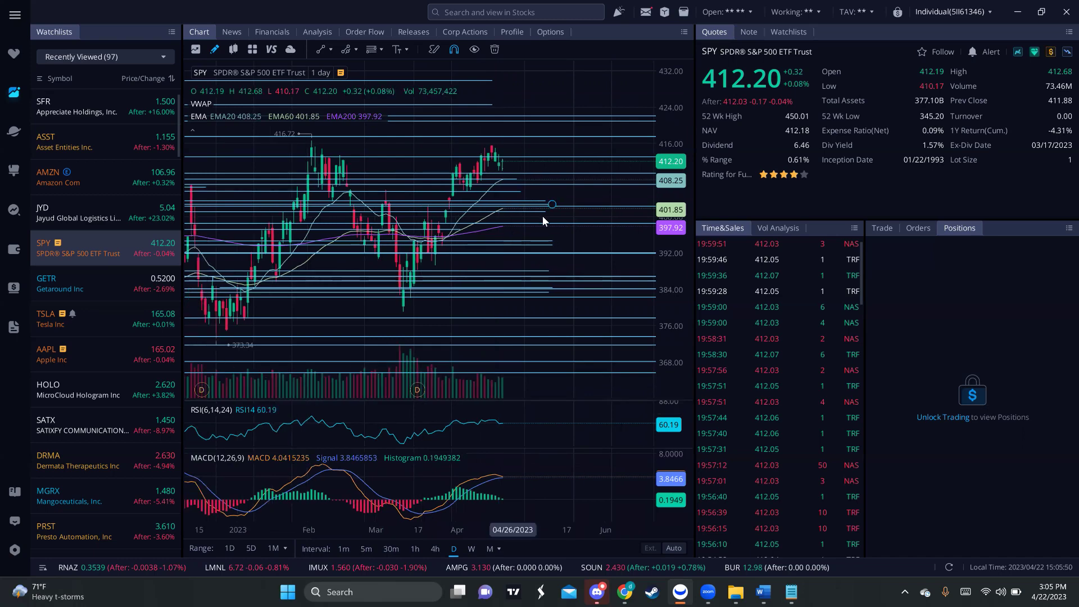
- Look over SPY's daily candles and return to the 5-minute interval to examine the April 21 session between the two drawn lines
scroll(543, 220, down, 2)
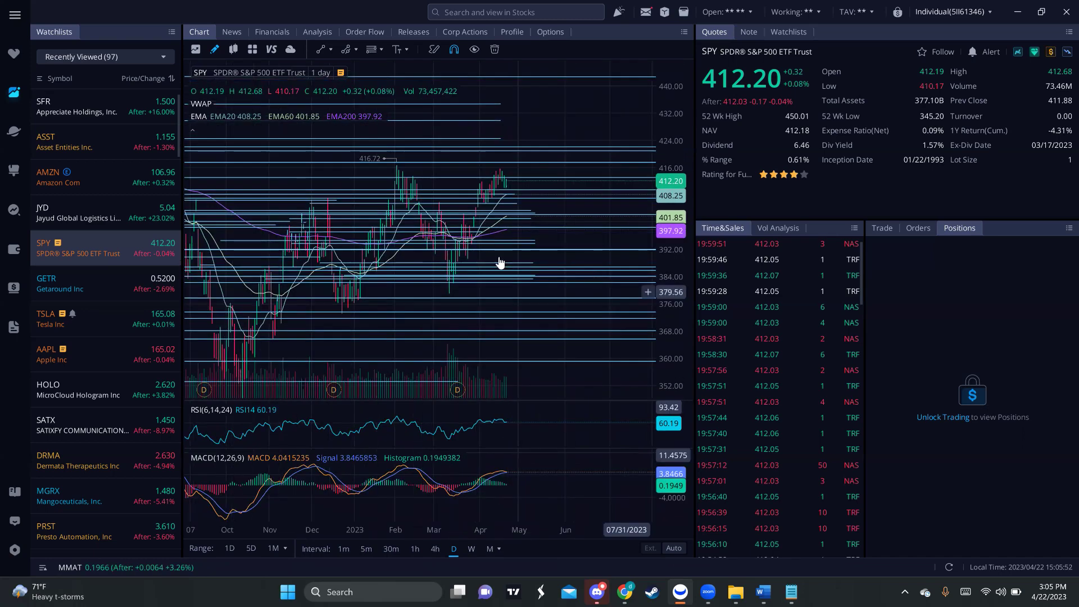
scroll(191, 267, up, 2)
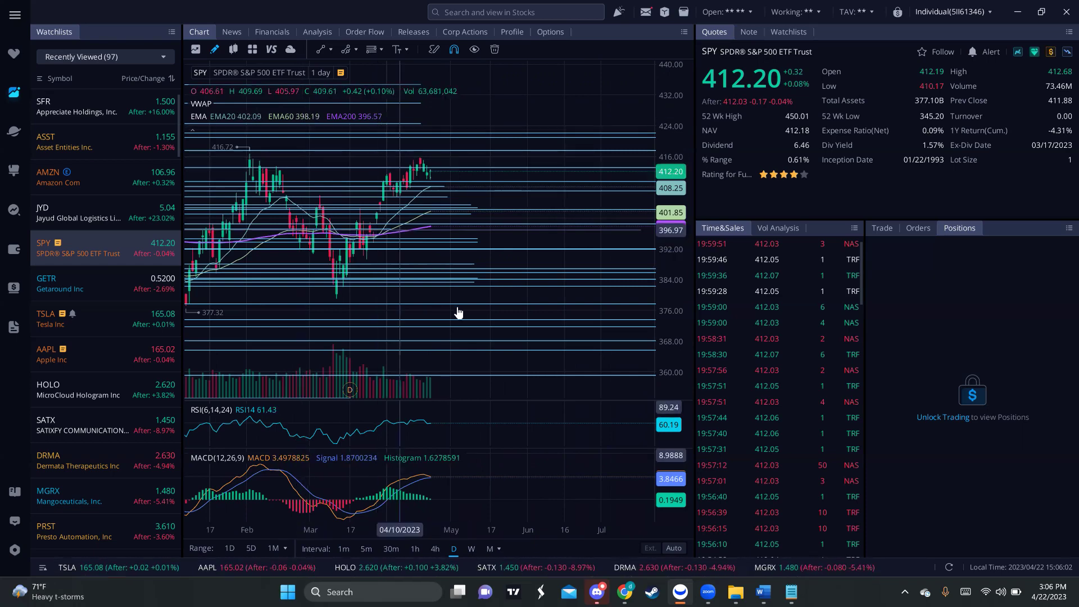
click(366, 549)
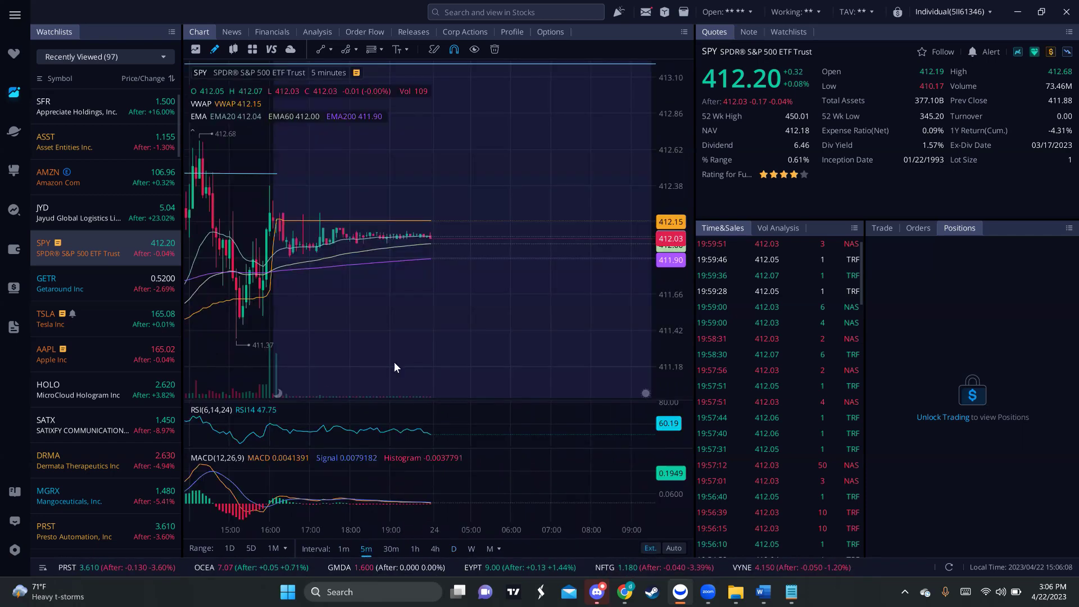
drag(667, 163, 660, 355)
drag(540, 325, 609, 321)
drag(676, 166, 673, 345)
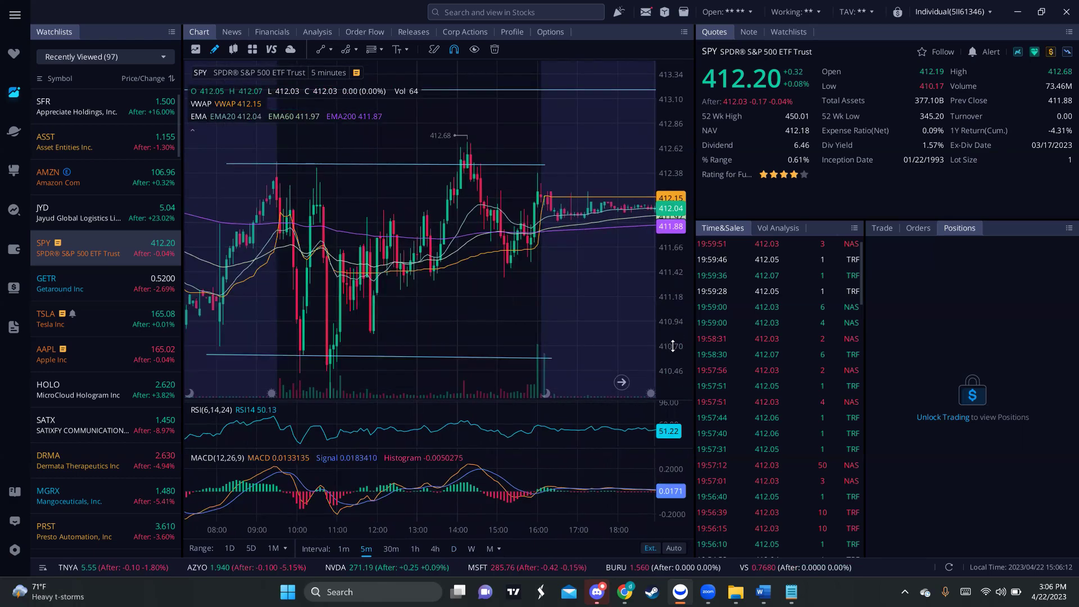
drag(675, 160, 679, 230)
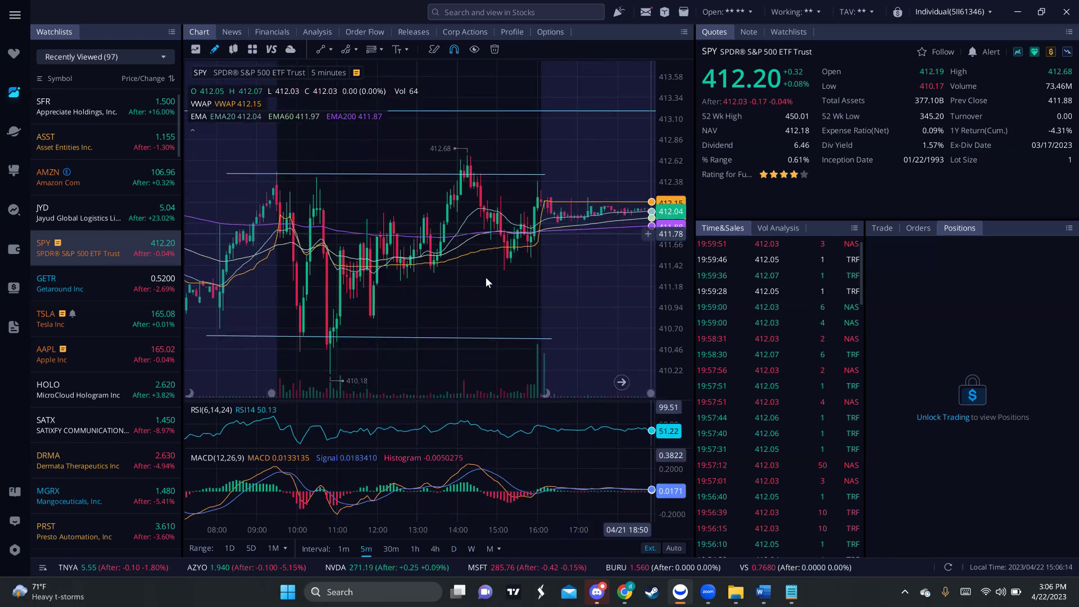
- Open TSLA's 5-minute chart and examine the April 21 price action from the opening low through the after-hours session
click(558, 298)
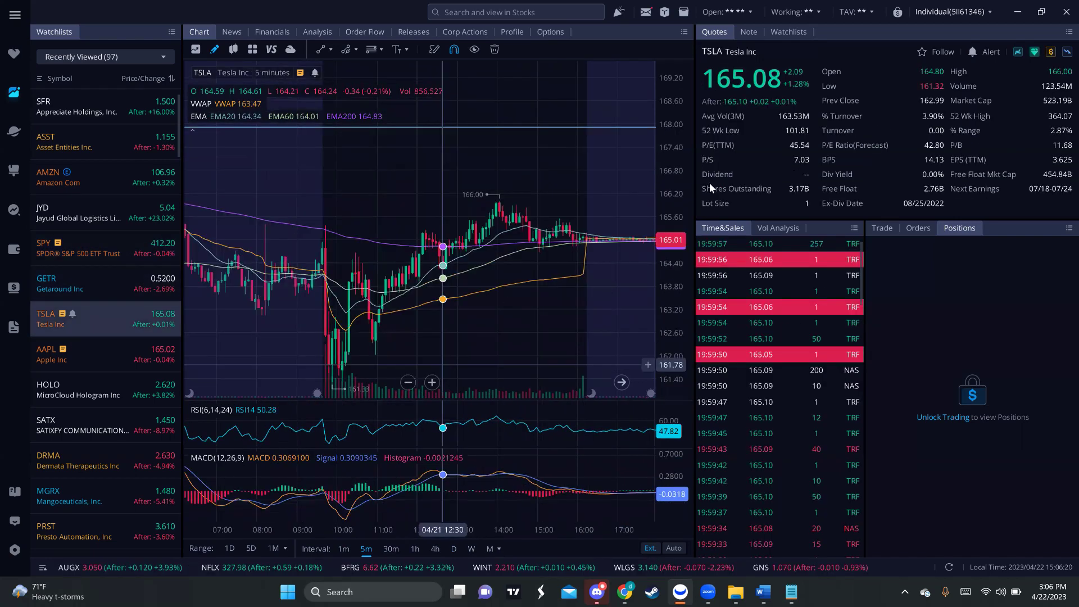
scroll(562, 338, up, 2)
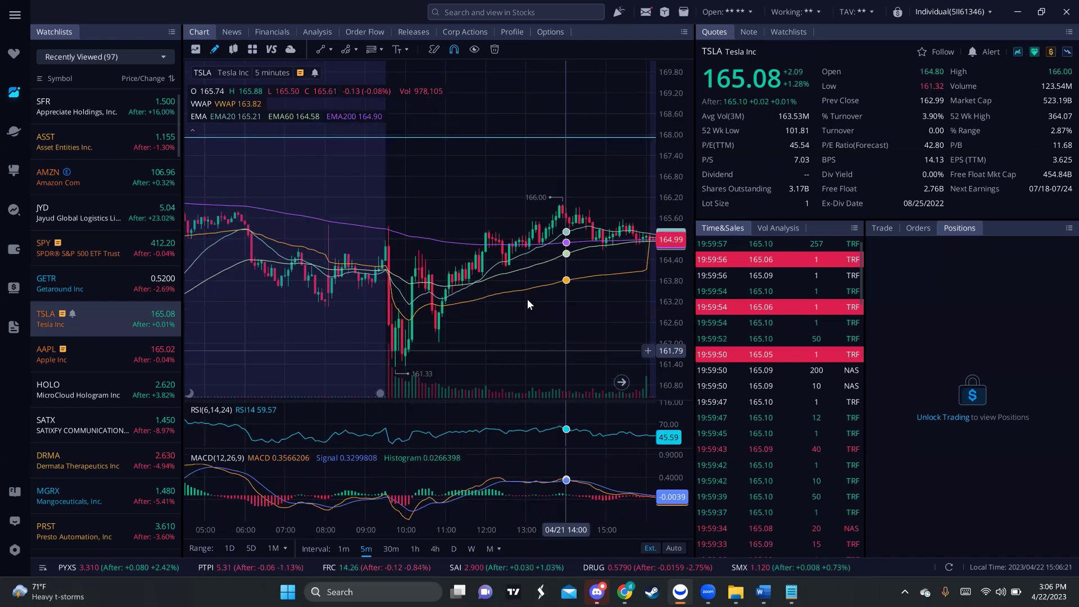
scroll(288, 263, up, 2)
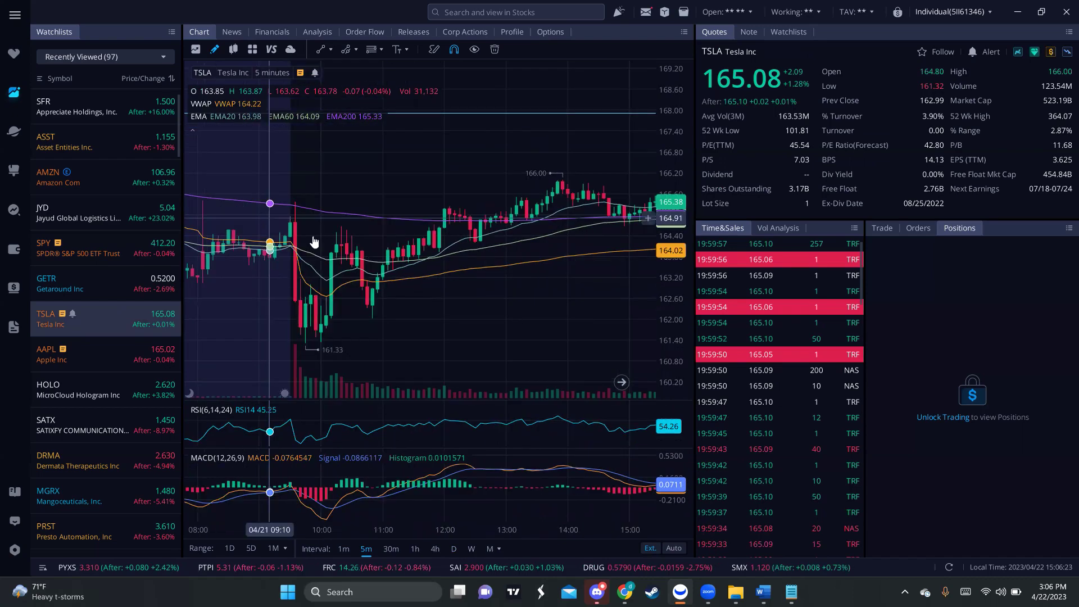
scroll(314, 242, up, 1)
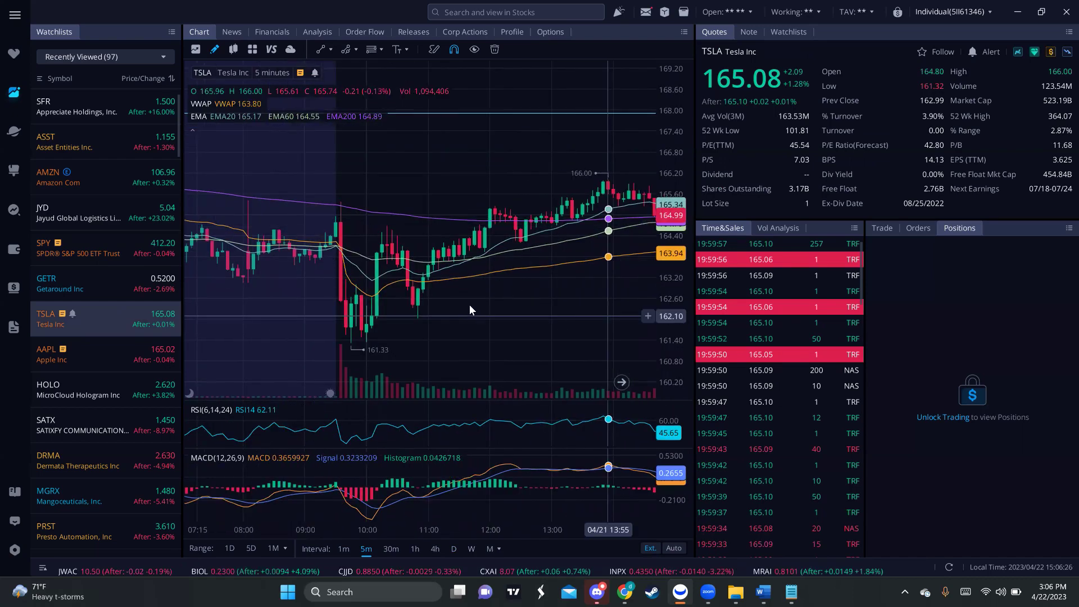
drag(470, 304, 332, 243)
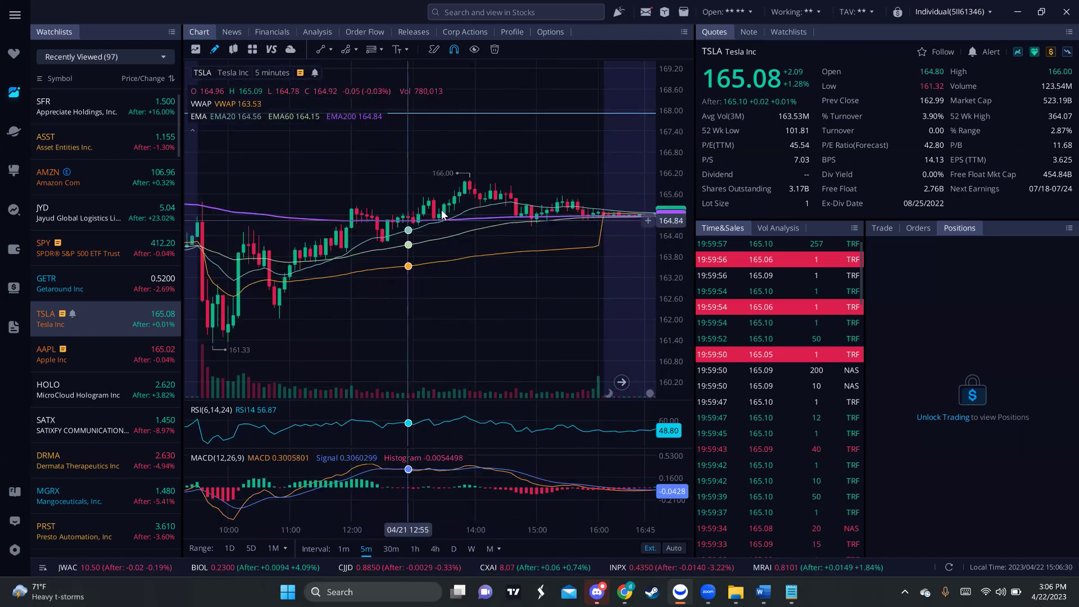
scroll(461, 204, down, 2)
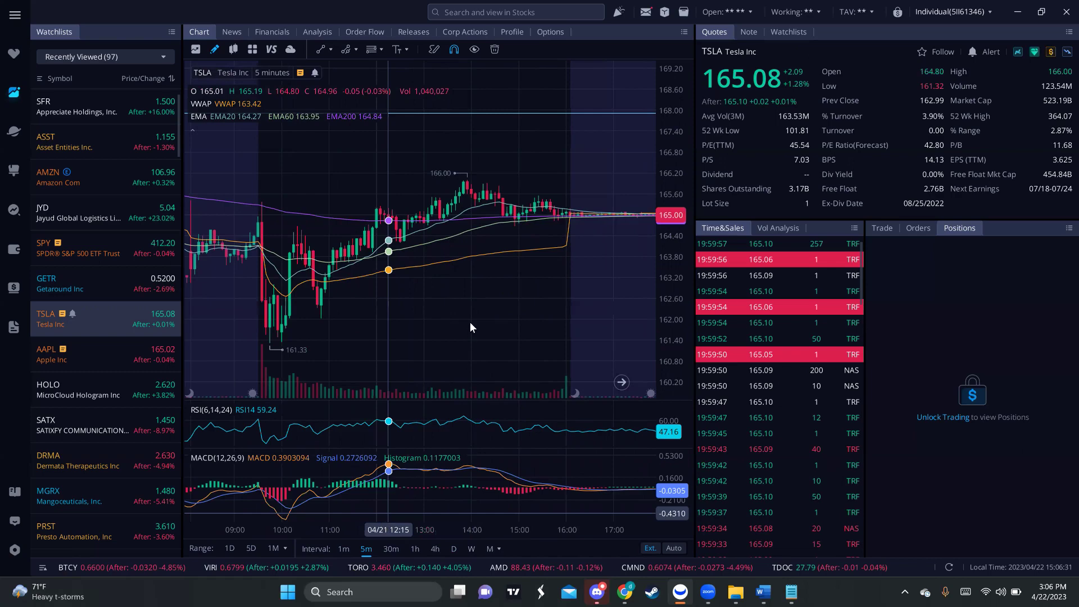
scroll(469, 324, down, 2)
drag(355, 290, 352, 298)
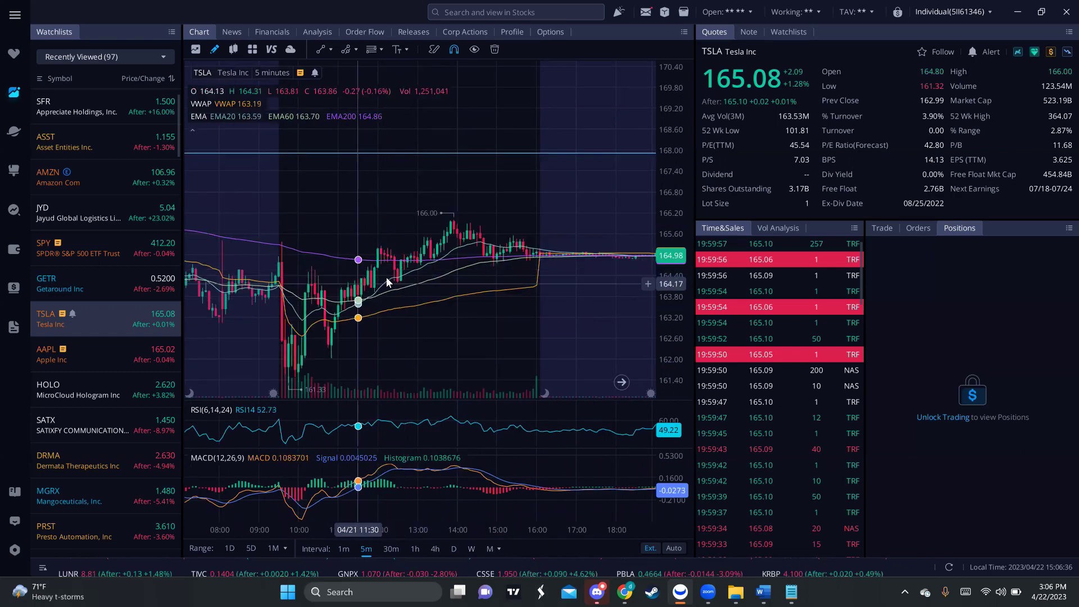
- Switch TSLA to the 4-hour interval and examine the April decline and latest candles against the drawn levels
click(391, 548)
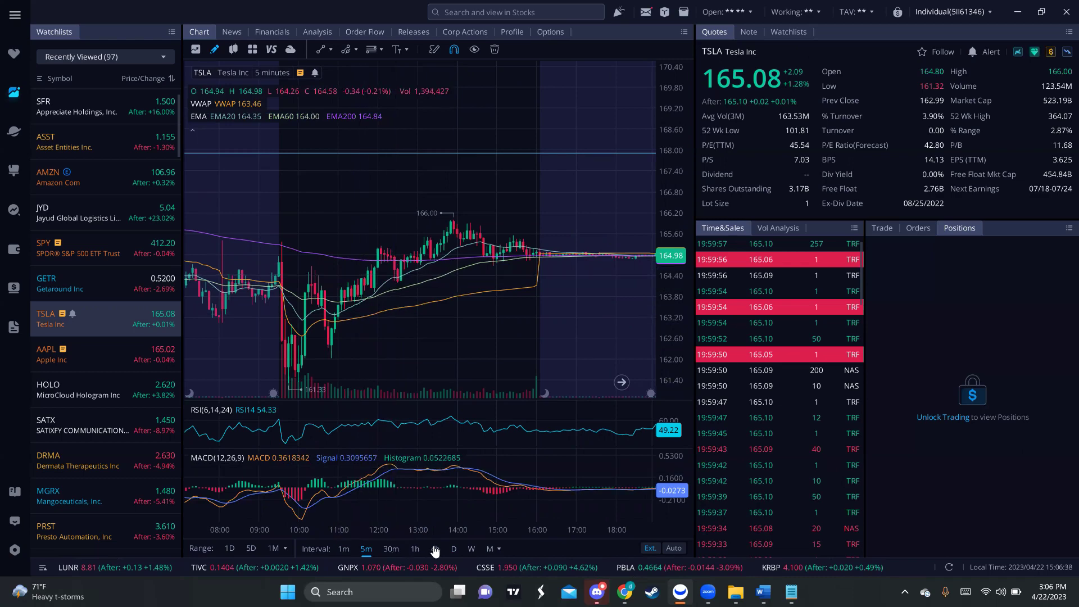
key(F8)
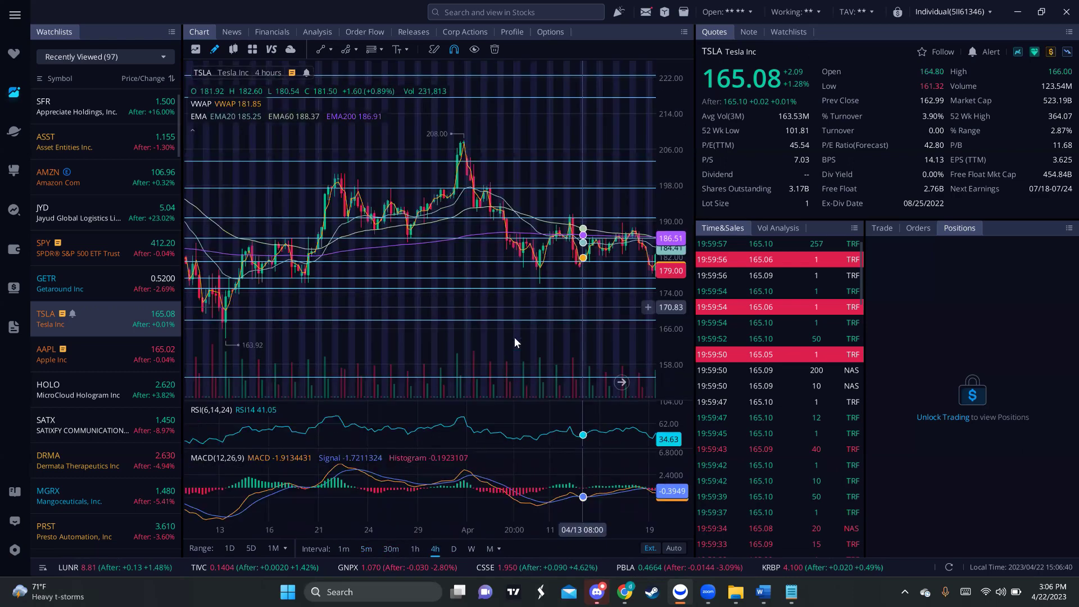
scroll(398, 341, down, 3)
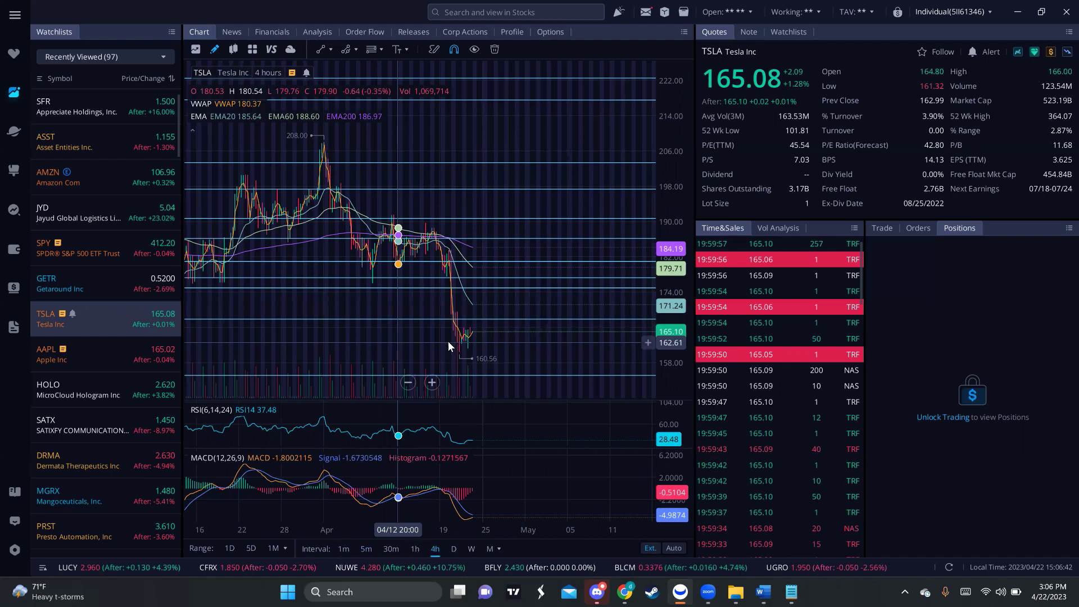
drag(447, 342, 518, 327)
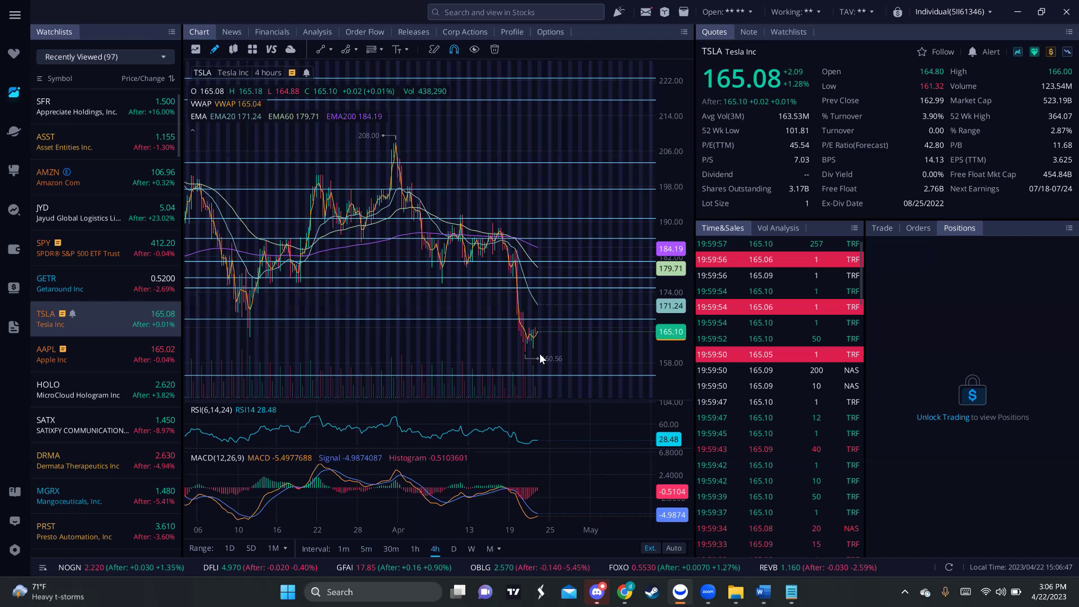
scroll(615, 353, up, 2)
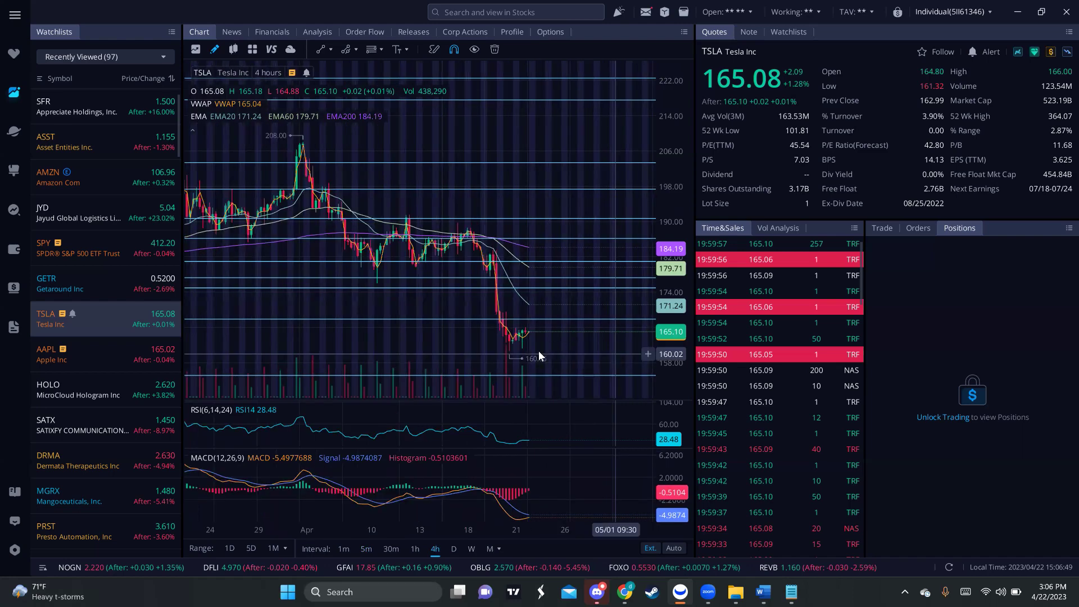
scroll(539, 351, up, 1)
scroll(535, 350, up, 1)
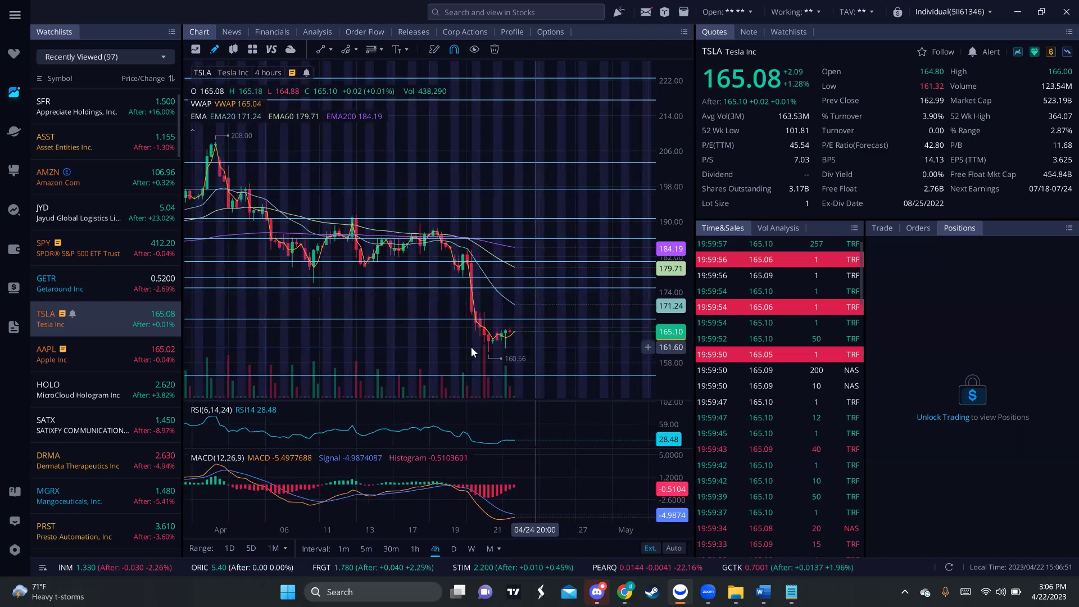
scroll(466, 346, up, 1)
scroll(498, 342, down, 3)
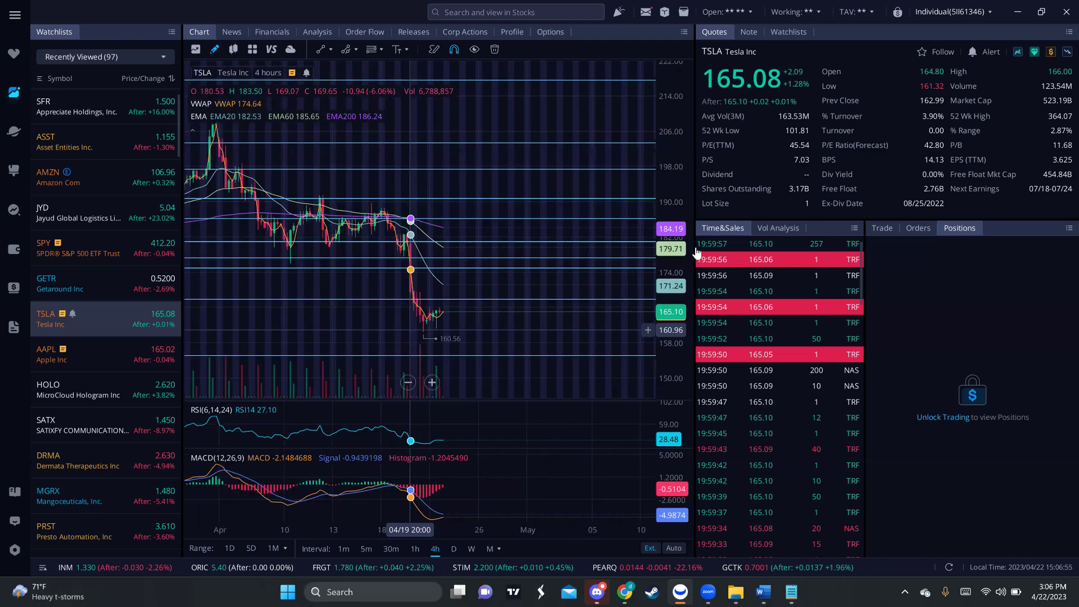
- Compare TSLA's latest 4-hour candles with the mid-March low and the earlier February to March price action
key(Up)
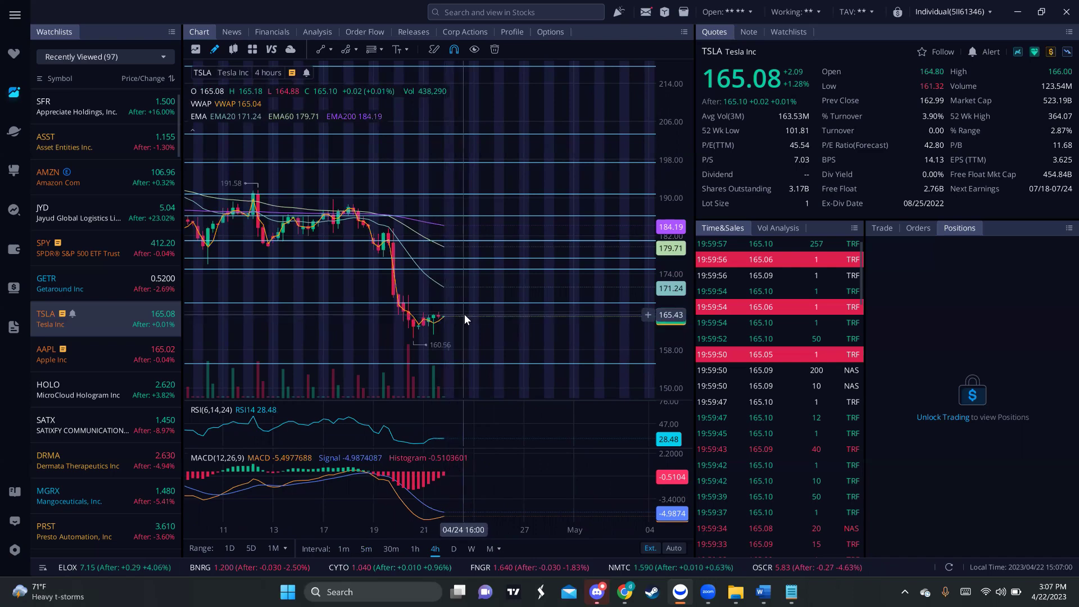
scroll(465, 315, down, 2)
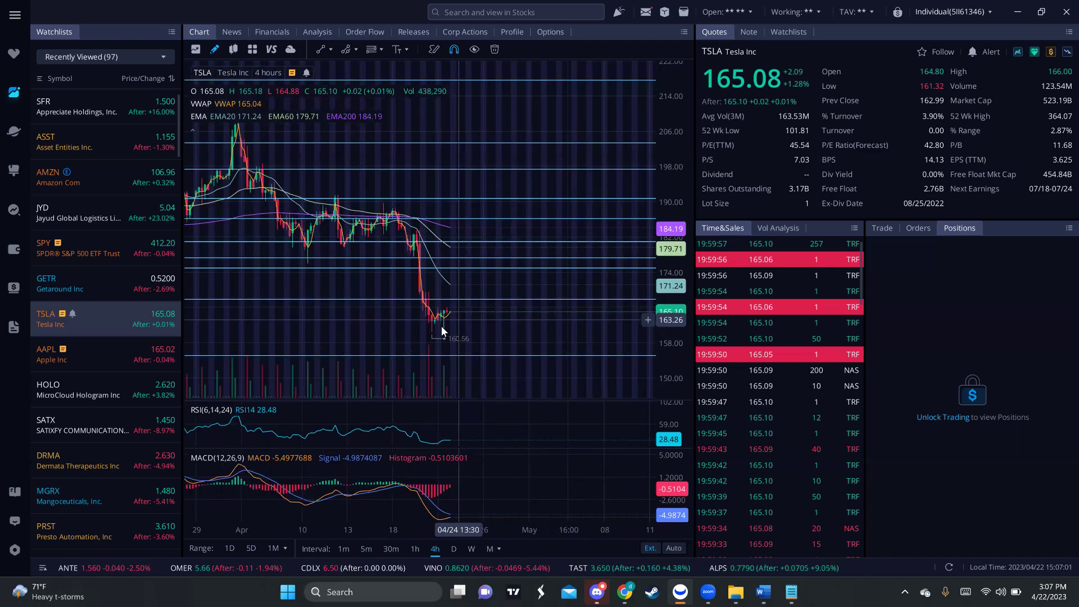
drag(539, 329, 764, 331)
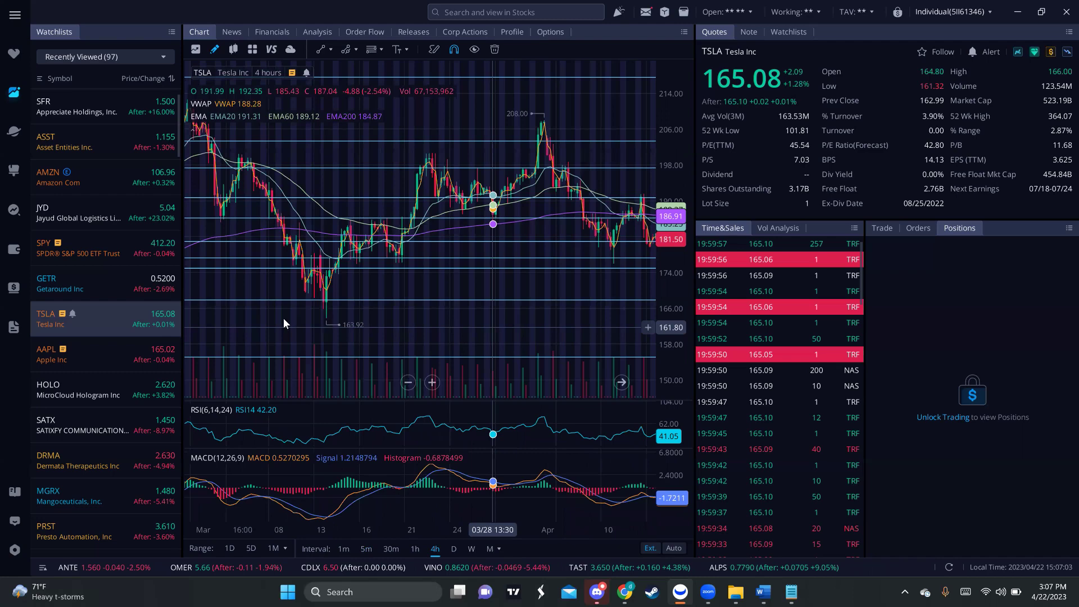
drag(520, 344, 404, 335)
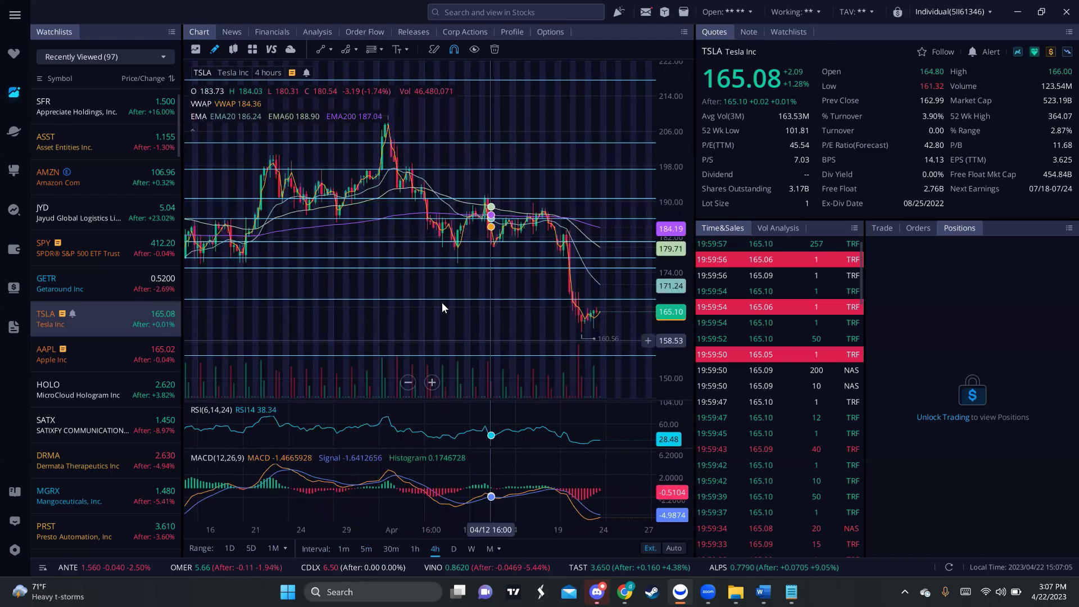
scroll(396, 314, right, 5)
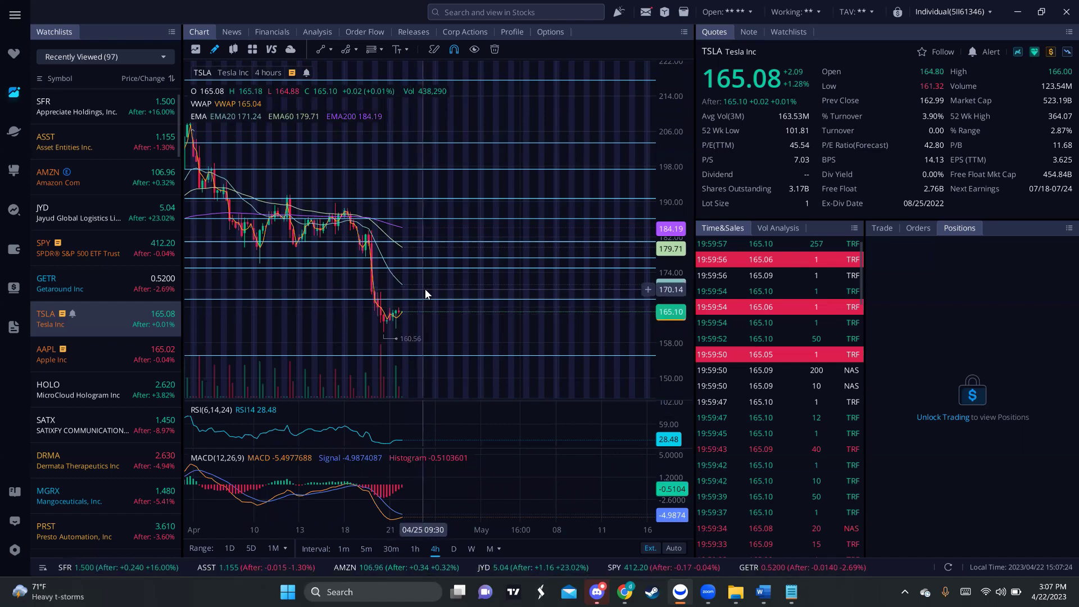
scroll(427, 307, down, 1)
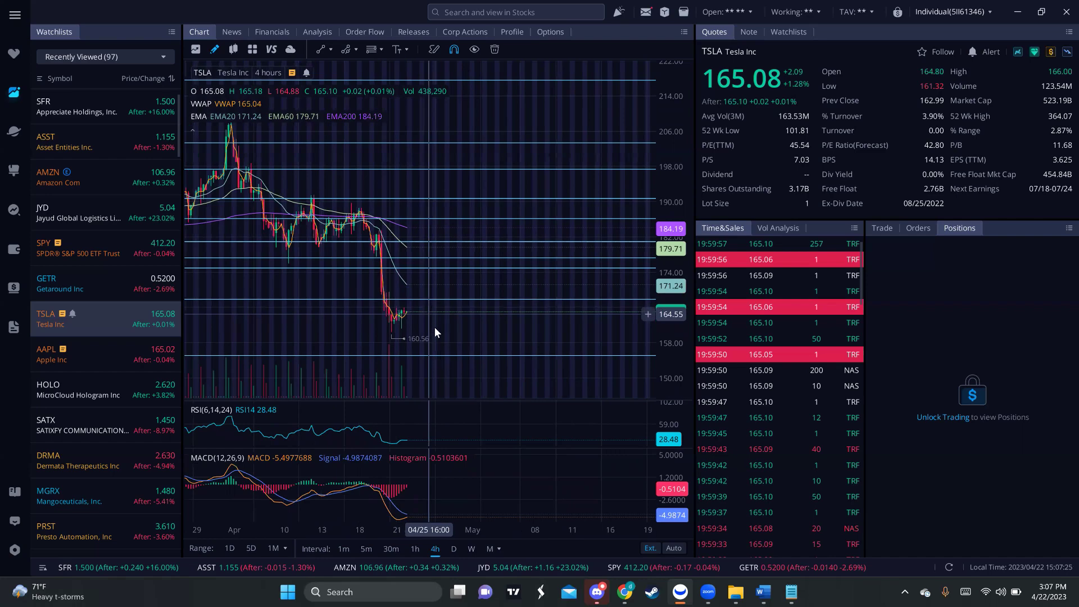
drag(441, 326, 514, 335)
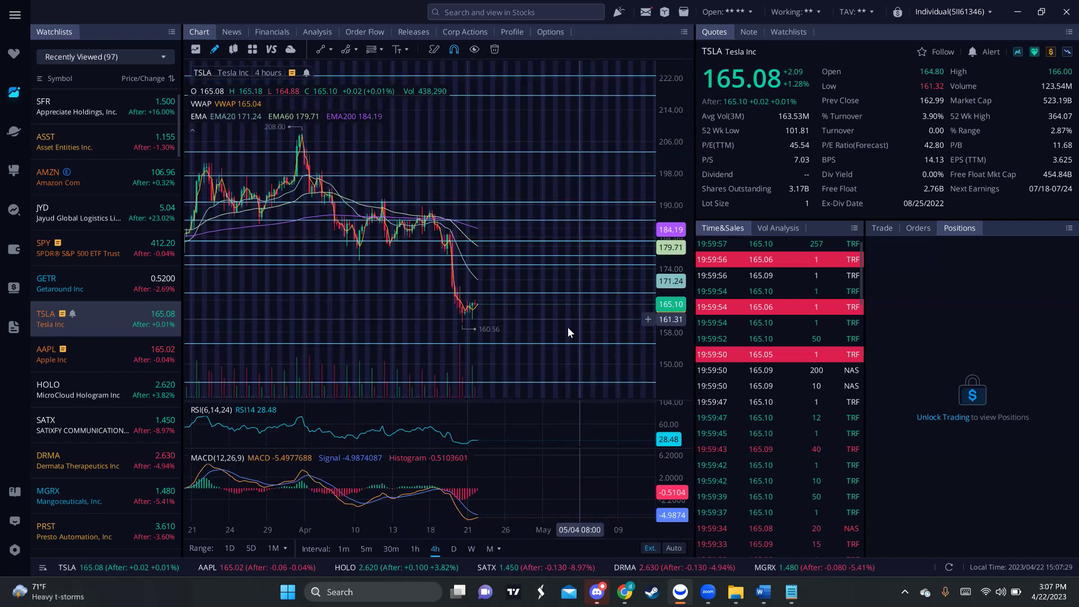
scroll(568, 332, down, 1)
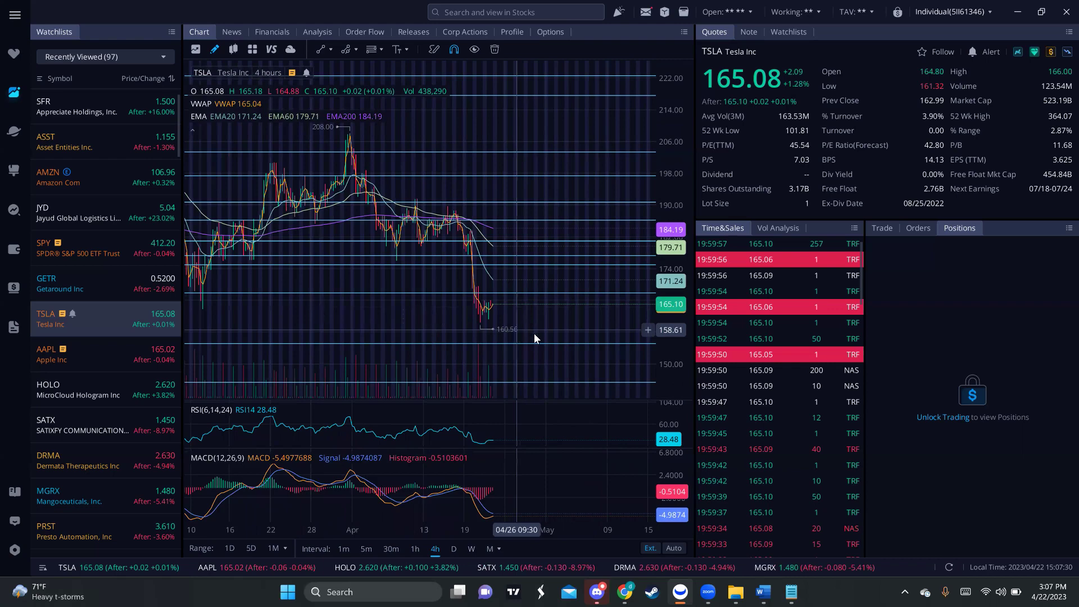
drag(533, 333, 646, 332)
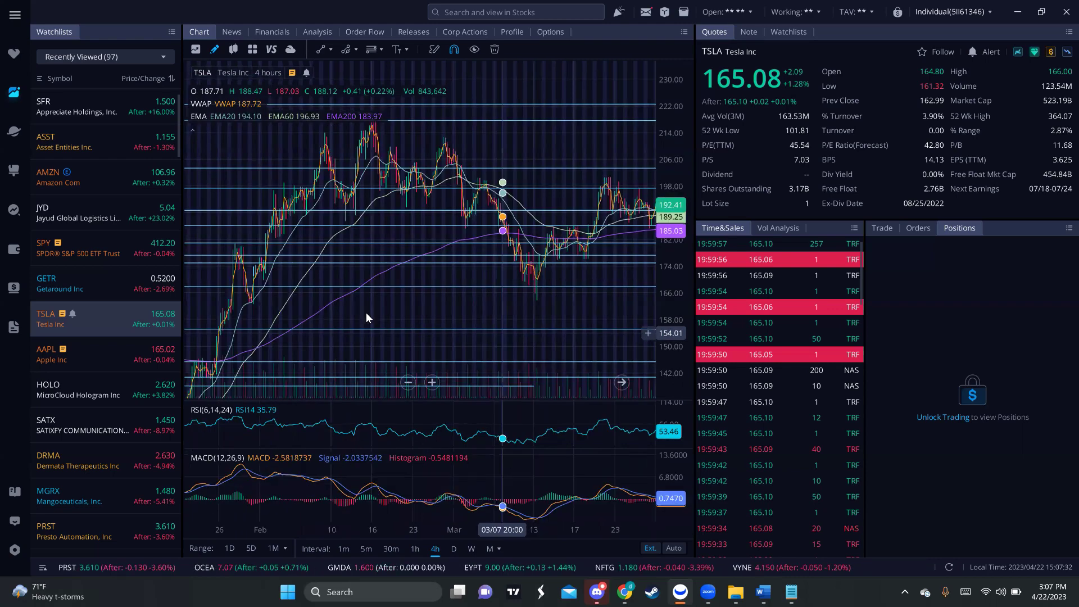
- Switch TSLA to the daily interval and examine the recent gap down against the moving averages and drawn levels
click(454, 549)
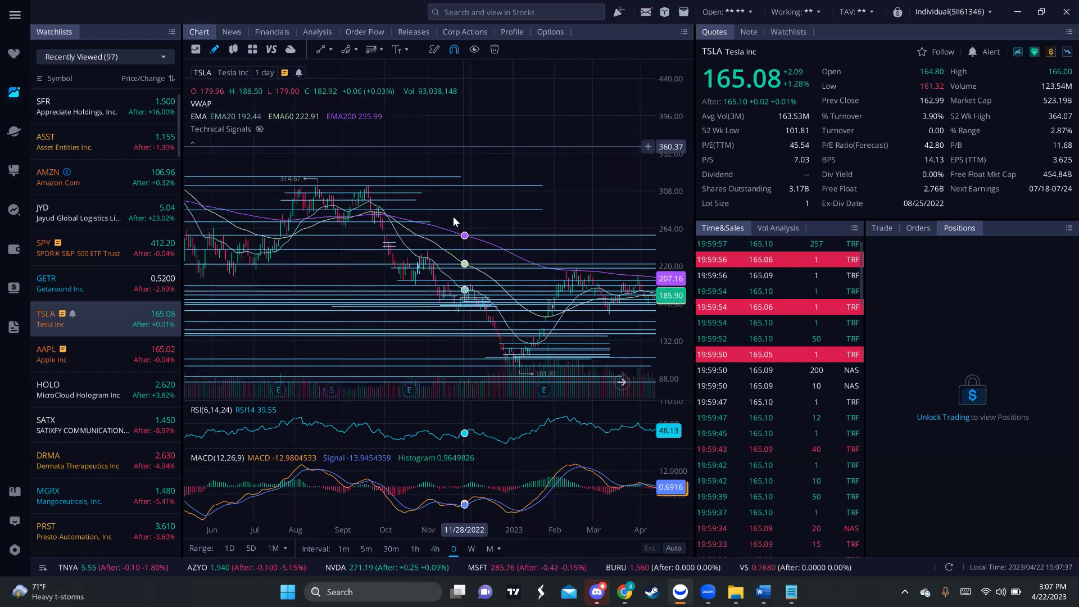
drag(680, 239, 679, 205)
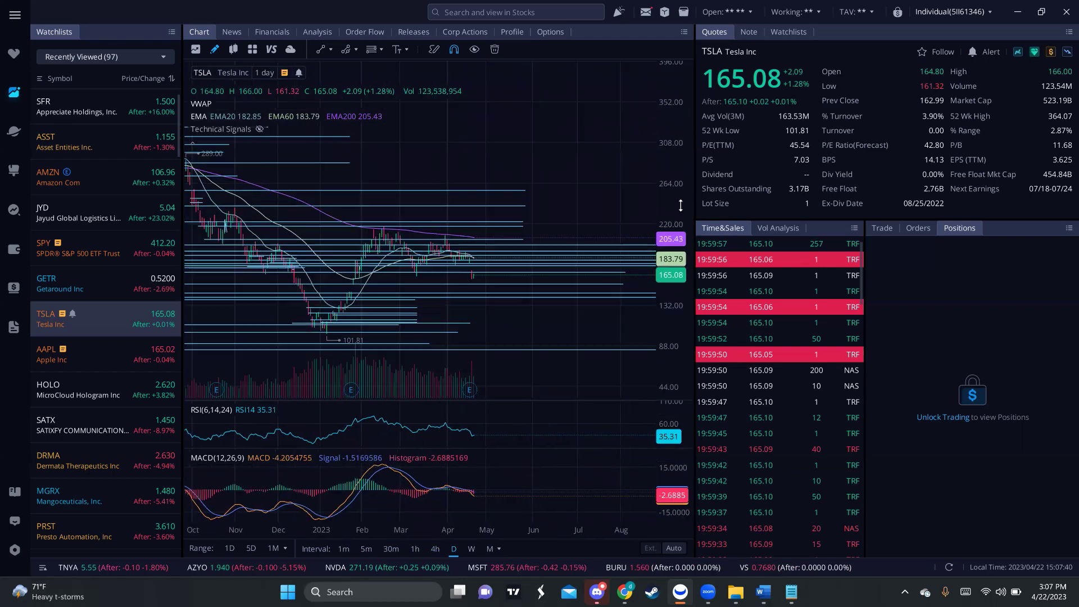
click(364, 327)
scroll(619, 318, up, 3)
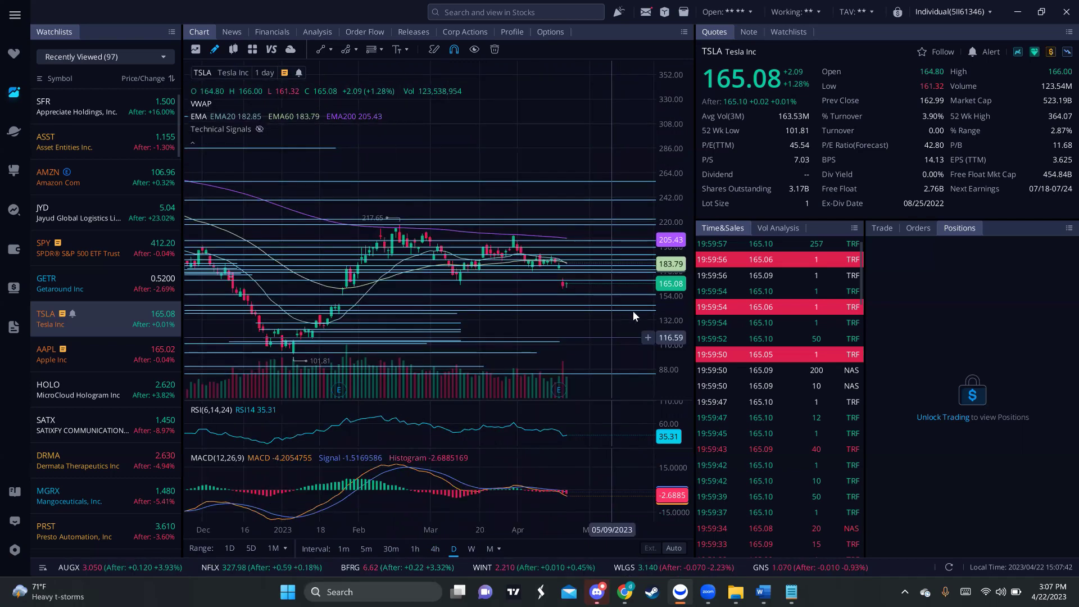
drag(683, 201, 685, 101)
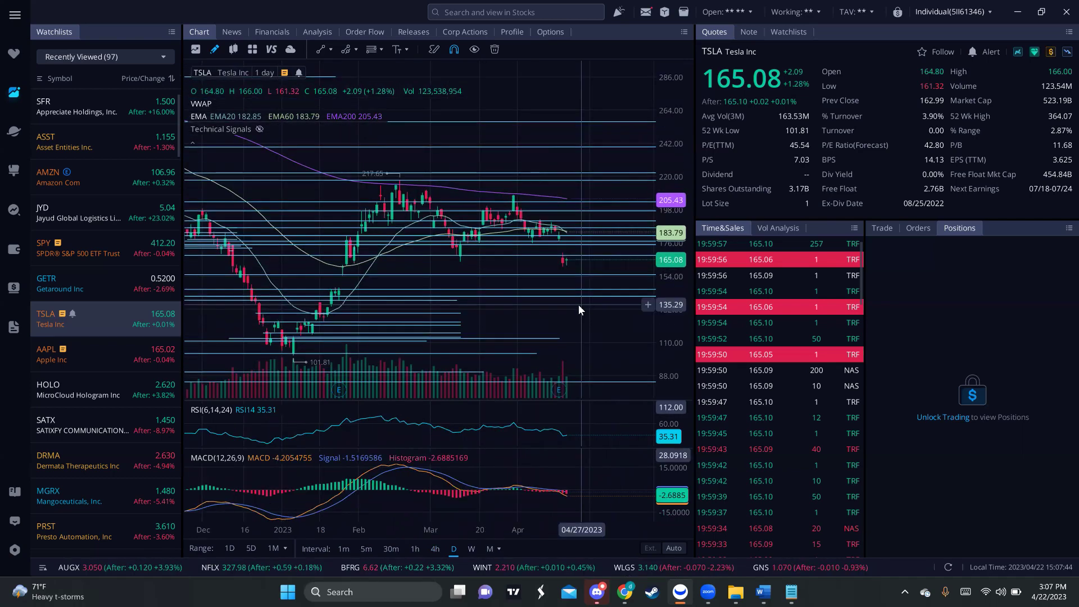
scroll(578, 304, up, 1)
scroll(308, 295, up, 1)
drag(604, 330, 564, 324)
drag(670, 298, 679, 201)
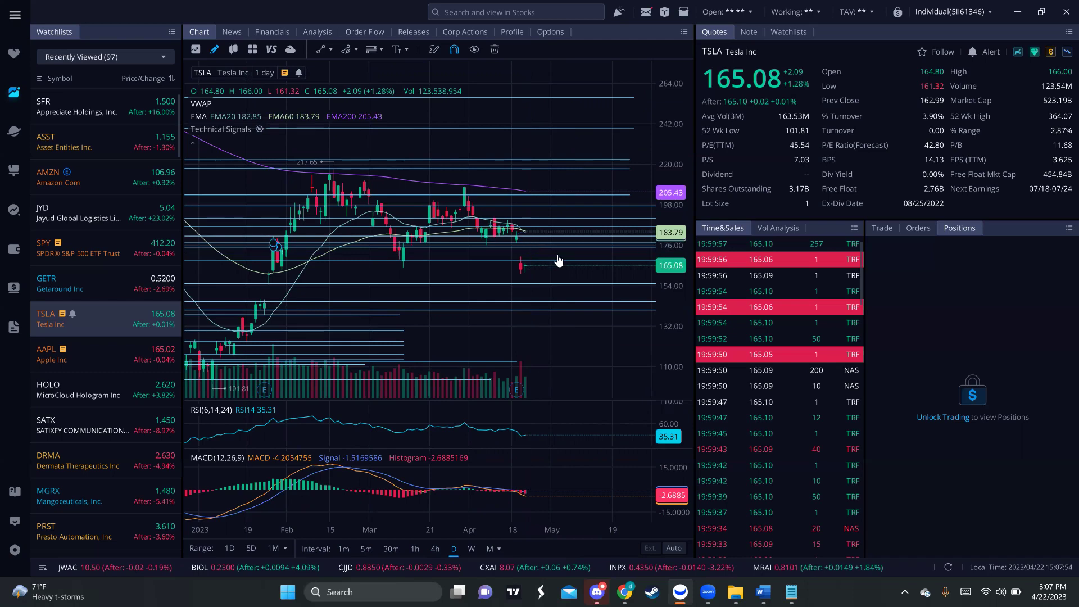
- Check the price points of the parallel lines just above TSLA's daily gap without changing them
drag(671, 233, 672, 168)
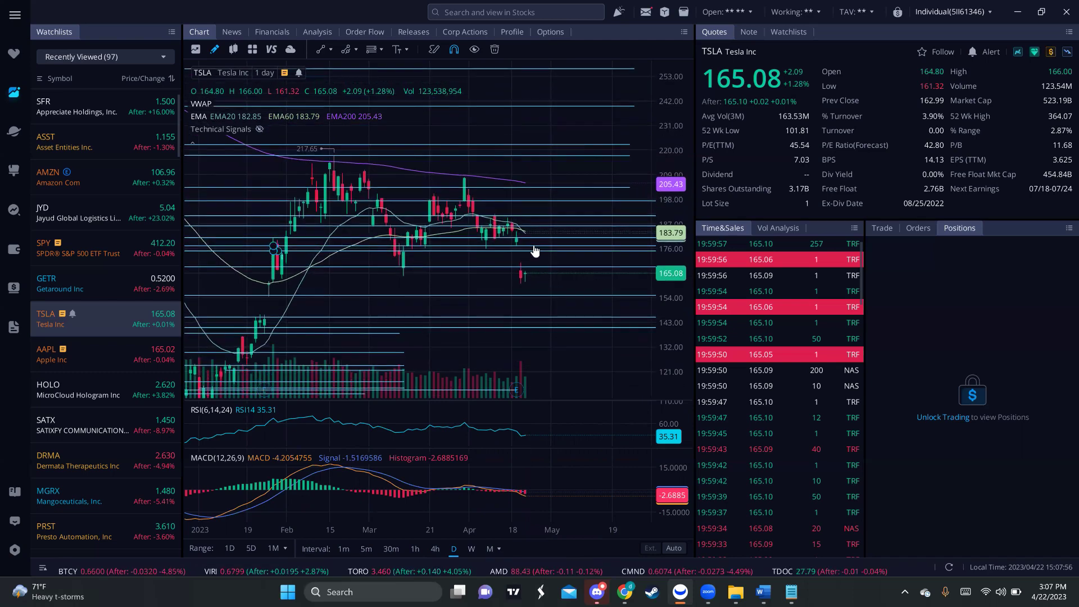
click(530, 251)
click(602, 92)
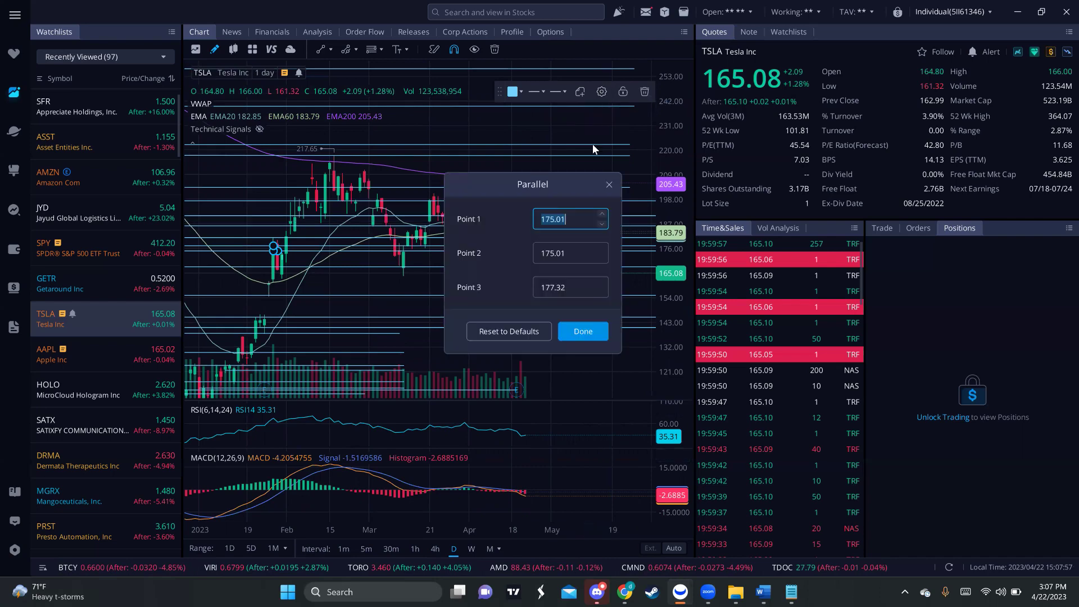
click(610, 191)
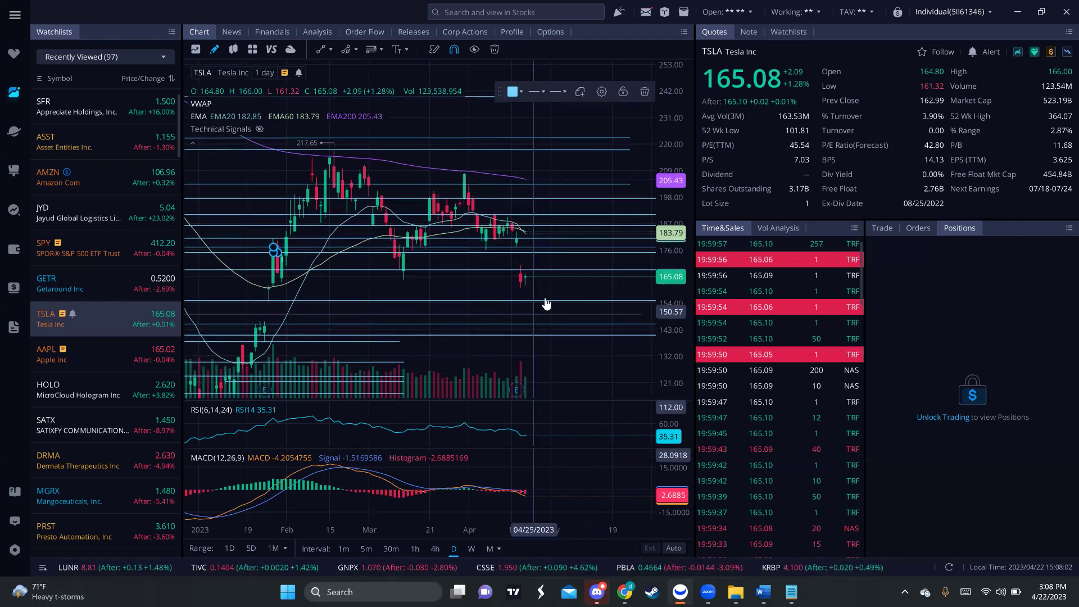
- Examine TSLA's gap and the drawn support levels beneath it on the daily chart
scroll(545, 301, up, 2)
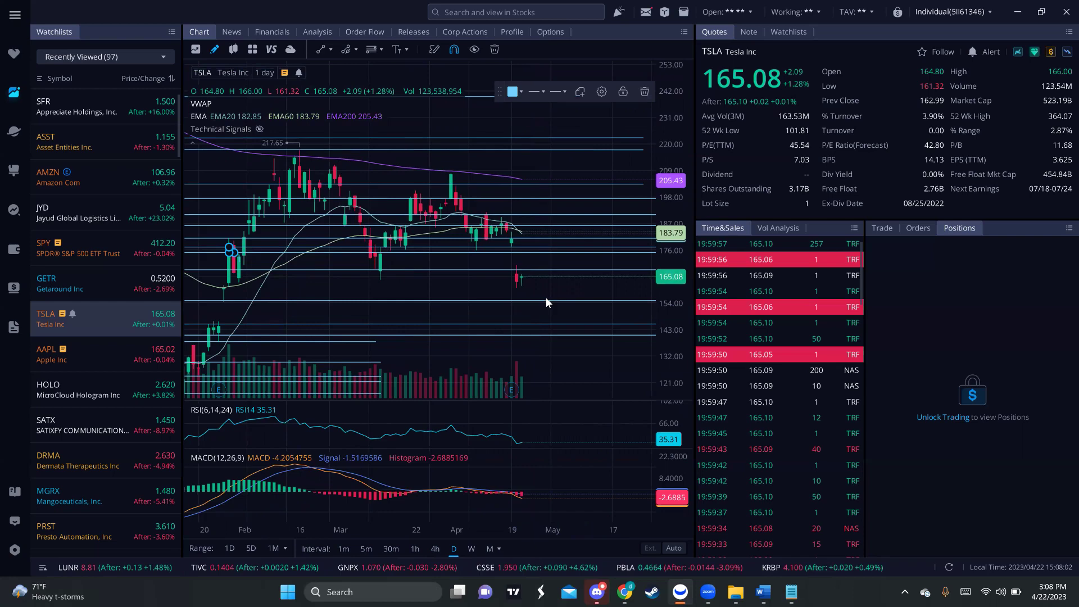
click(523, 254)
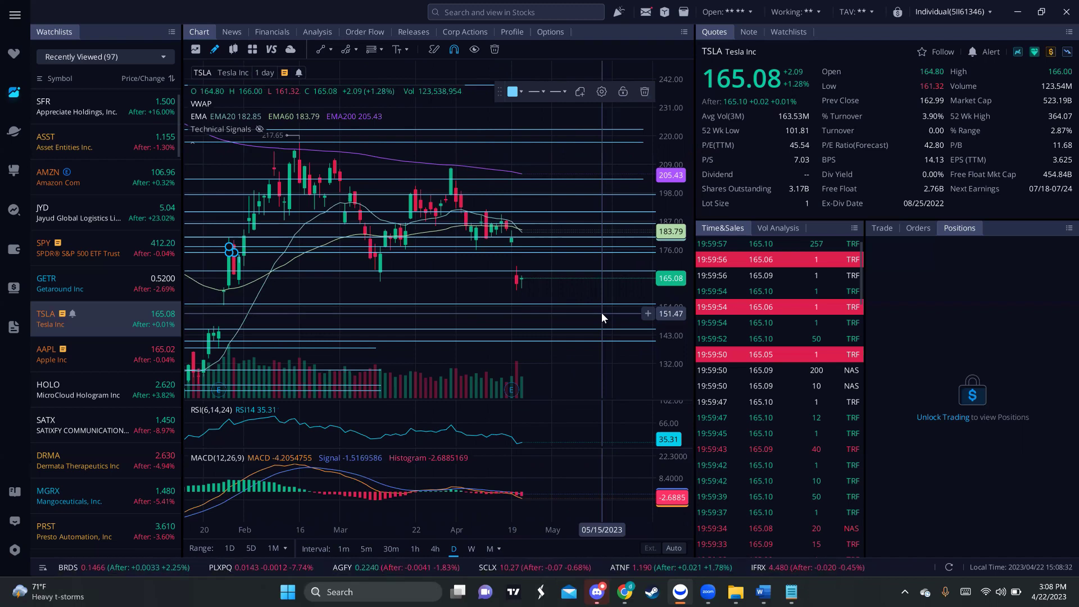
click(669, 256)
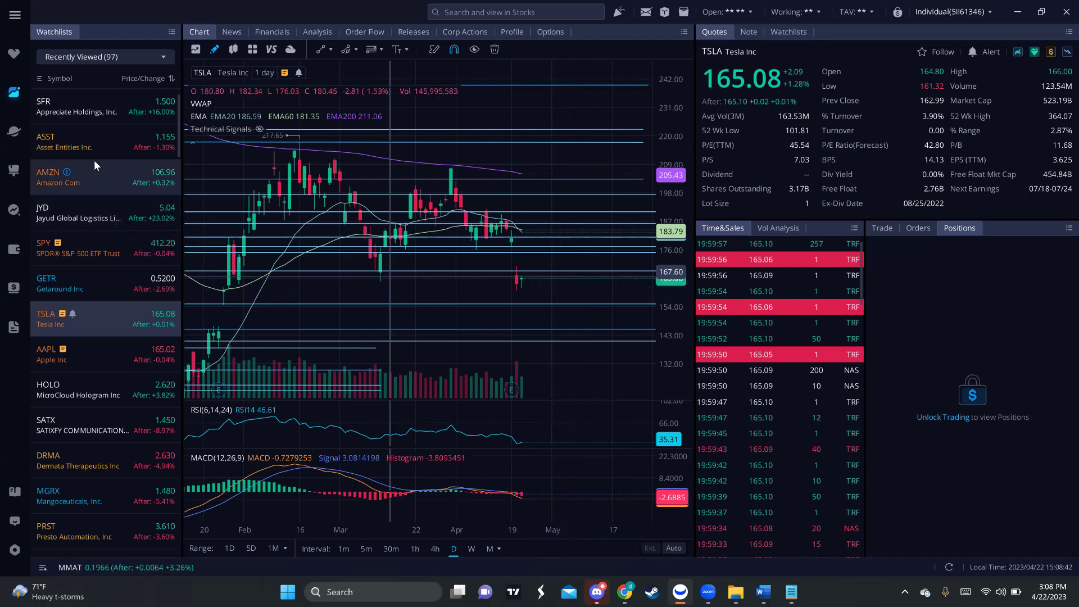
- Open AAPL's daily chart and examine the latest candles against the moving averages and drawn resistance levels
click(107, 356)
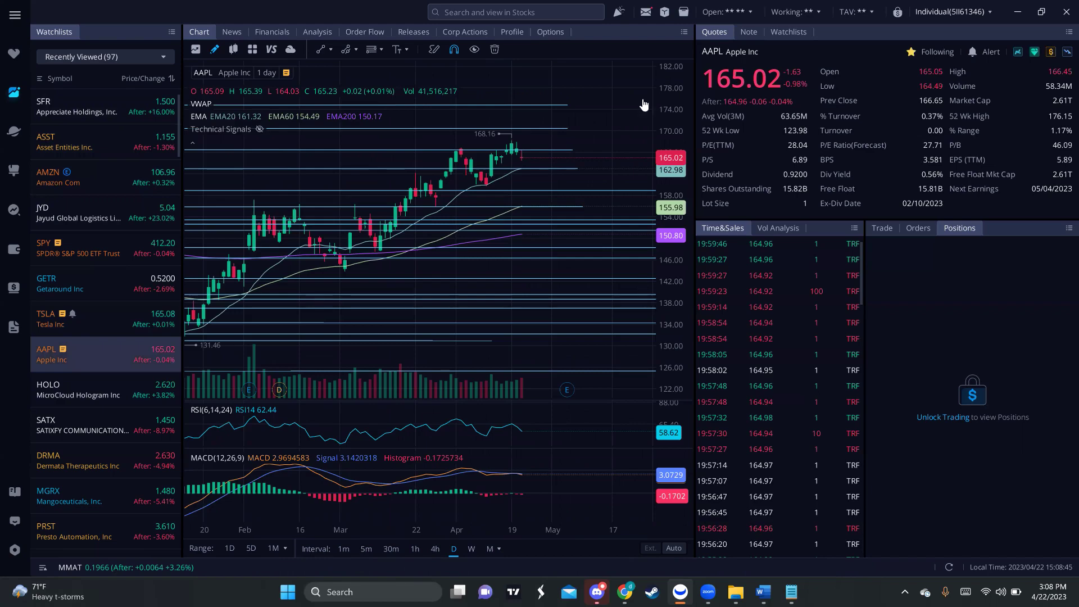
scroll(564, 97, down, 2)
drag(566, 73, 496, 107)
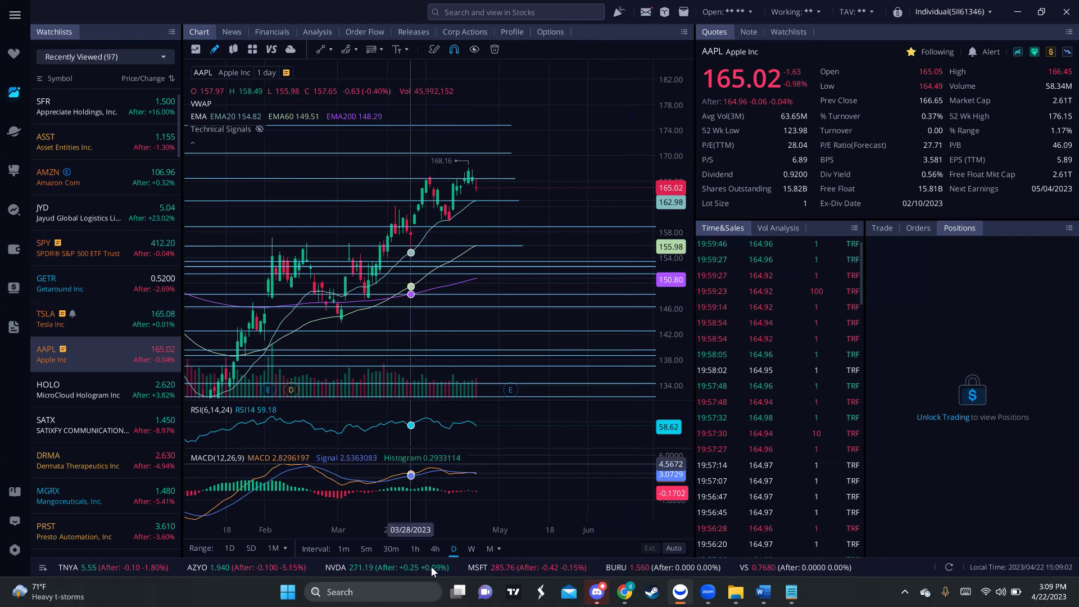
click(435, 549)
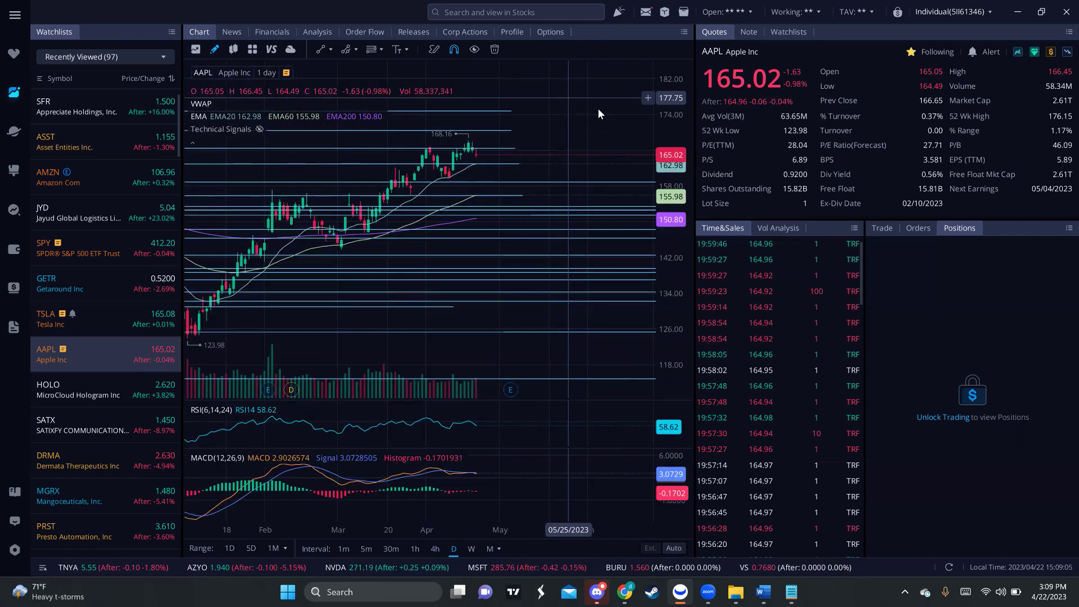
drag(599, 115, 614, 132)
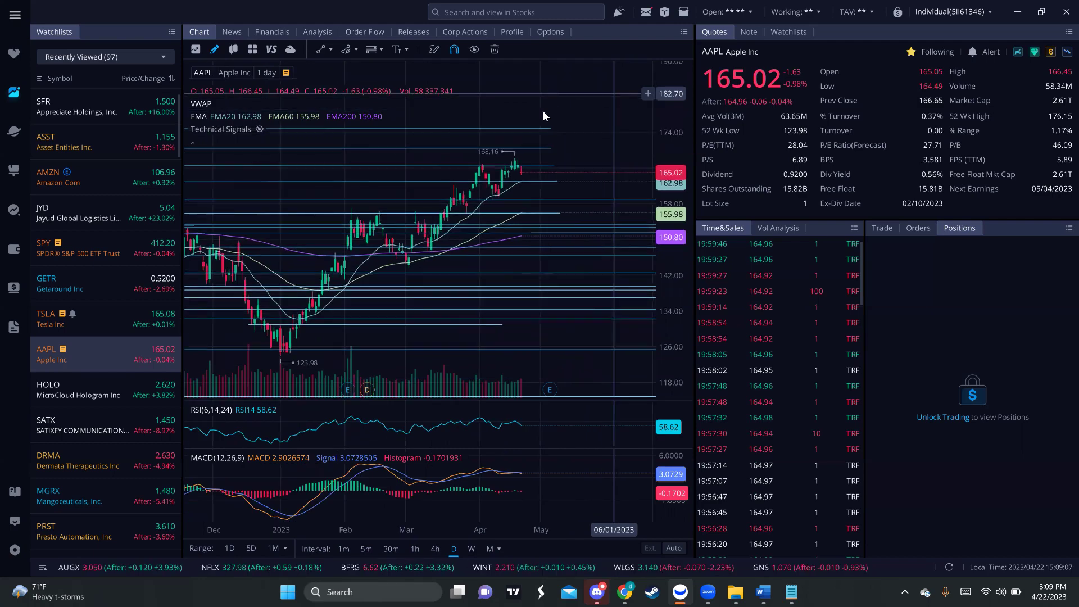
drag(611, 92, 544, 111)
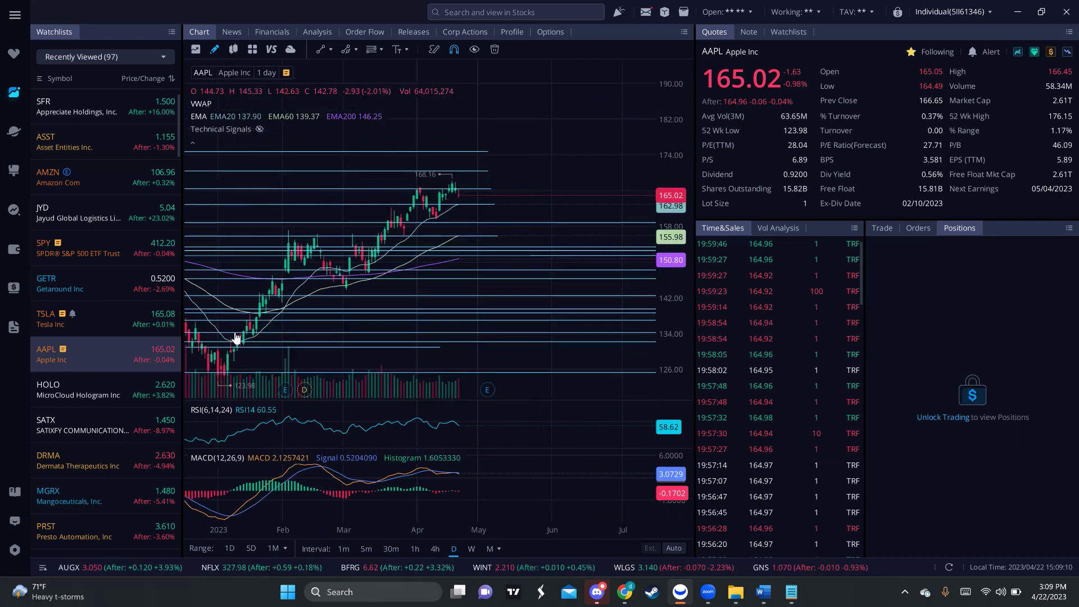
- Trace AAPL's daily uptrend from the early January low to the April high
click(290, 170)
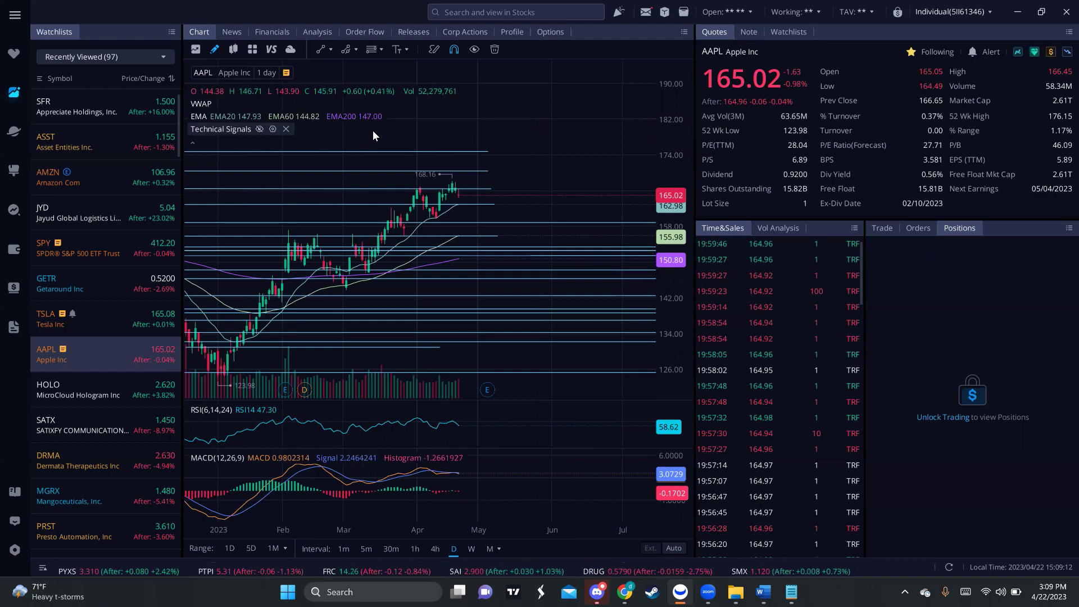
drag(378, 132, 458, 132)
scroll(343, 145, up, 1)
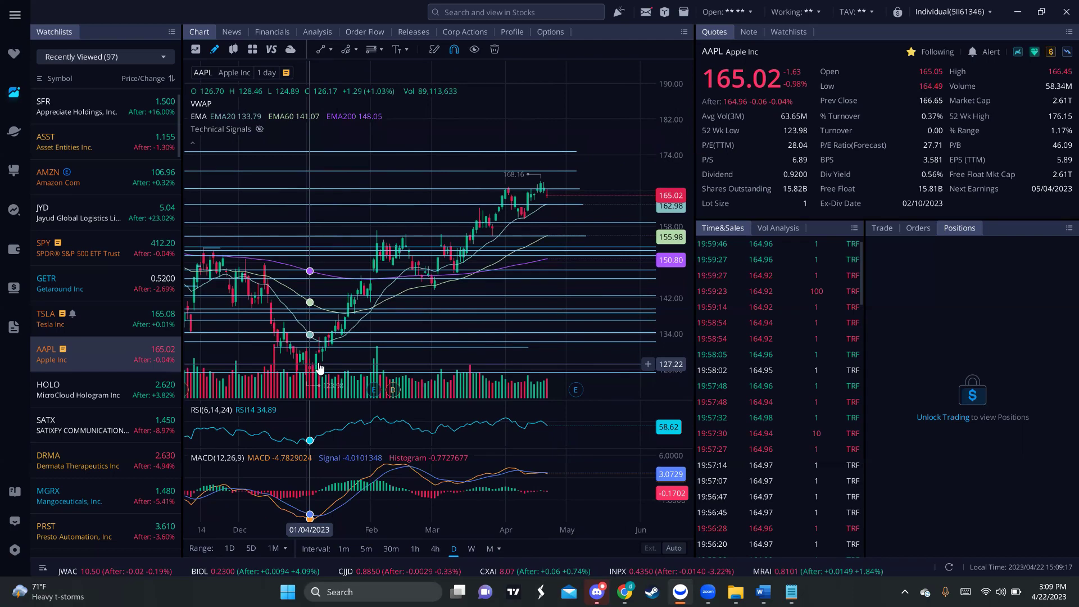
scroll(497, 103, down, 4)
scroll(444, 163, down, 2)
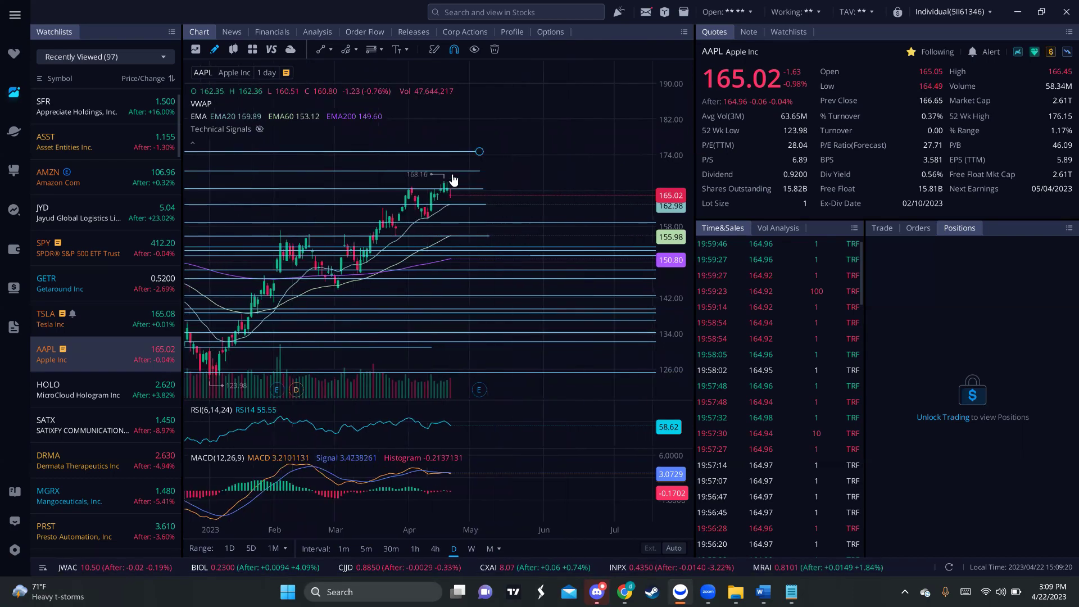
- Switch AAPL to the weekly interval and compare the current price with its 2022 peaks and lows
scroll(474, 171, down, 3)
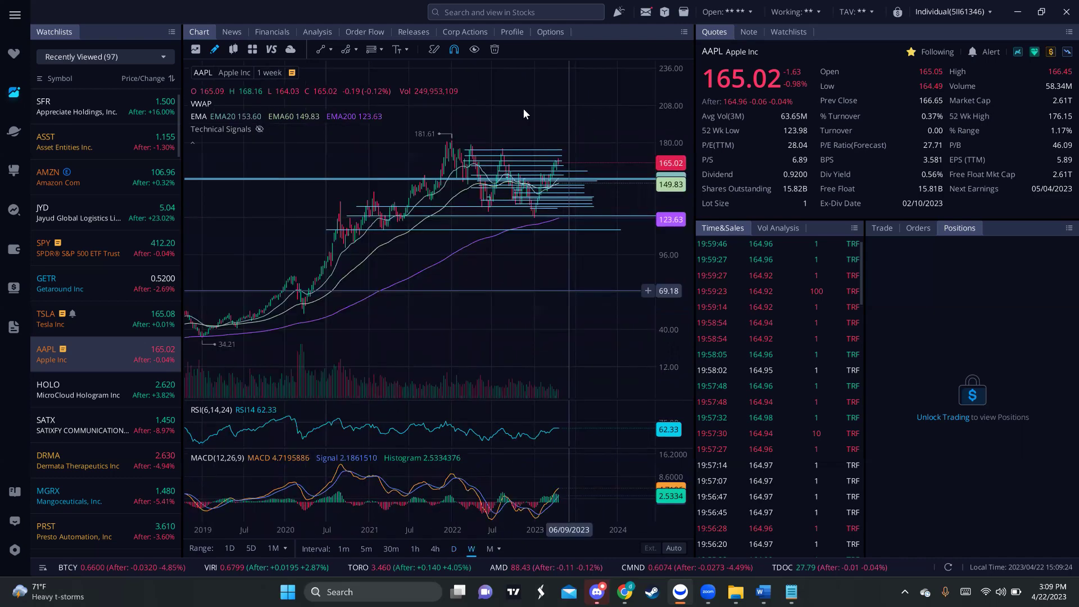
drag(523, 109, 448, 109)
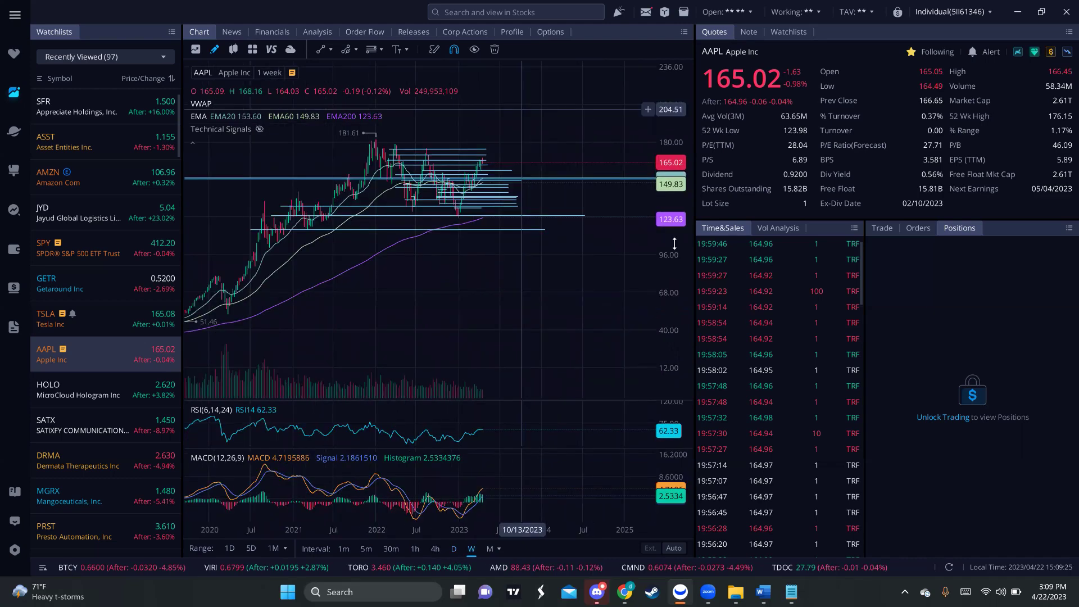
drag(675, 199, 675, 192)
scroll(481, 154, up, 4)
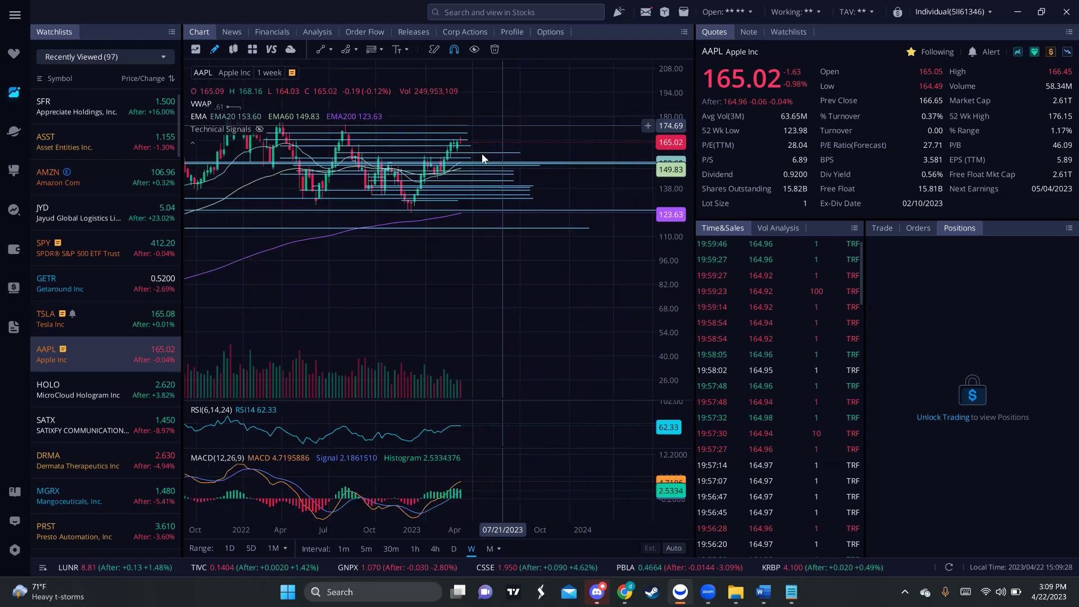
scroll(502, 124, up, 1)
scroll(477, 169, up, 1)
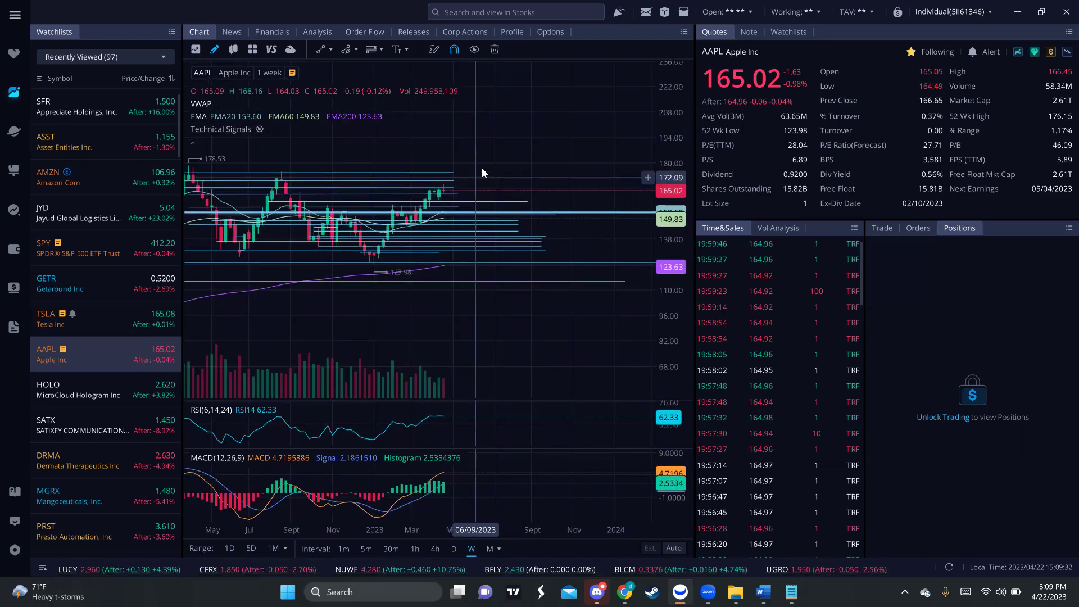
- Examine AAPL's latest weekly candles against the drawn resistance levels above and the support levels below
drag(482, 168, 482, 191)
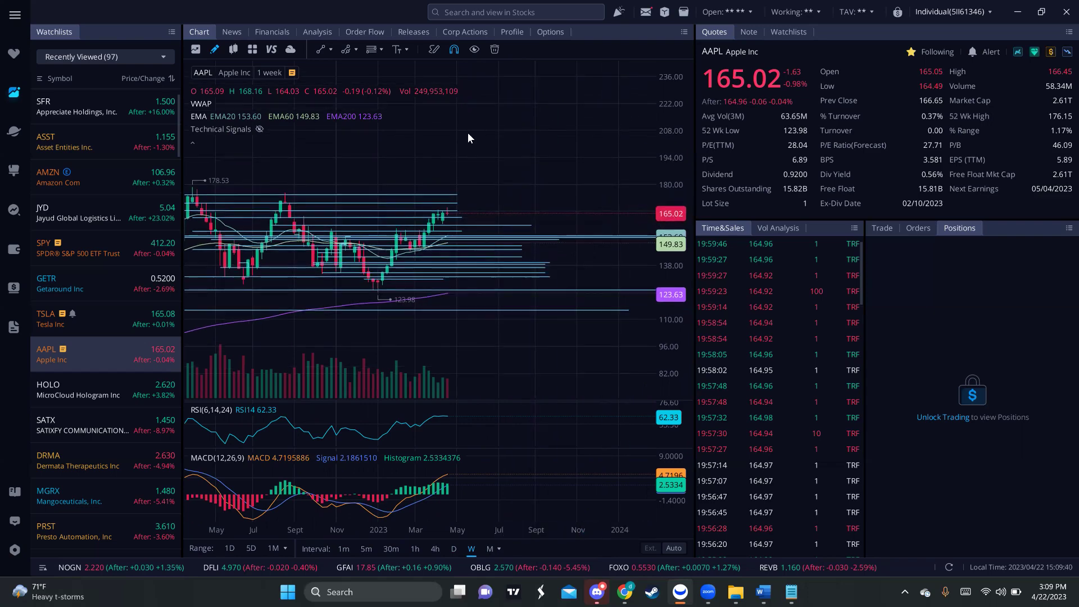
drag(472, 168, 478, 201)
scroll(483, 203, down, 2)
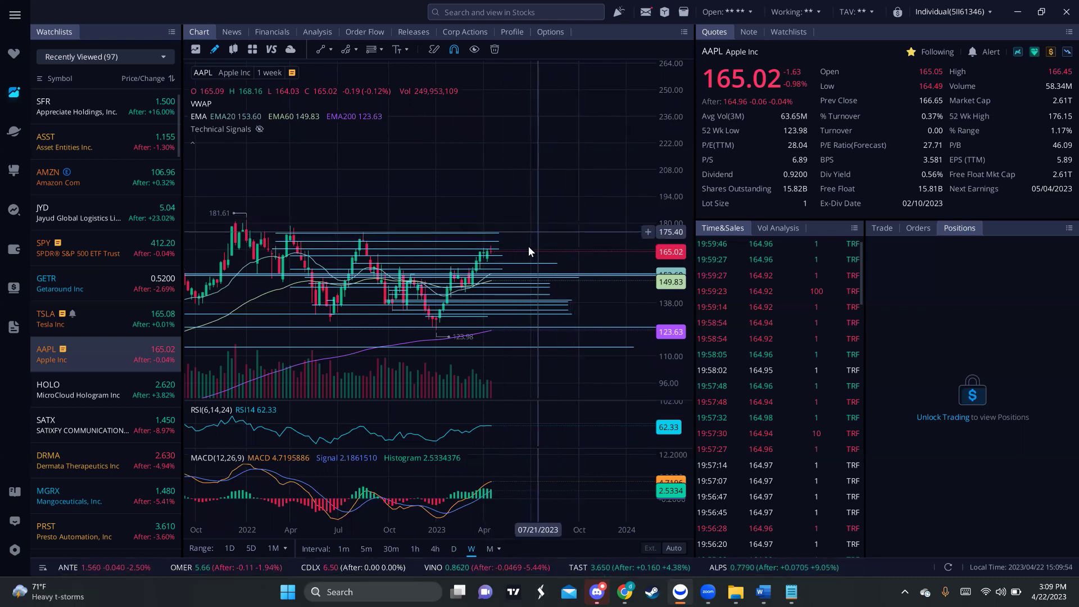
click(505, 263)
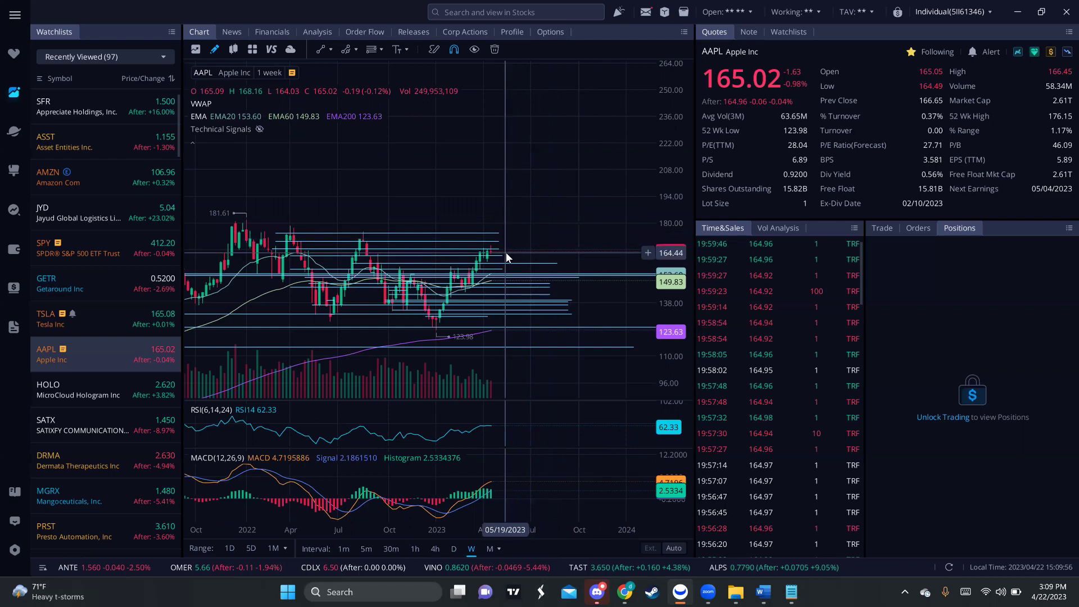
click(508, 304)
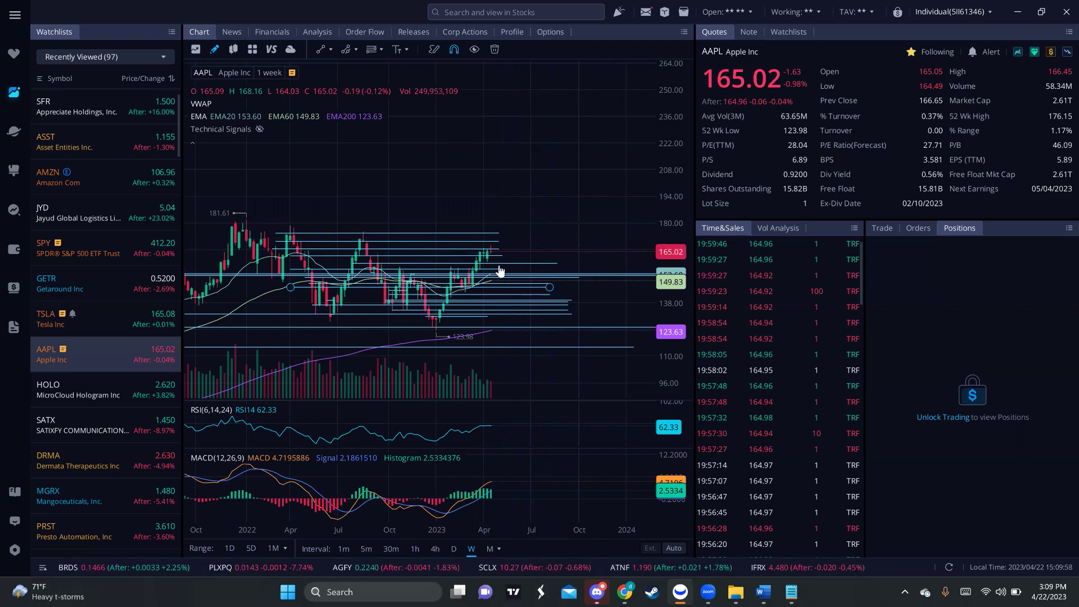
scroll(500, 321, up, 3)
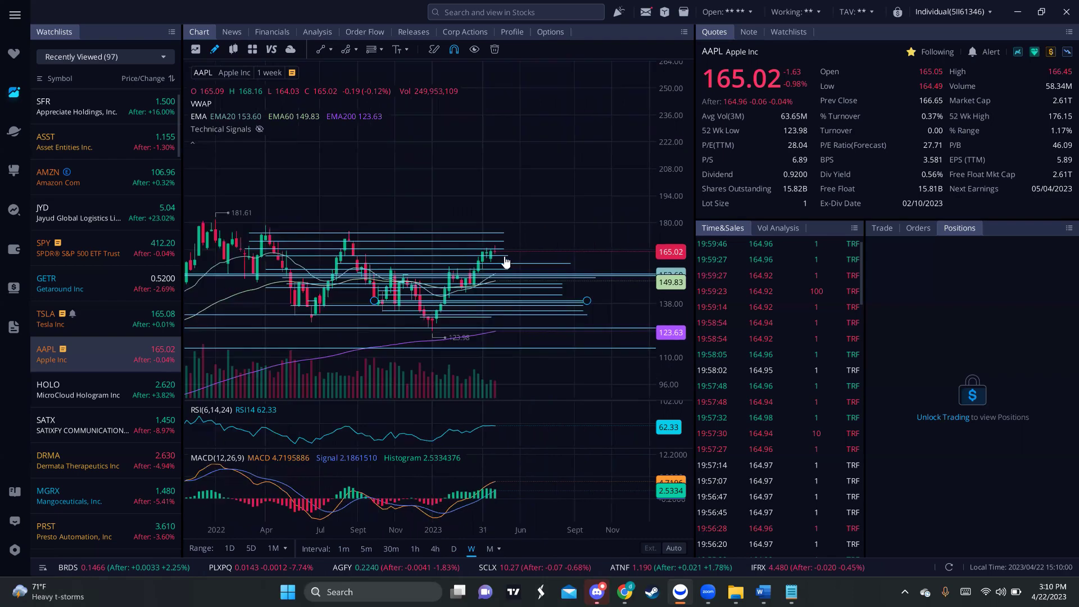
click(585, 275)
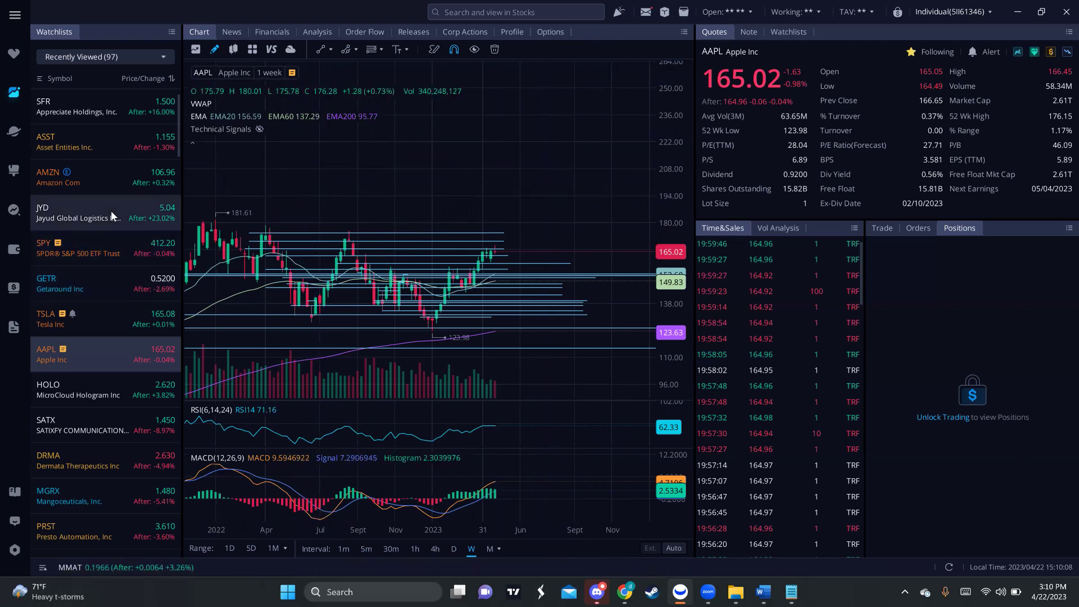
- Open GETR's 5-minute chart and examine the April 21 price action from premarket through after-hours
click(72, 274)
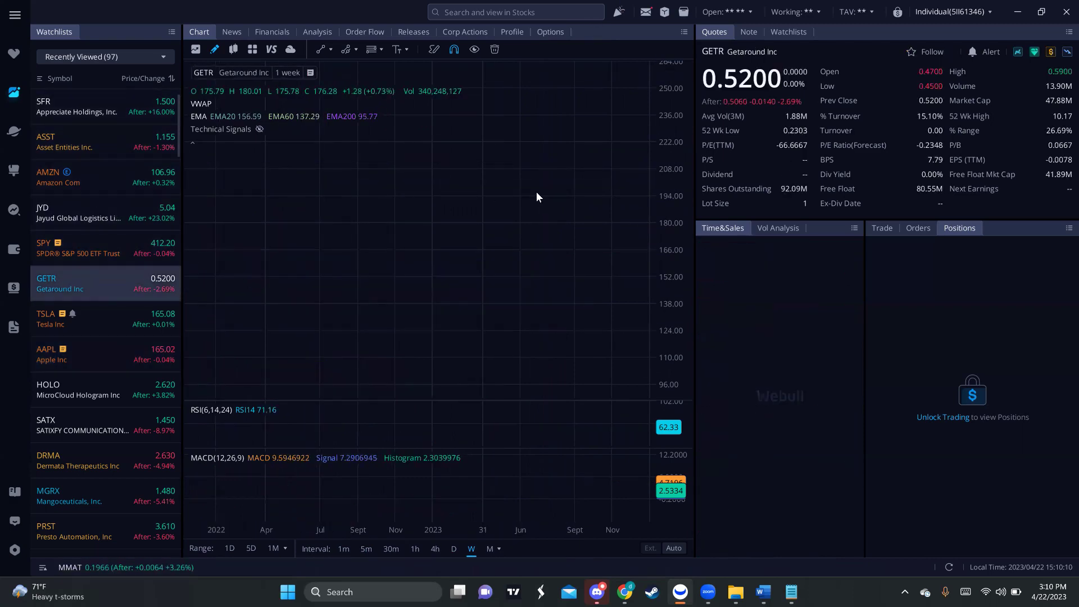
click(365, 549)
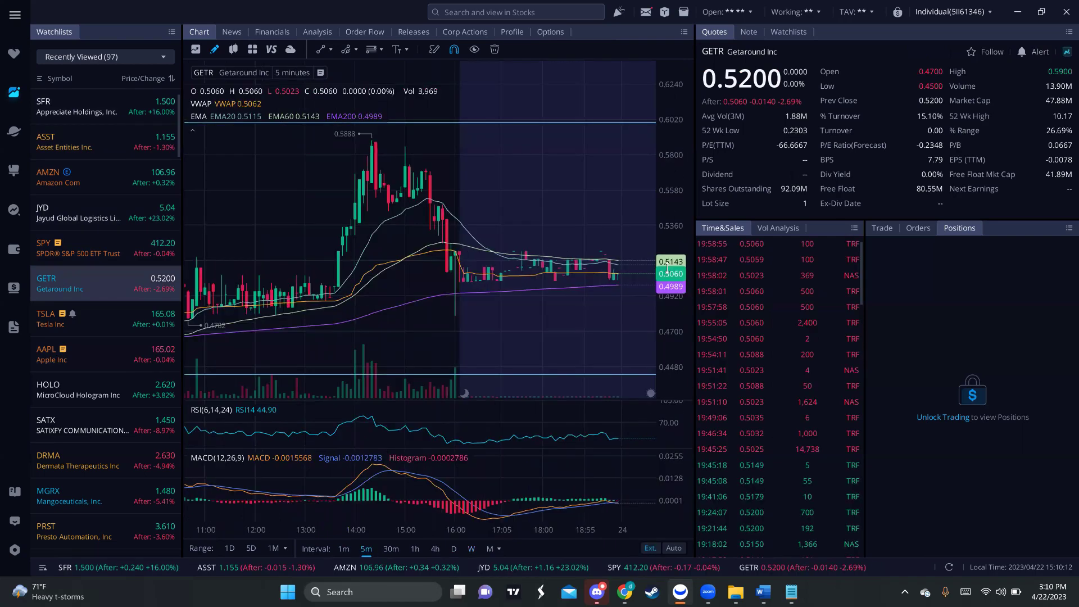
drag(514, 270, 641, 270)
scroll(248, 306, down, 2)
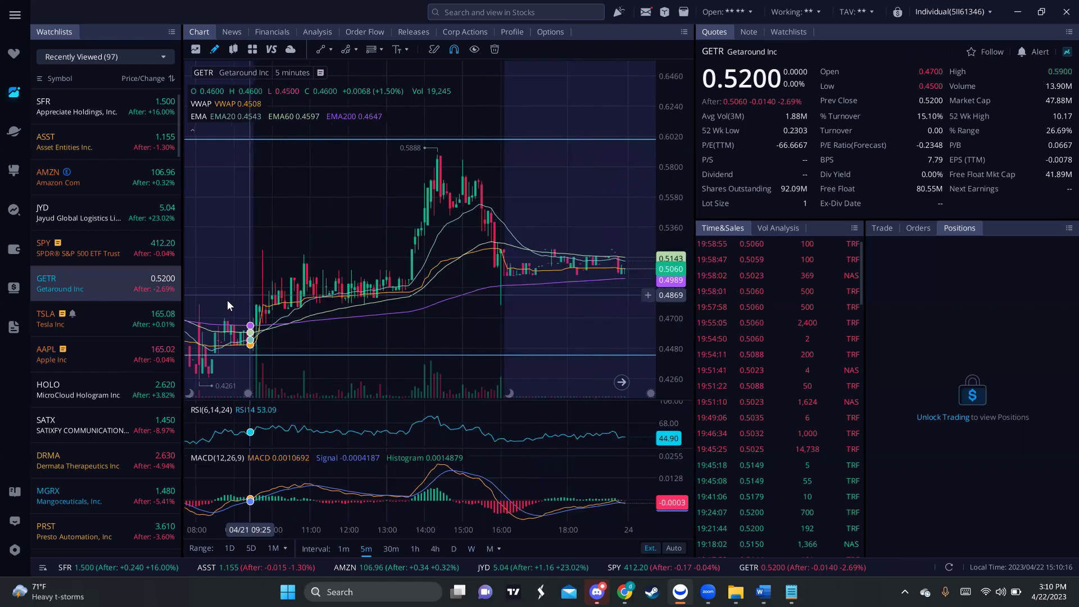
drag(348, 239, 393, 301)
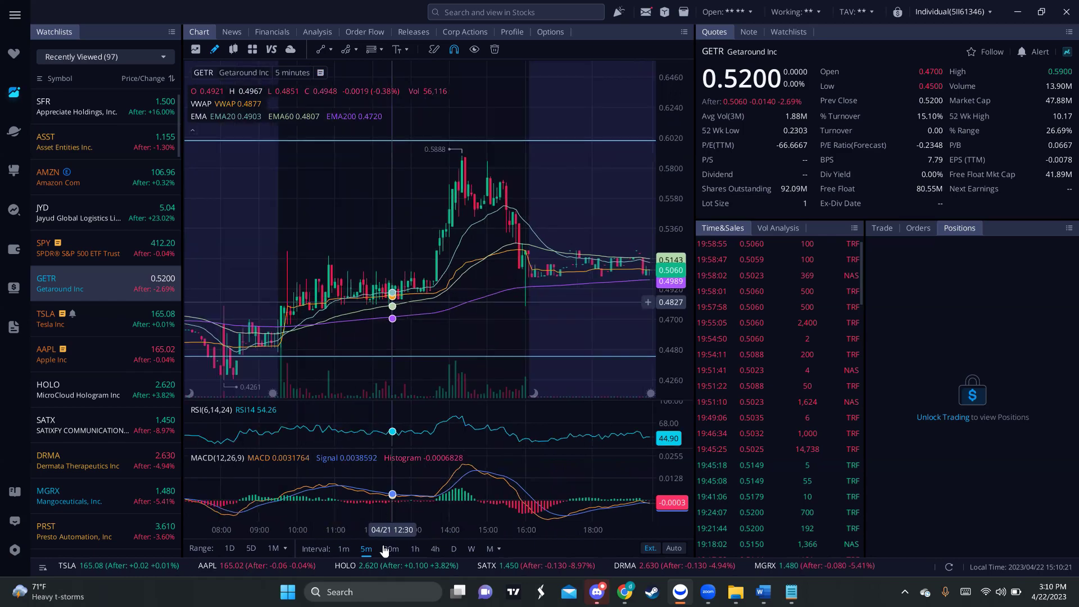
- Review GETR on the 30-minute and 1-hour intervals, comparing the April 21 high with the drawn levels
click(391, 548)
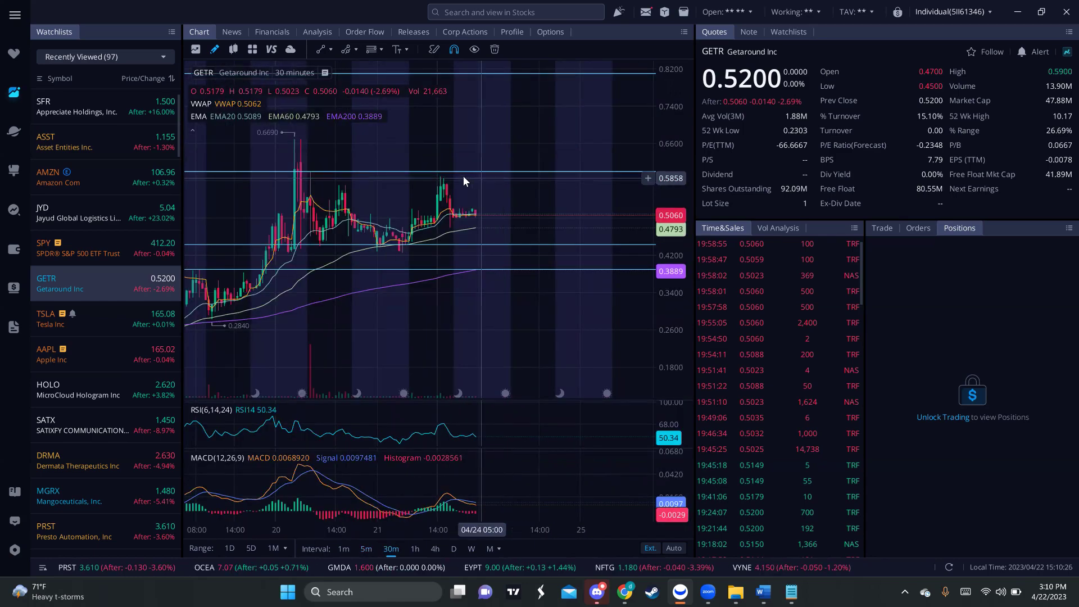
drag(458, 175, 458, 190)
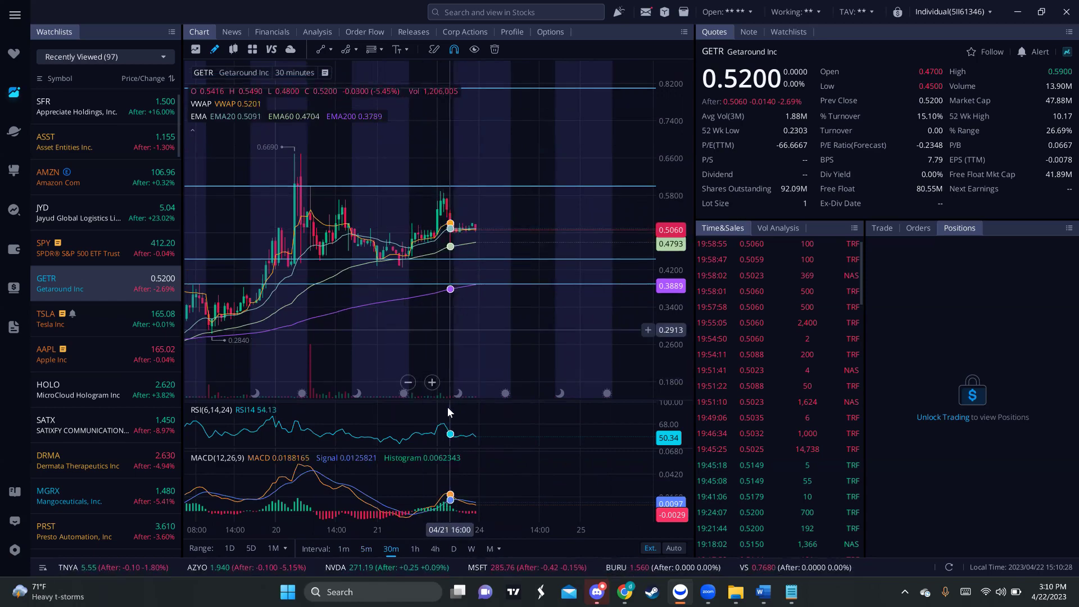
click(415, 549)
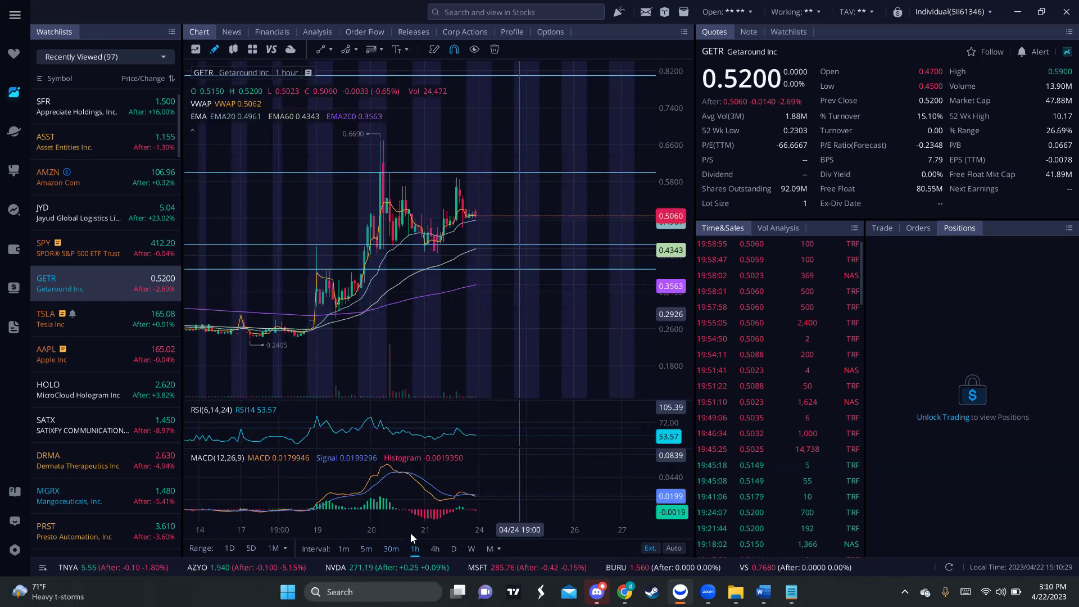
- Examine GETR's April 19 to 21 spike and pullback on the 4-hour interval, and return to the 1-hour interval
click(435, 549)
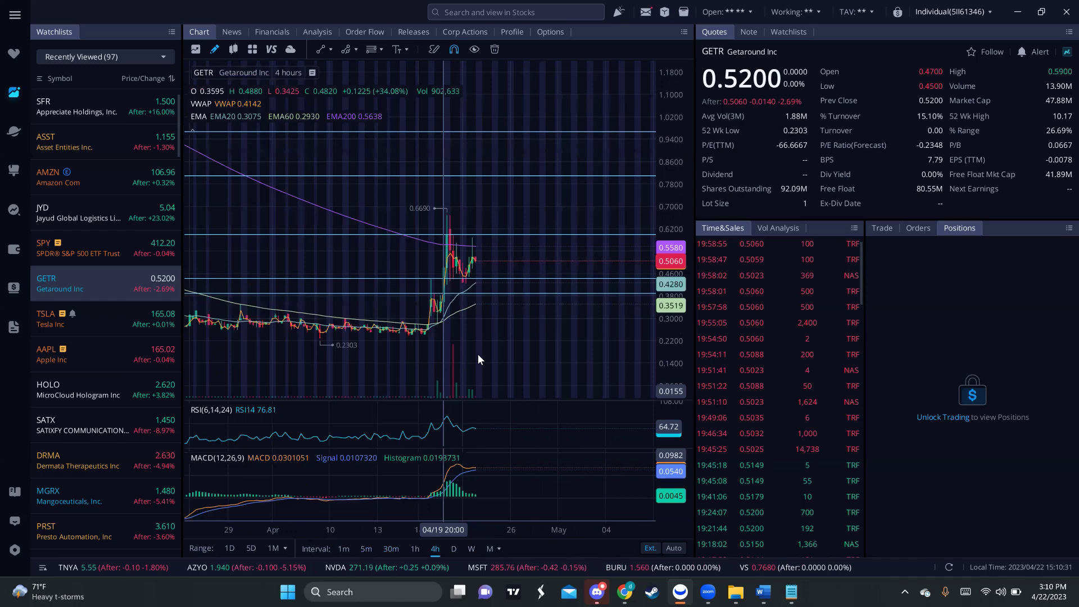
scroll(446, 336, up, 3)
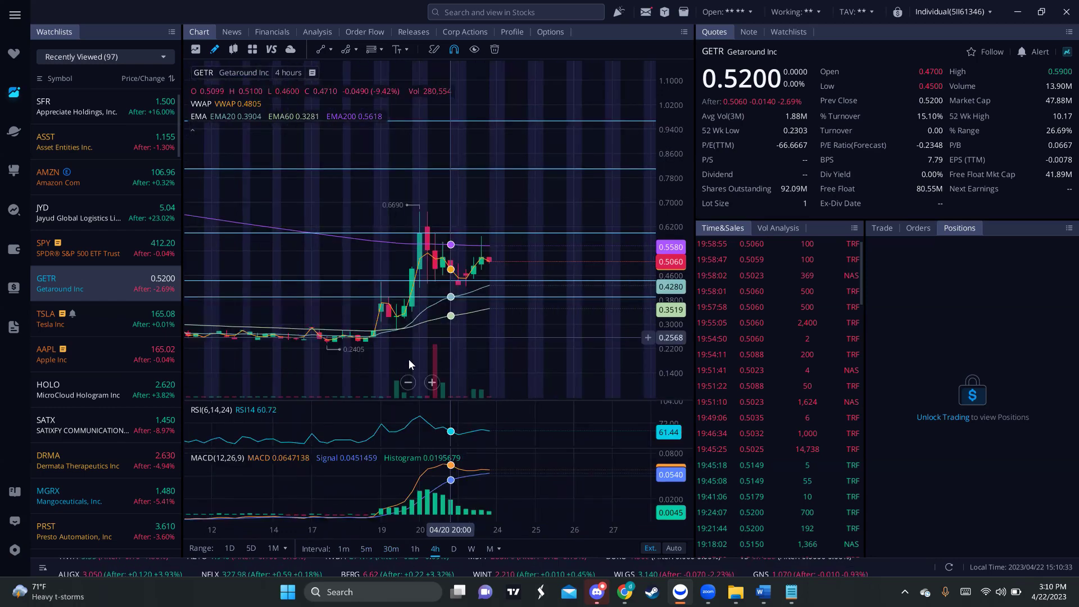
drag(409, 359, 363, 359)
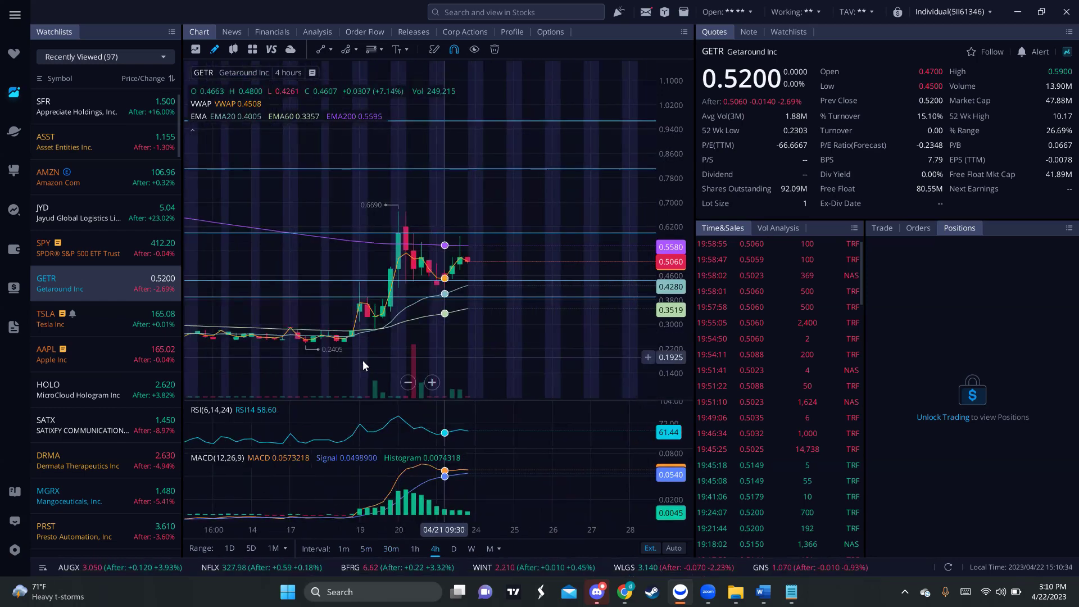
click(411, 552)
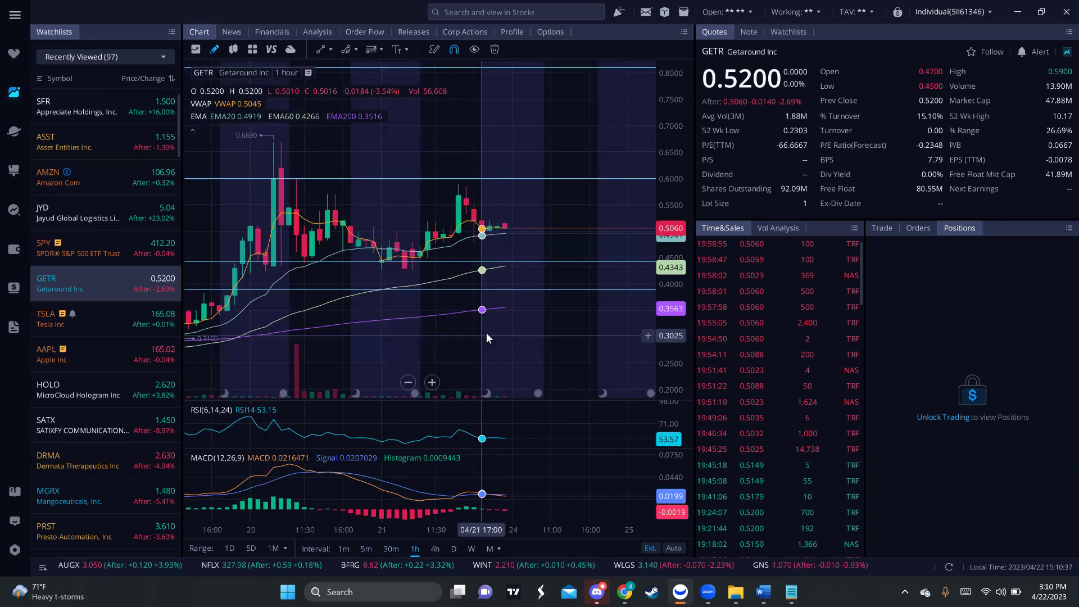
- Examine GETR's 1-hour price action from April 19 to 21 against the drawn support and resistance levels
scroll(486, 333, down, 2)
scroll(532, 349, down, 2)
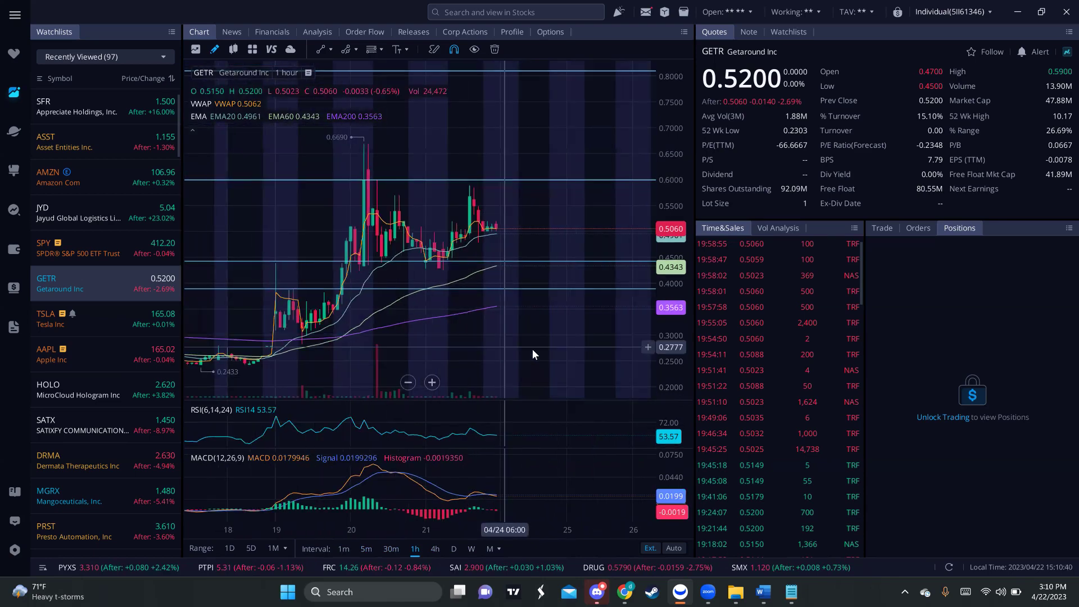
drag(548, 348, 461, 343)
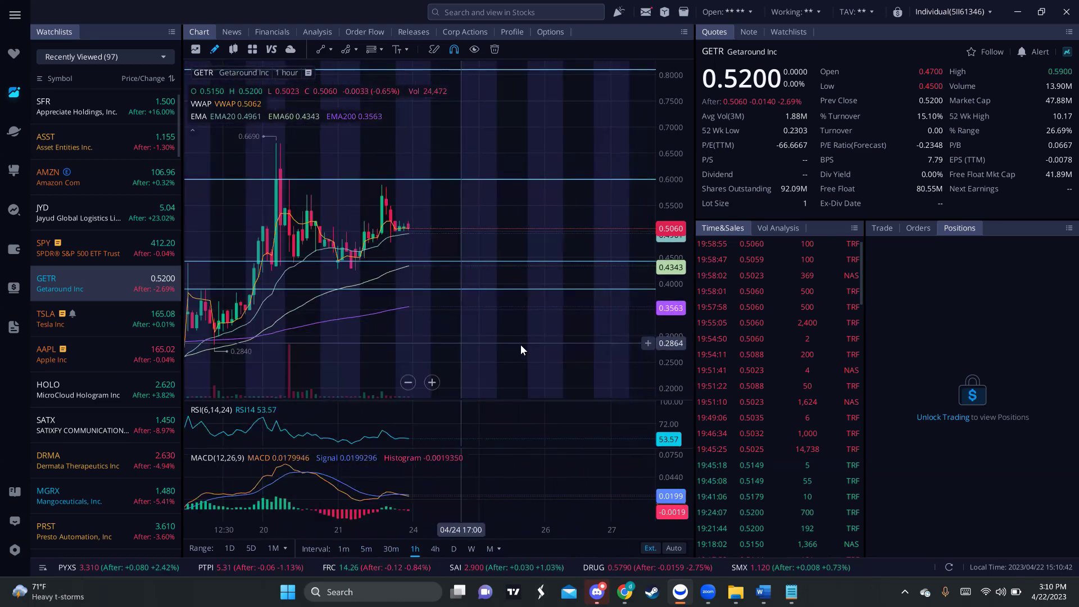
- Open GETR's daily chart and examine price action since December 2022 against the drawn levels and moving averages
click(453, 549)
scroll(449, 187, down, 3)
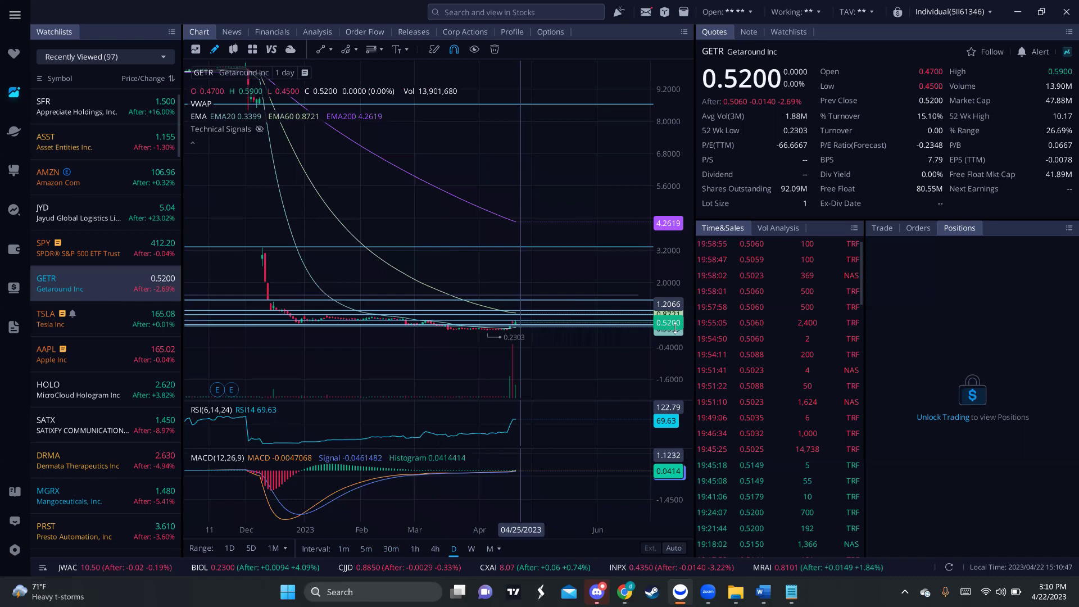
drag(675, 328, 575, 266)
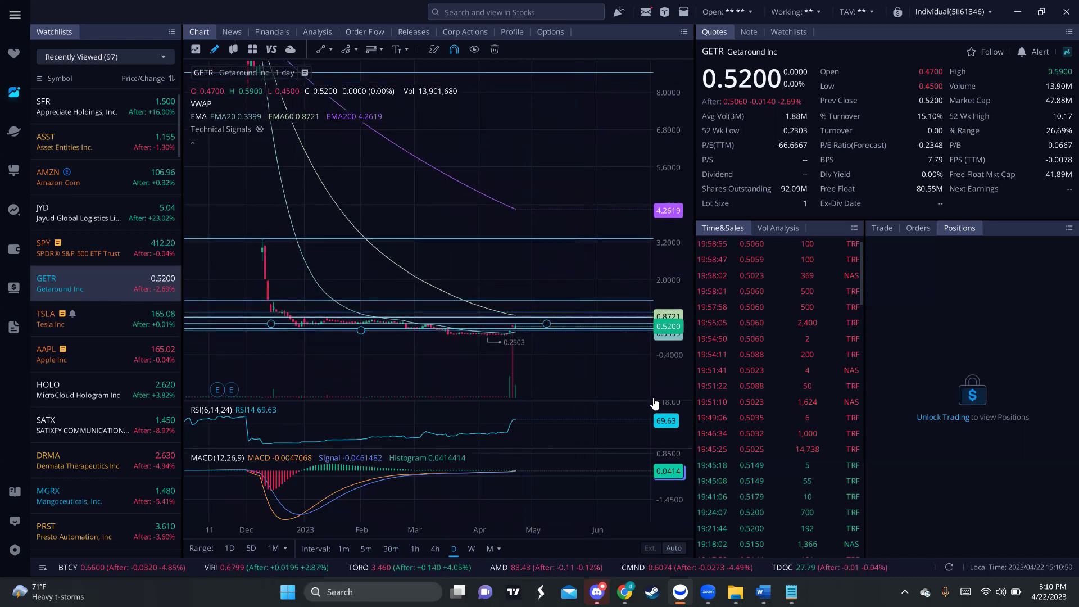
drag(654, 403, 664, 358)
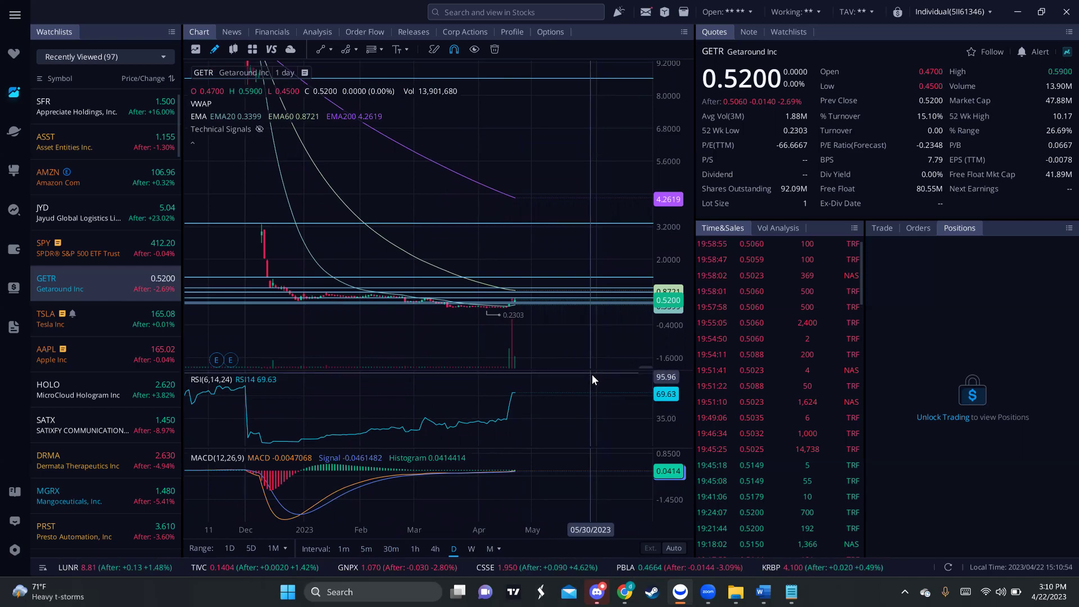
drag(592, 372, 618, 389)
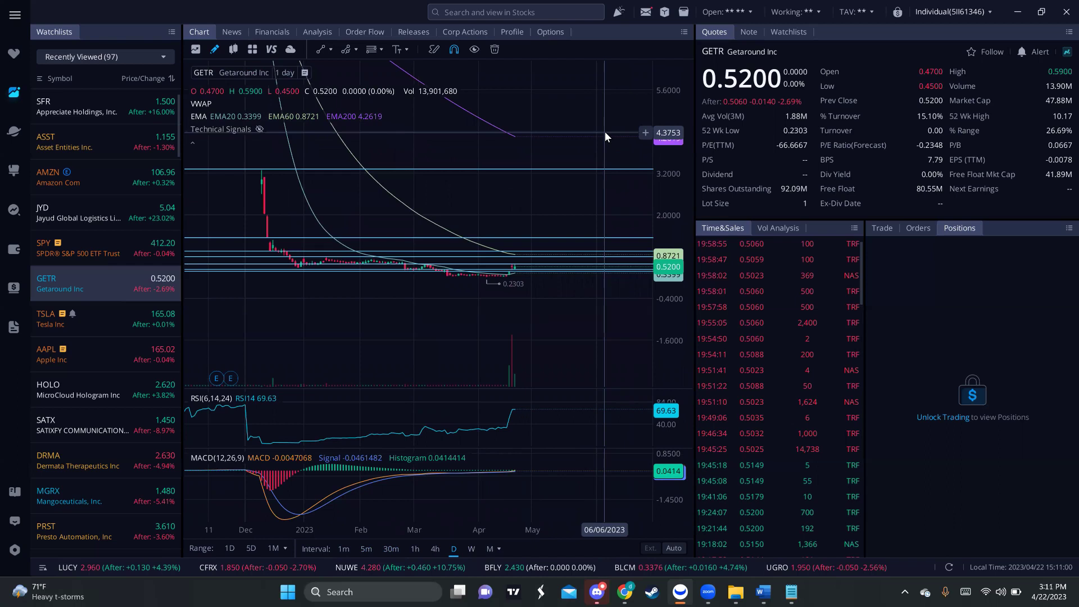
drag(585, 323, 590, 338)
drag(677, 302, 679, 242)
scroll(617, 283, up, 2)
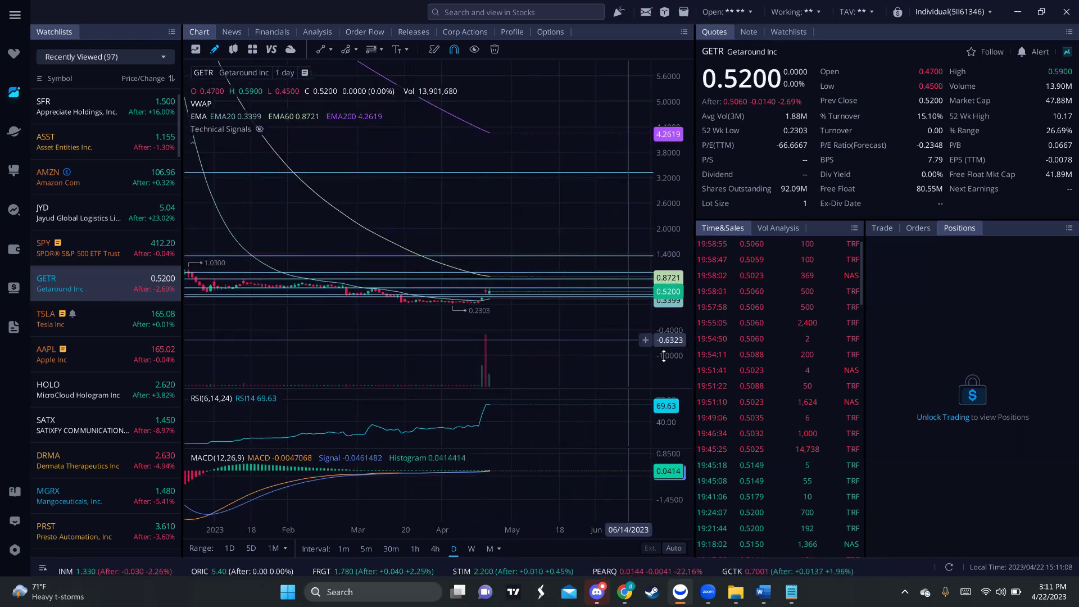
drag(663, 356, 552, 228)
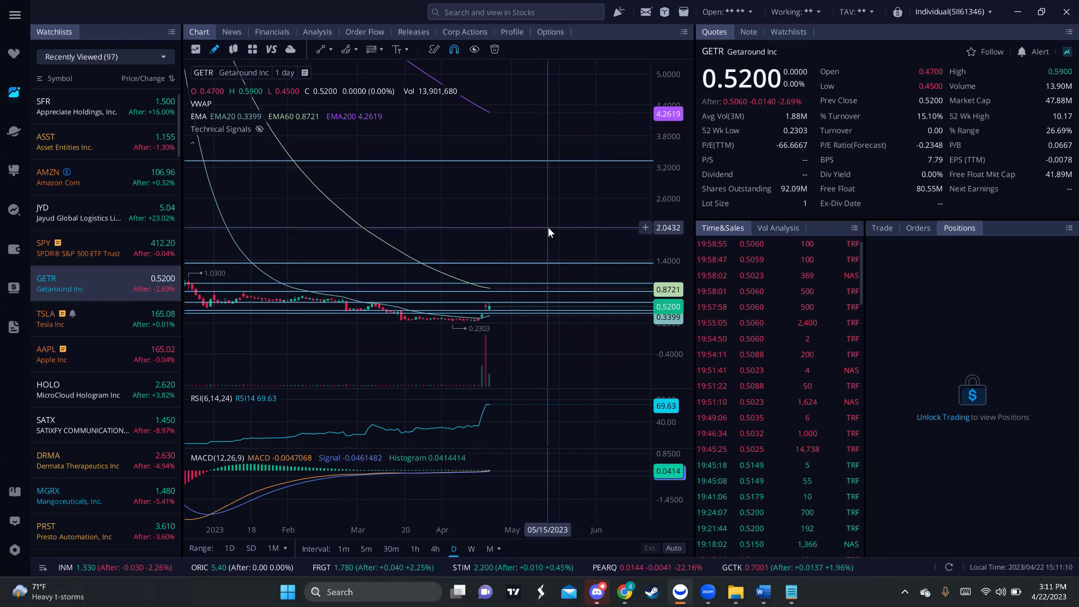
scroll(540, 208, down, 3)
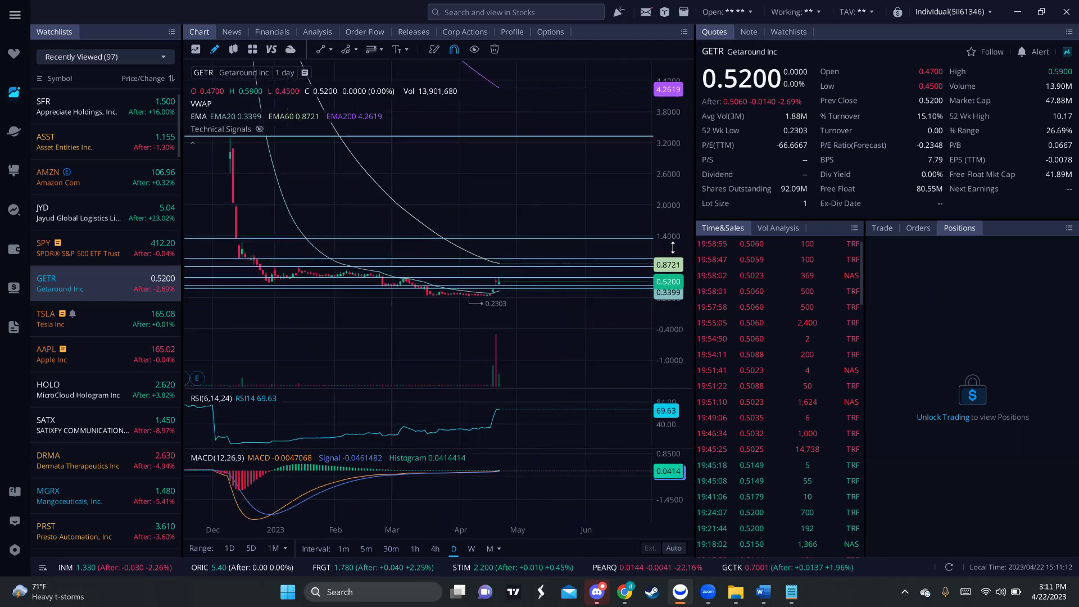
drag(672, 247, 457, 204)
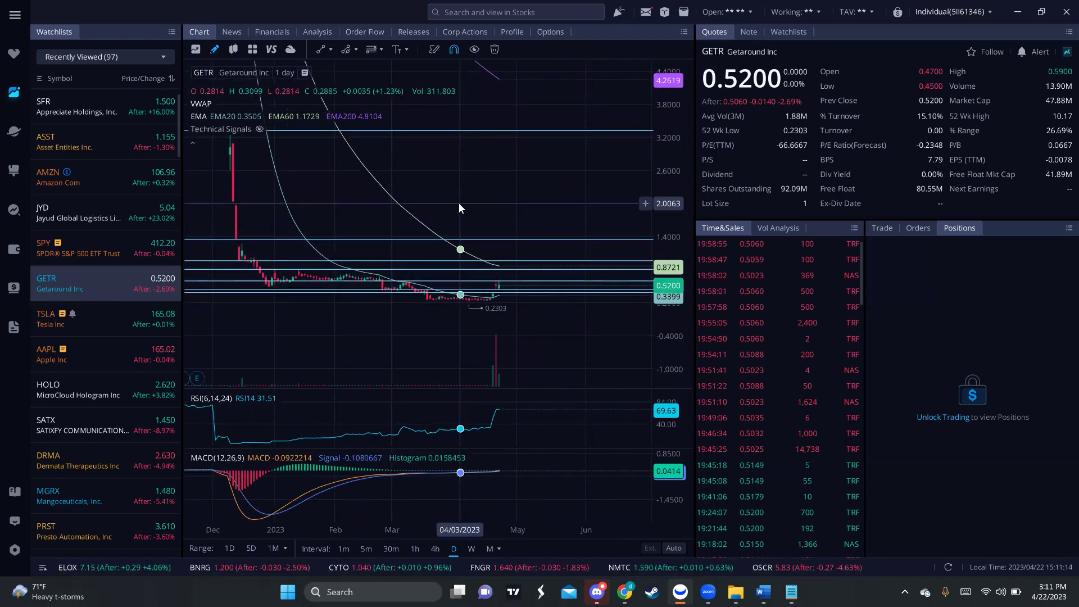
- Open SFR's 5-minute chart and examine the April 21 spike and the after-hours price action
click(139, 97)
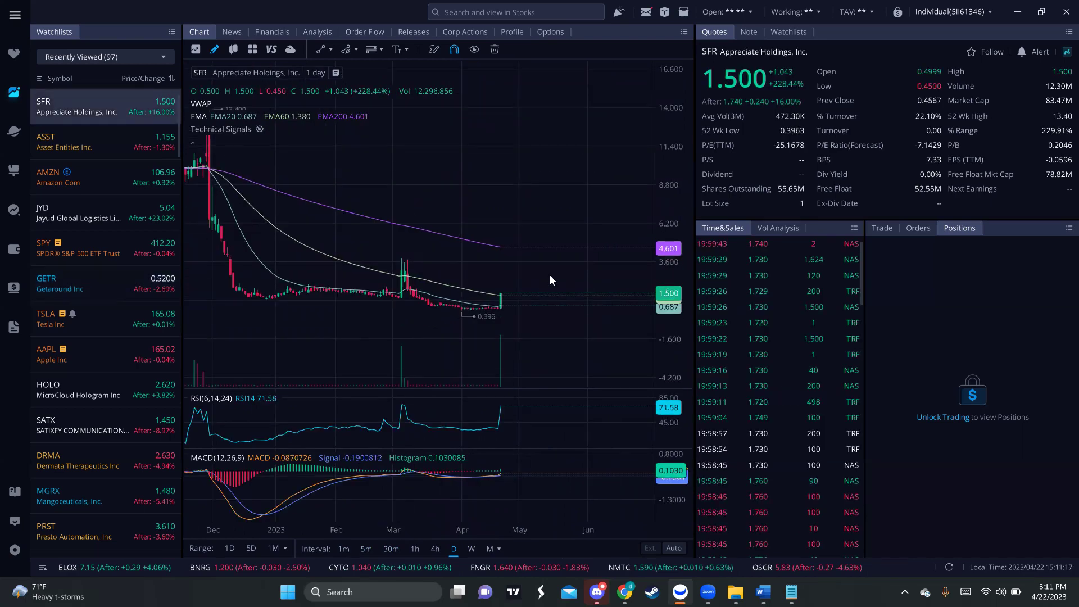
click(370, 548)
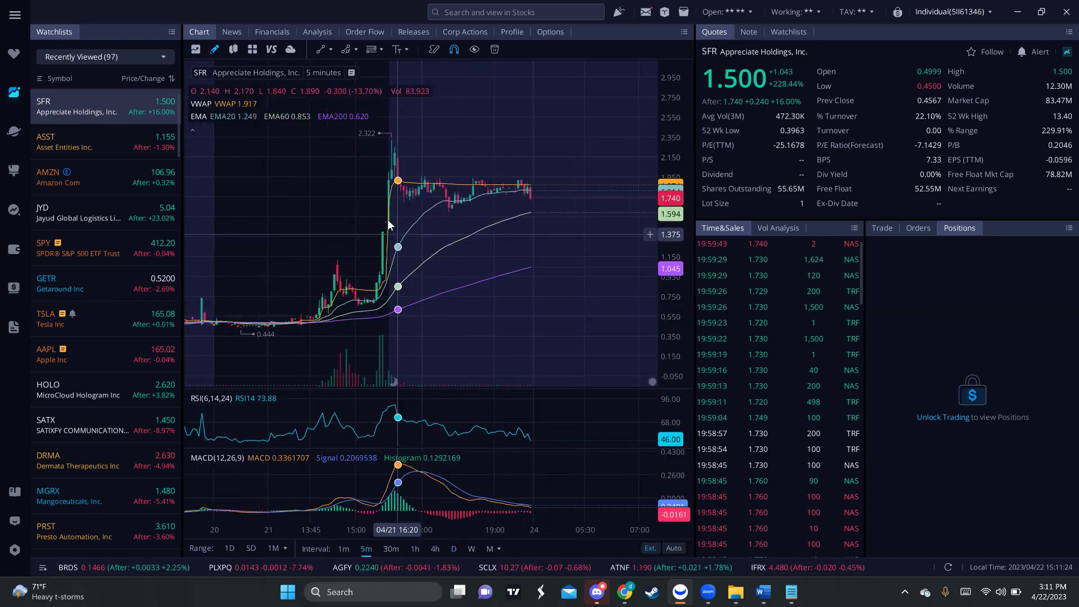
scroll(388, 155, up, 2)
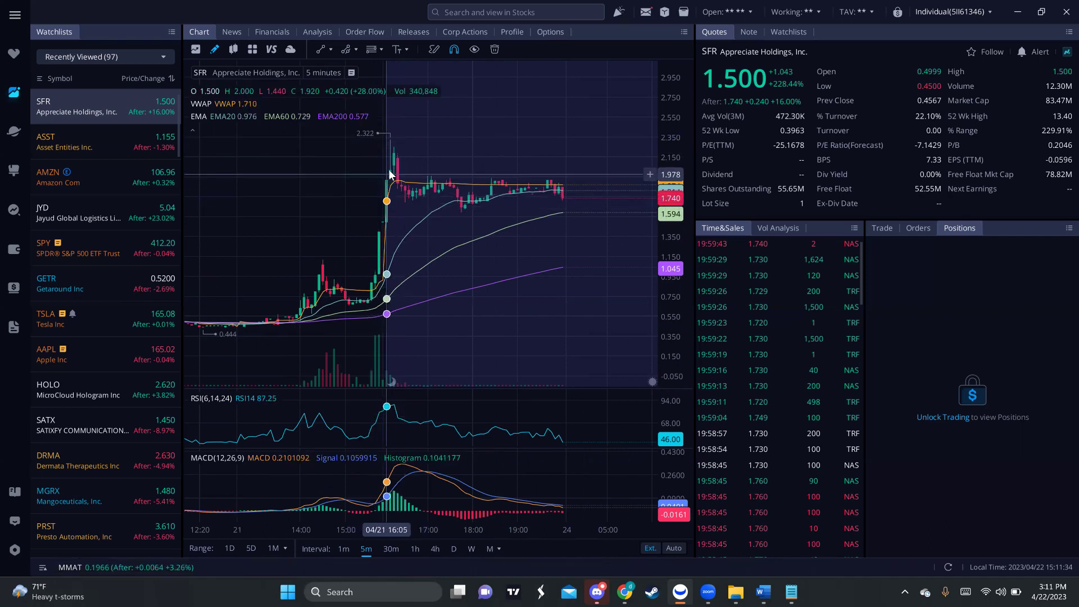
drag(420, 141, 437, 137)
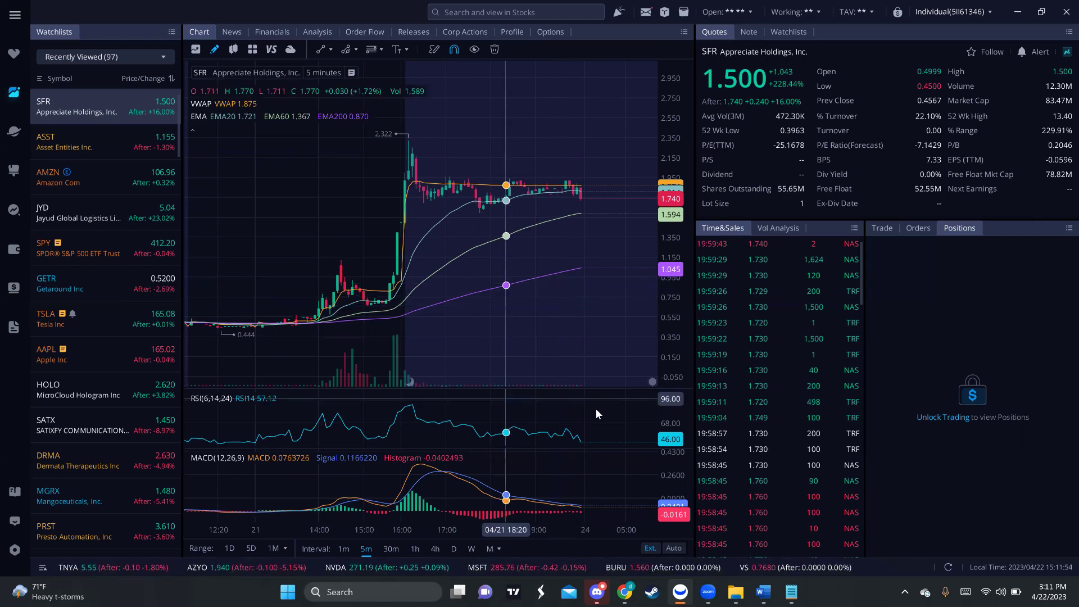
- Switch SFR to the daily interval and examine its history back to mid-2022, including the late-November peak and drop
click(435, 549)
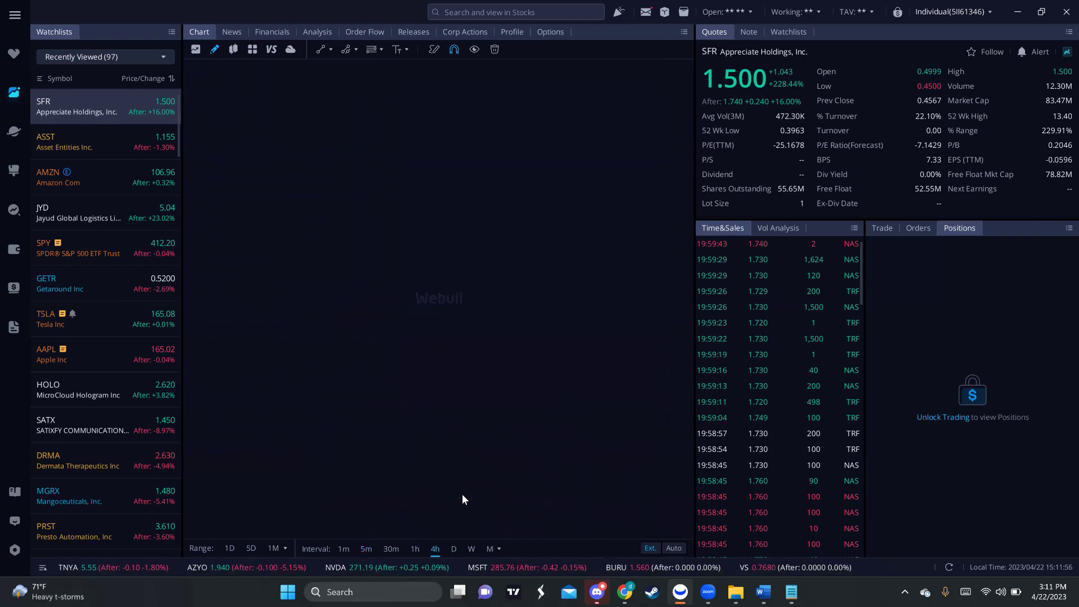
click(454, 549)
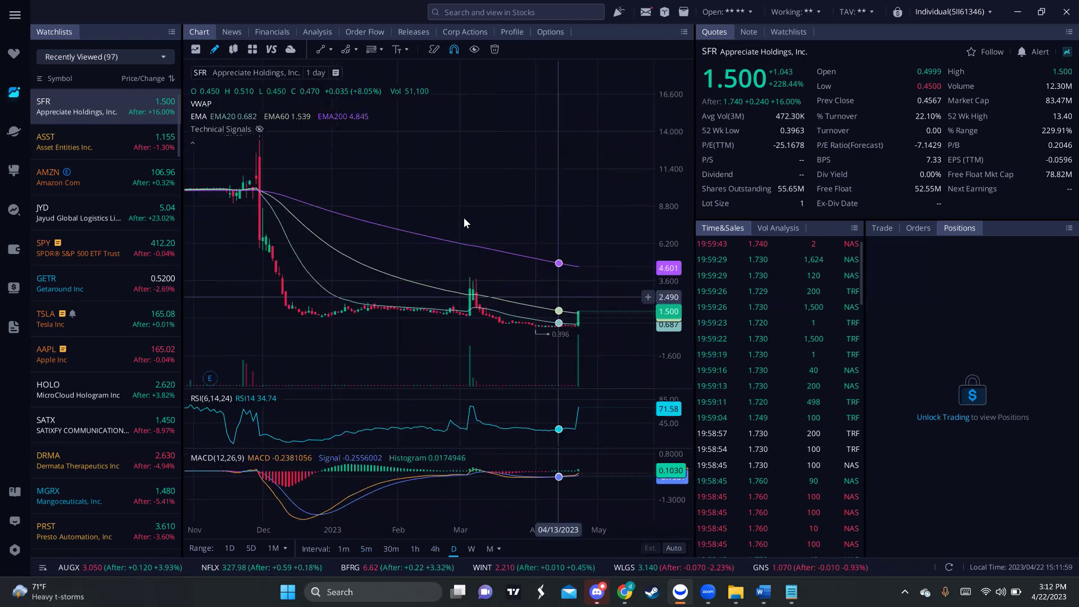
scroll(463, 217, down, 2)
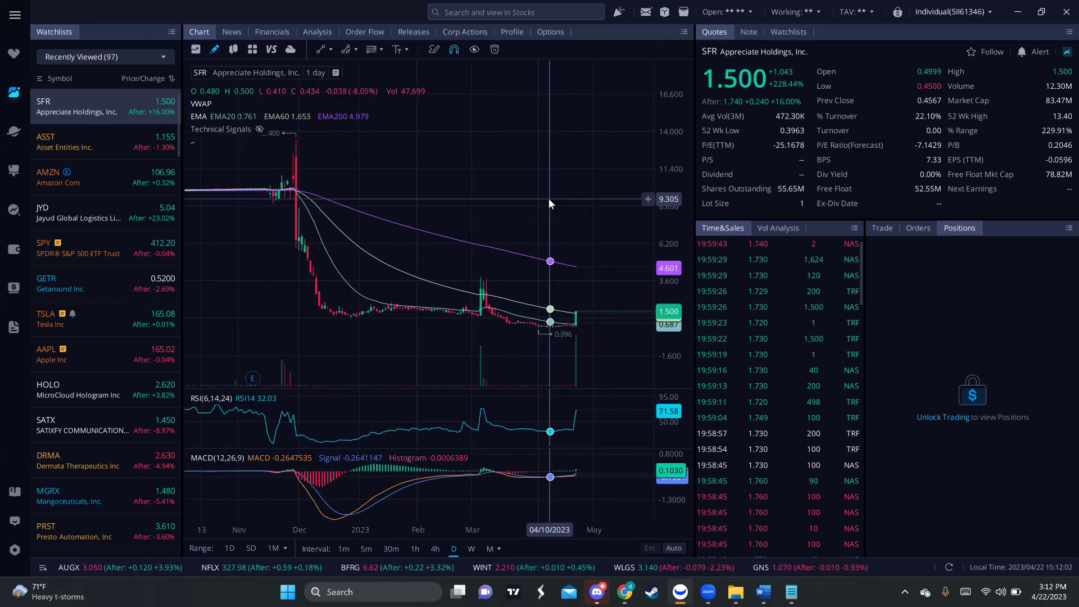
drag(326, 189, 581, 208)
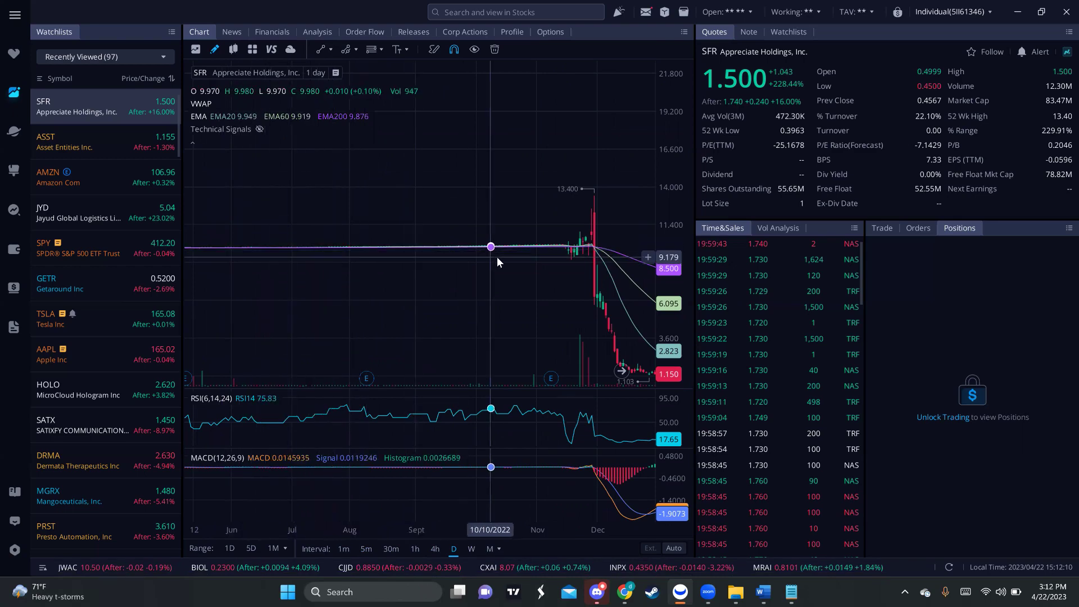
scroll(314, 286, up, 5)
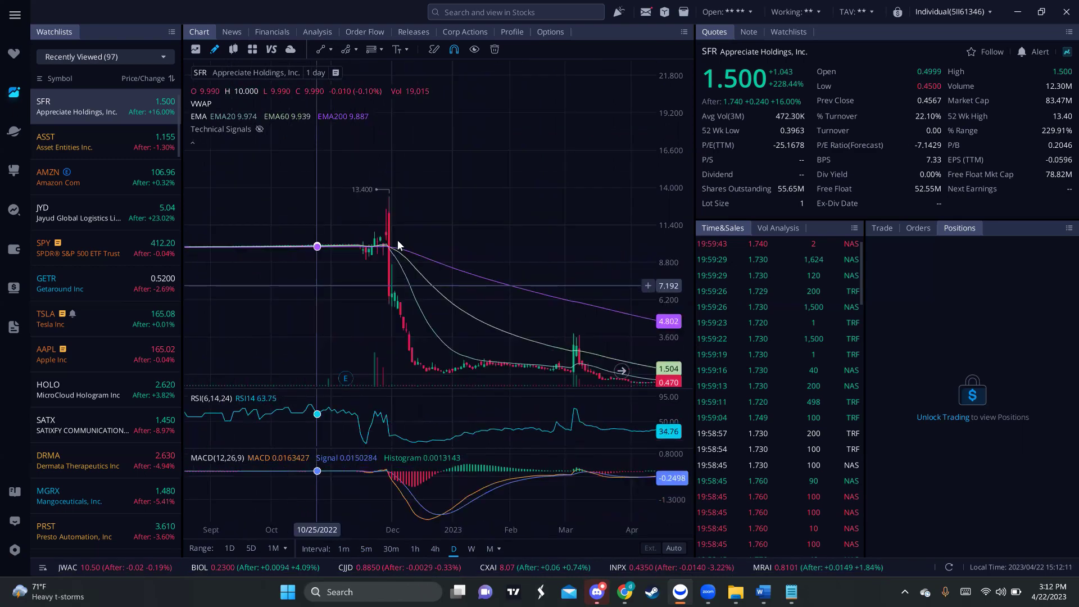
drag(365, 245, 262, 251)
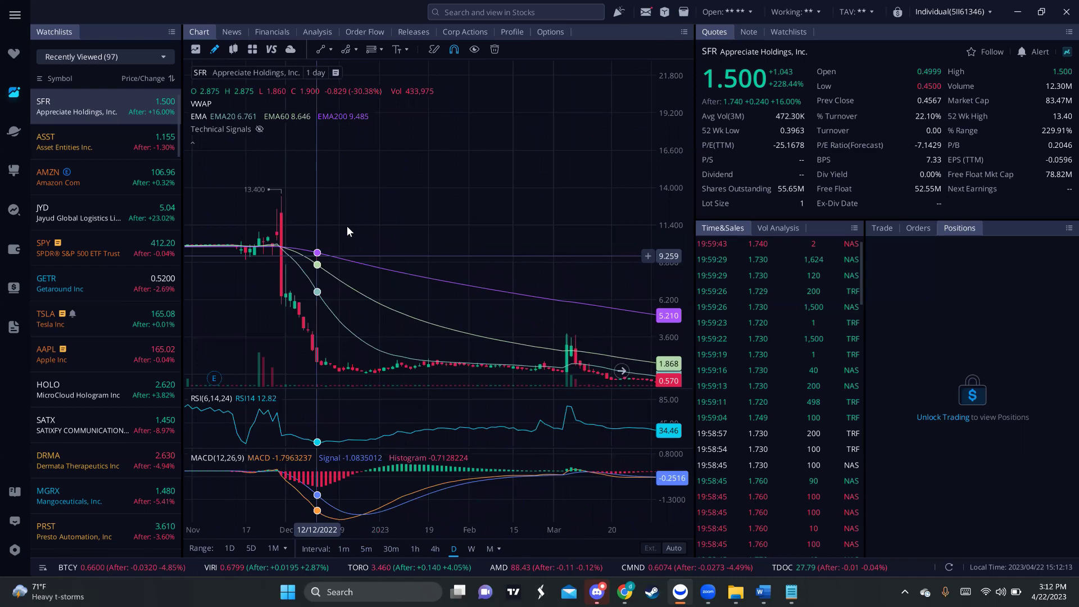
- Compare SFR's latest daily candle with the March spike and the EMA lines
drag(347, 231, 224, 169)
scroll(362, 209, down, 3)
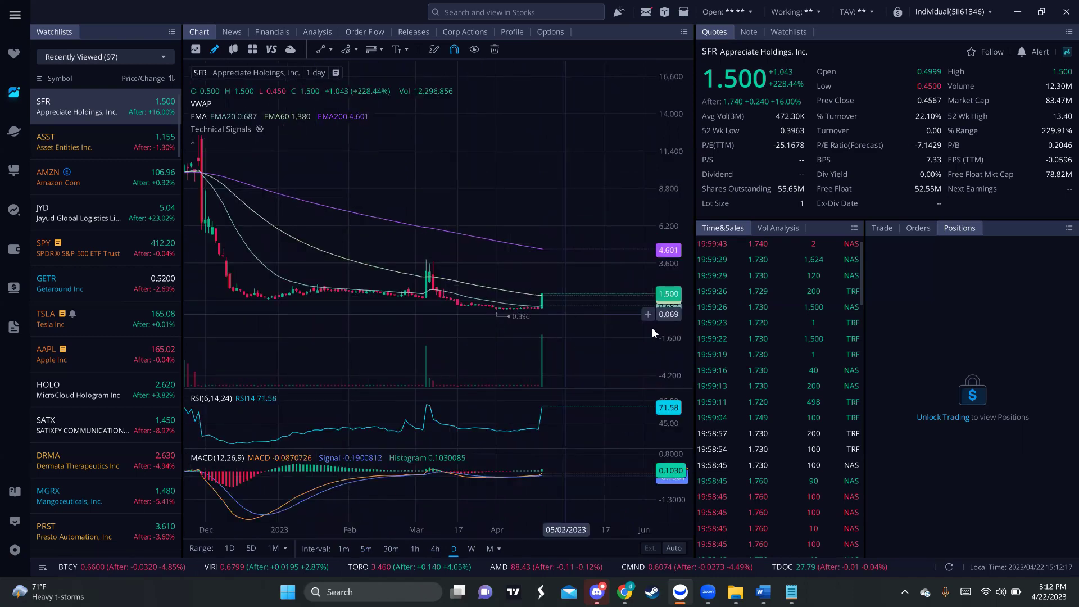
scroll(544, 332, up, 2)
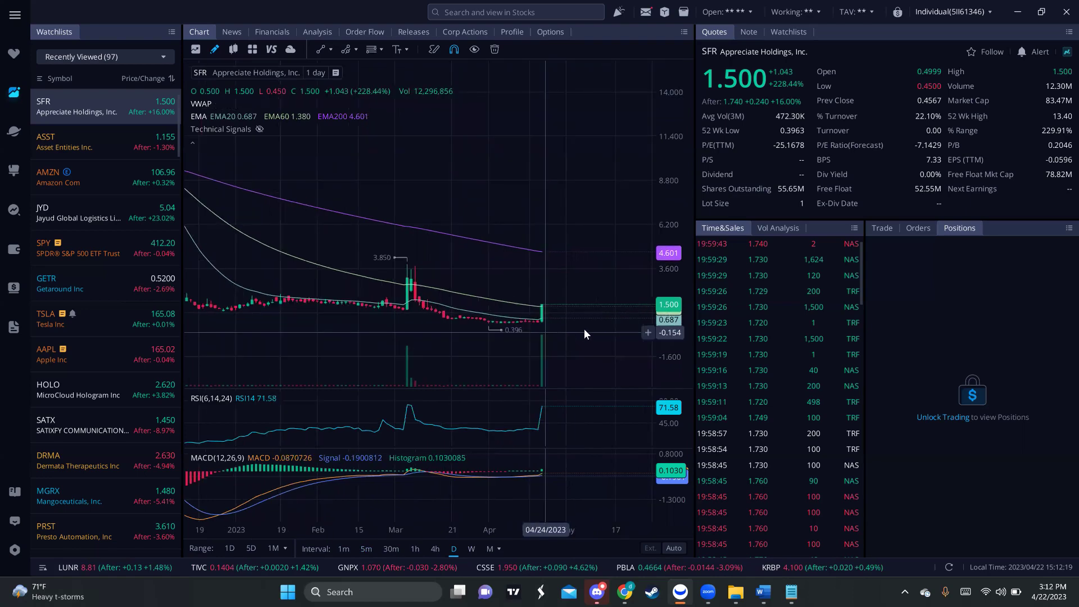
scroll(585, 326, down, 4)
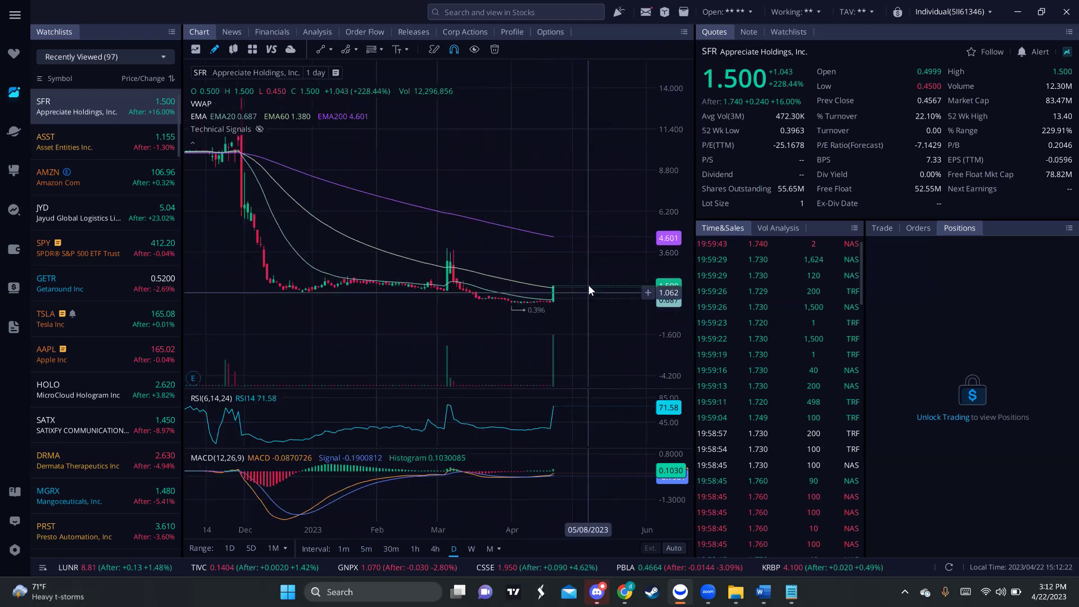
drag(589, 284, 537, 278)
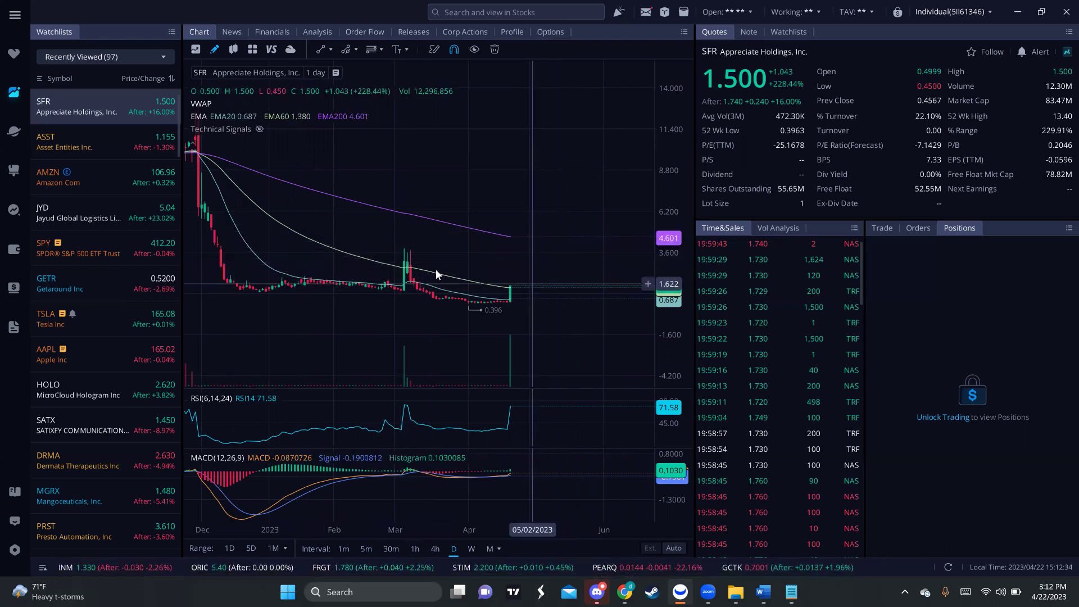
- Open OCEA's daily chart from the watchlist and examine its candles since February against the drawn levels and the small triangle pattern
click(107, 132)
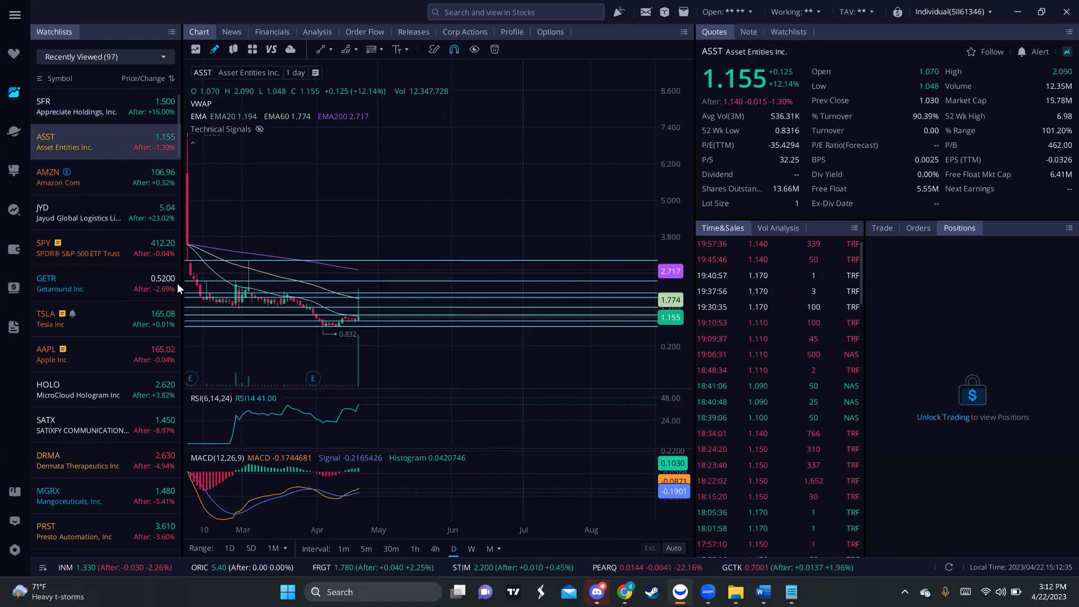
scroll(89, 422, down, 3)
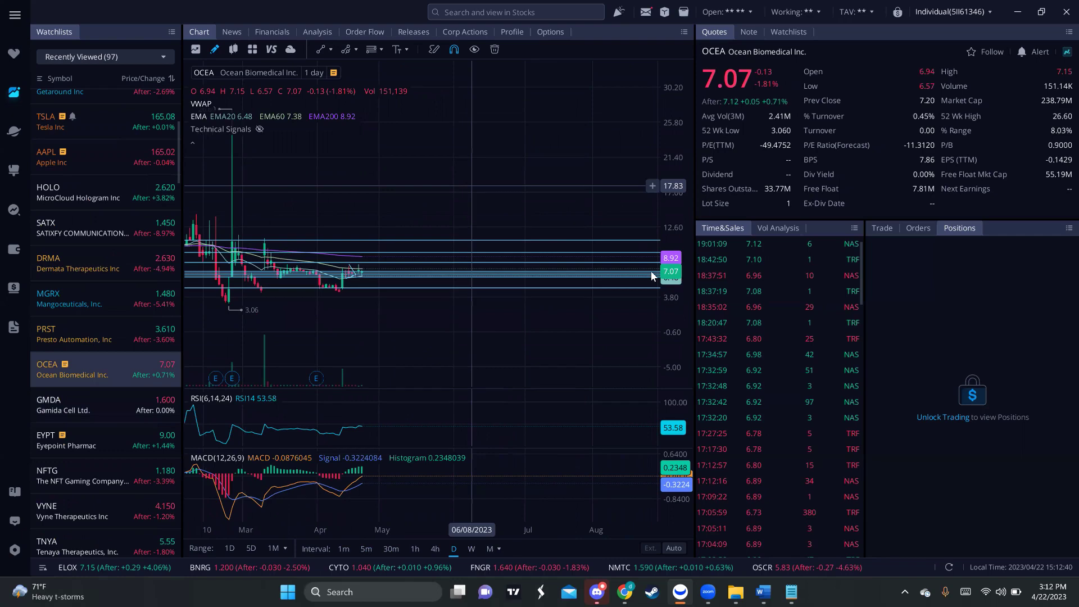
drag(684, 188, 683, 163)
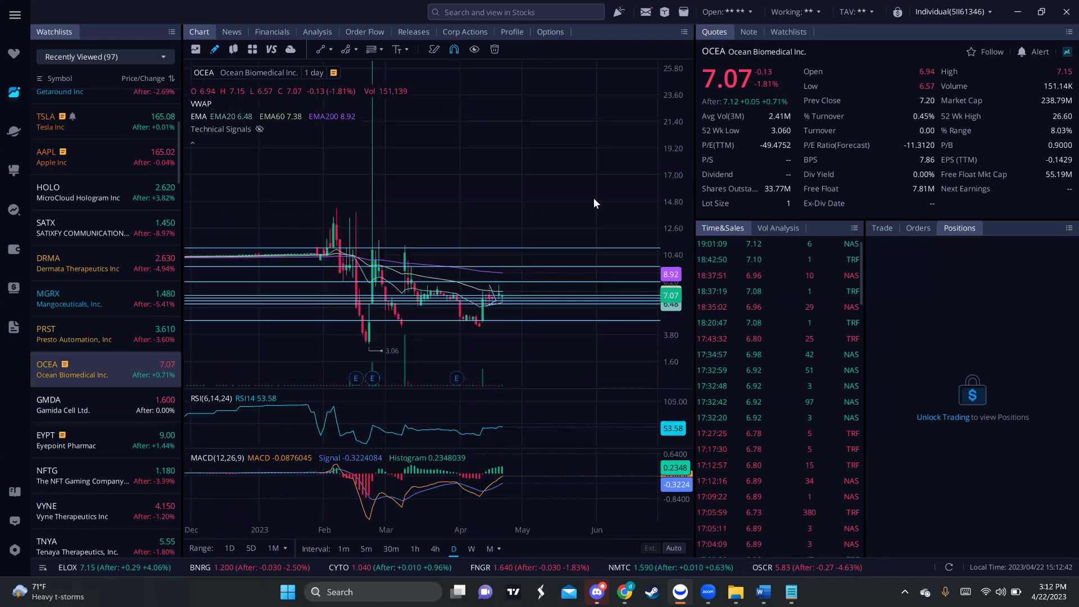
scroll(528, 321, up, 2)
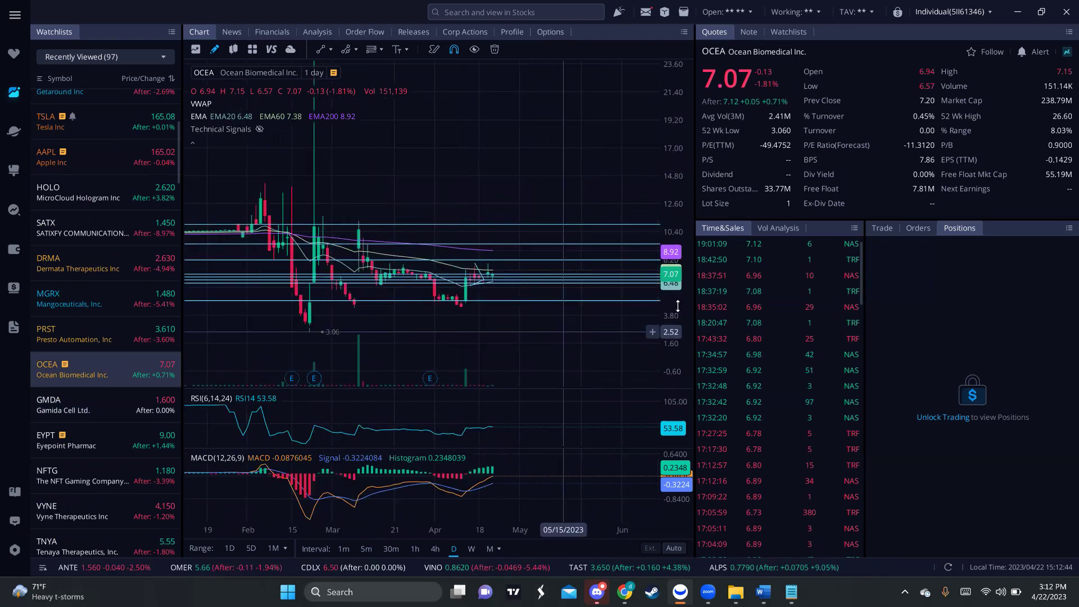
drag(682, 259, 688, 215)
scroll(483, 312, up, 2)
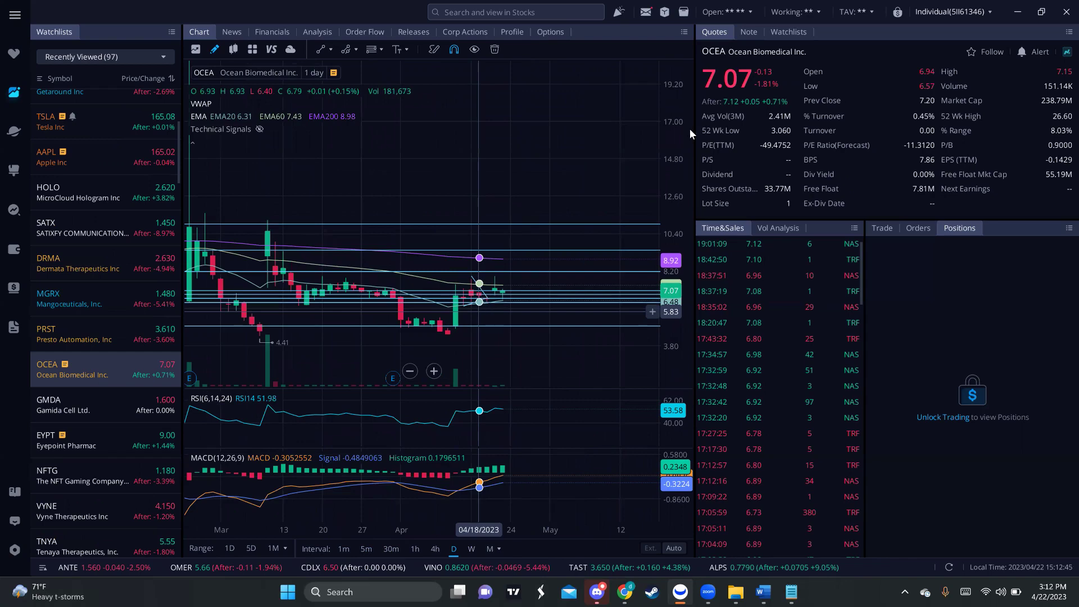
drag(534, 202, 457, 162)
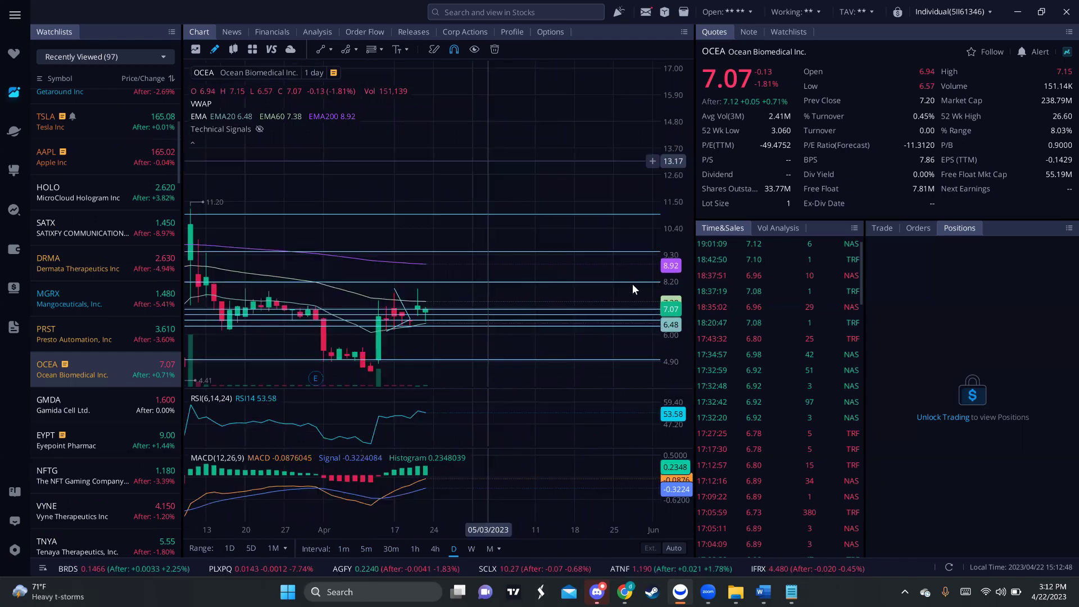
scroll(461, 188, down, 2)
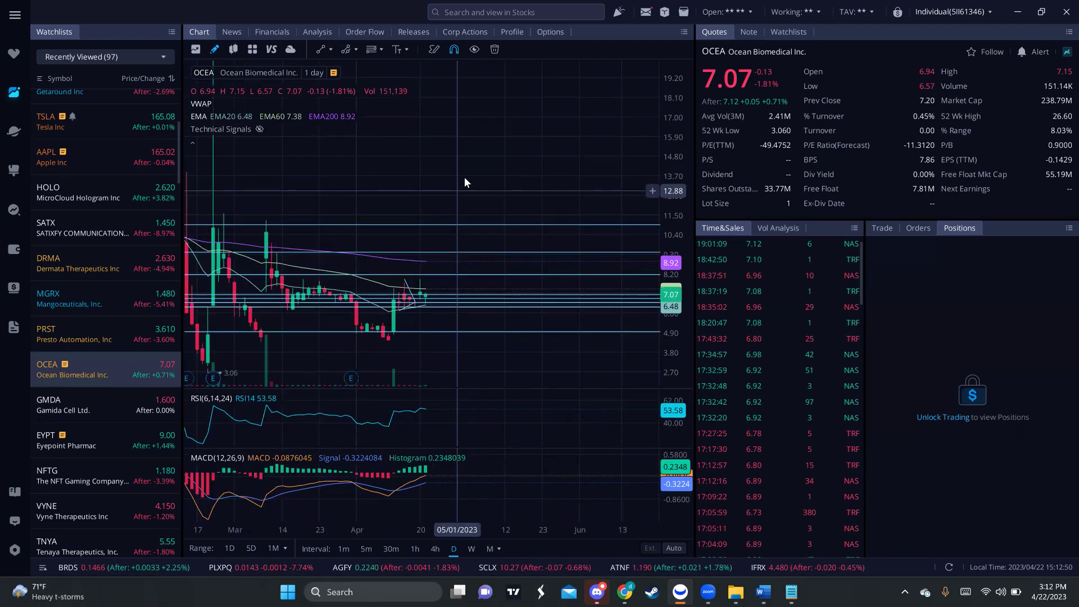
scroll(477, 286, up, 2)
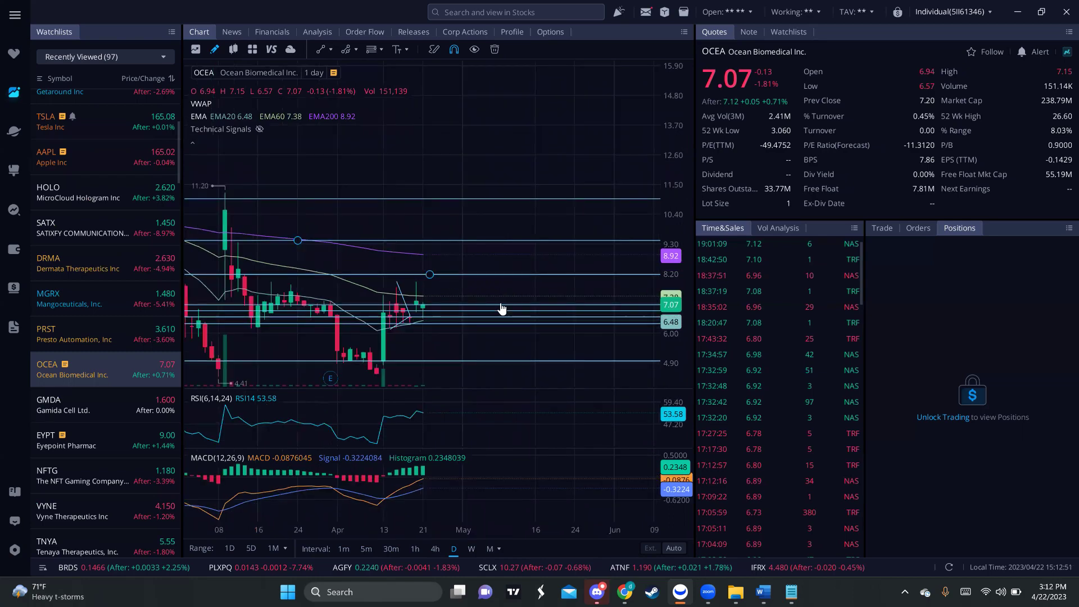
scroll(502, 308, down, 2)
drag(426, 163, 487, 164)
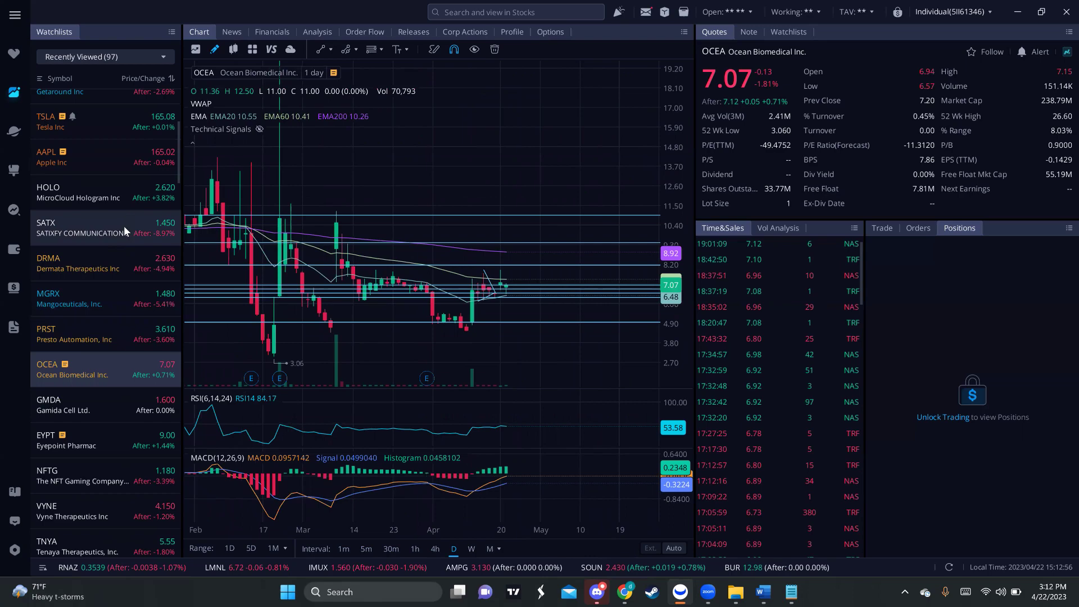
- Return to ASST in the watchlist and bring up its daily chart
scroll(102, 258, up, 3)
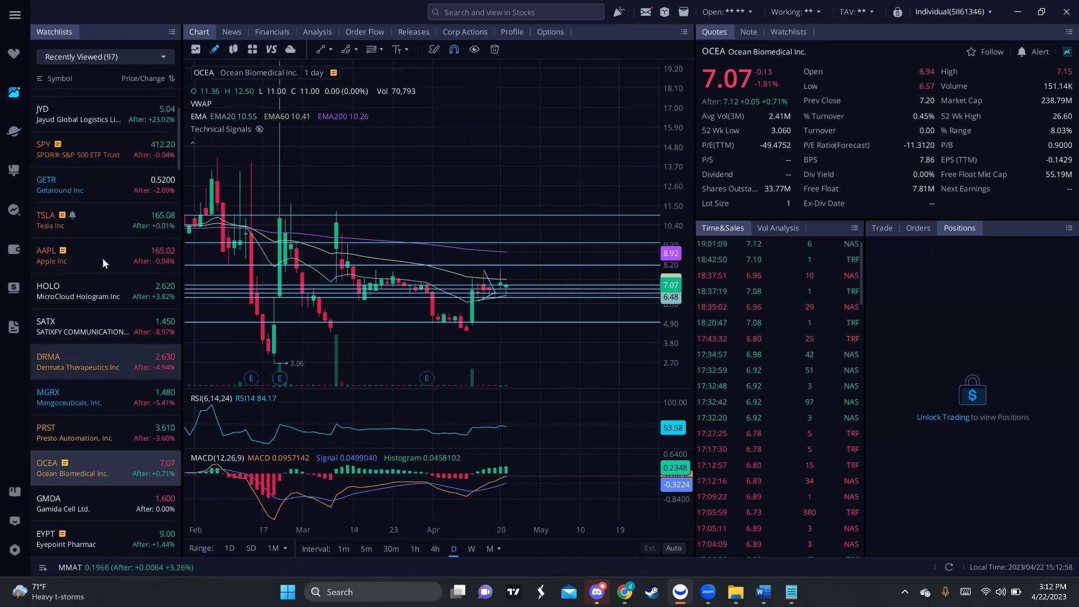
scroll(112, 156, up, 3)
click(110, 147)
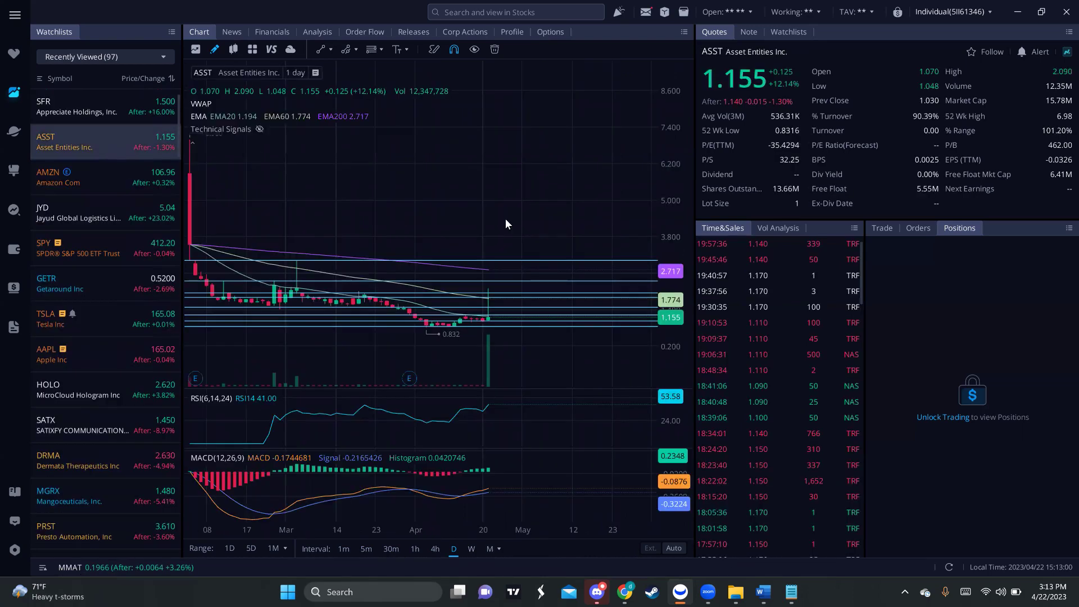
- Examine ASST's full daily history from the early-February drop through the March spike to the April low
drag(523, 204, 469, 169)
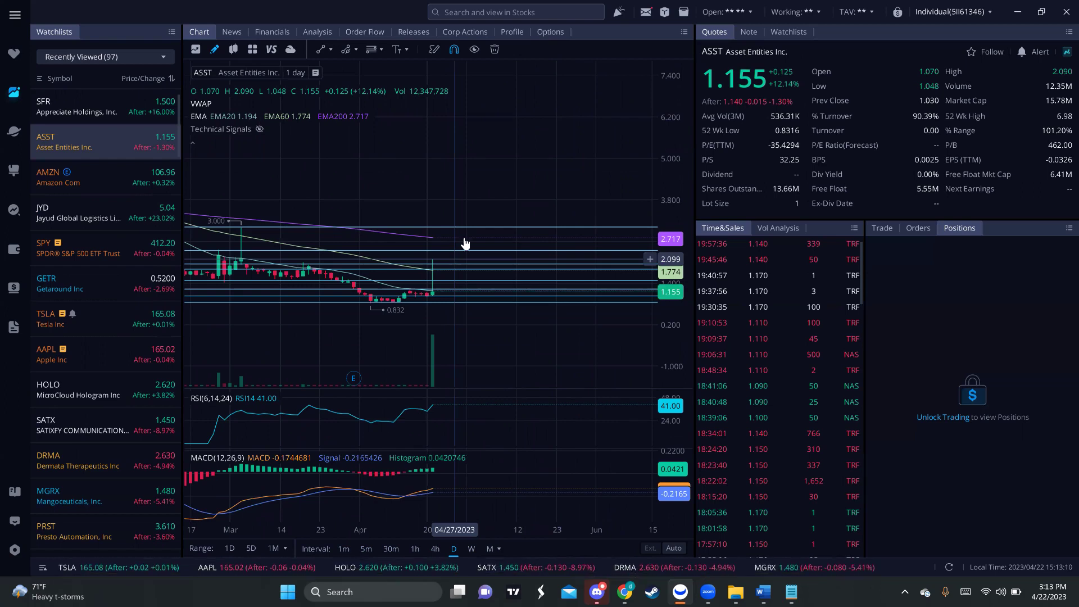
drag(464, 194, 498, 163)
scroll(500, 162, down, 3)
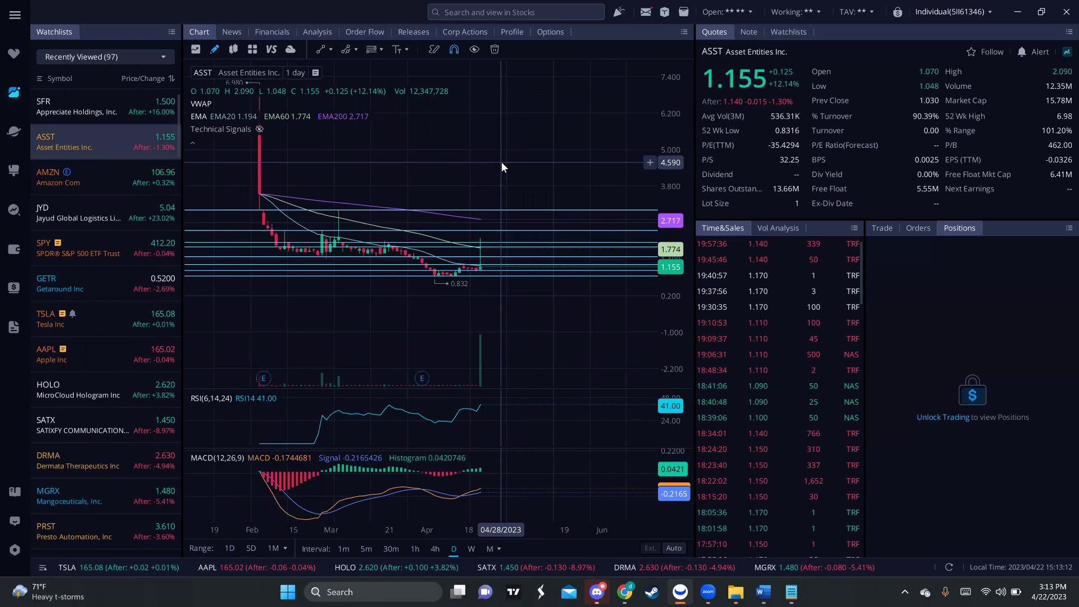
drag(417, 178, 424, 257)
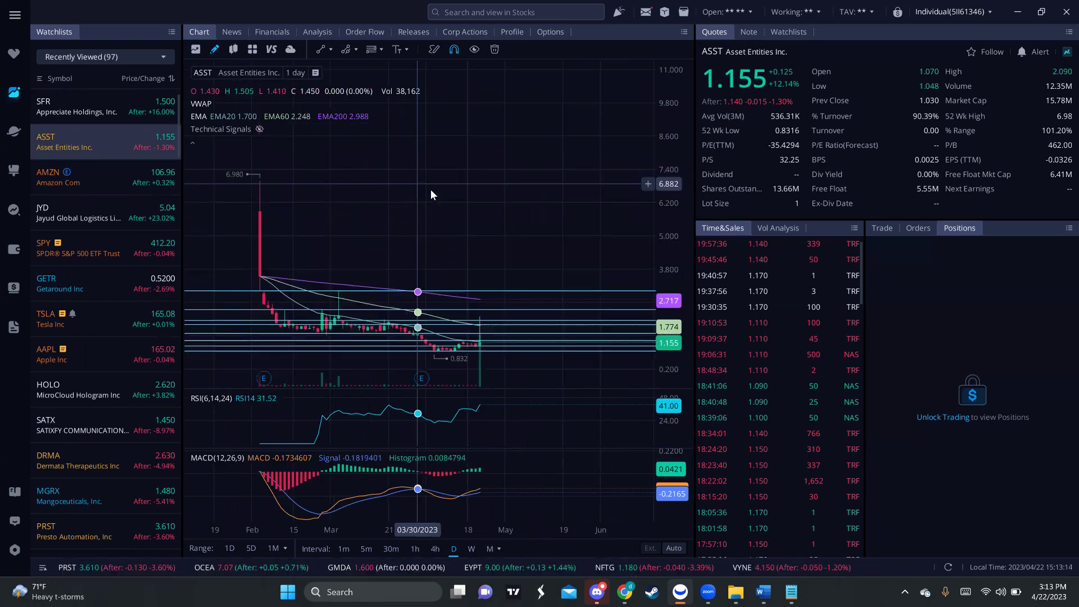
drag(482, 222, 506, 202)
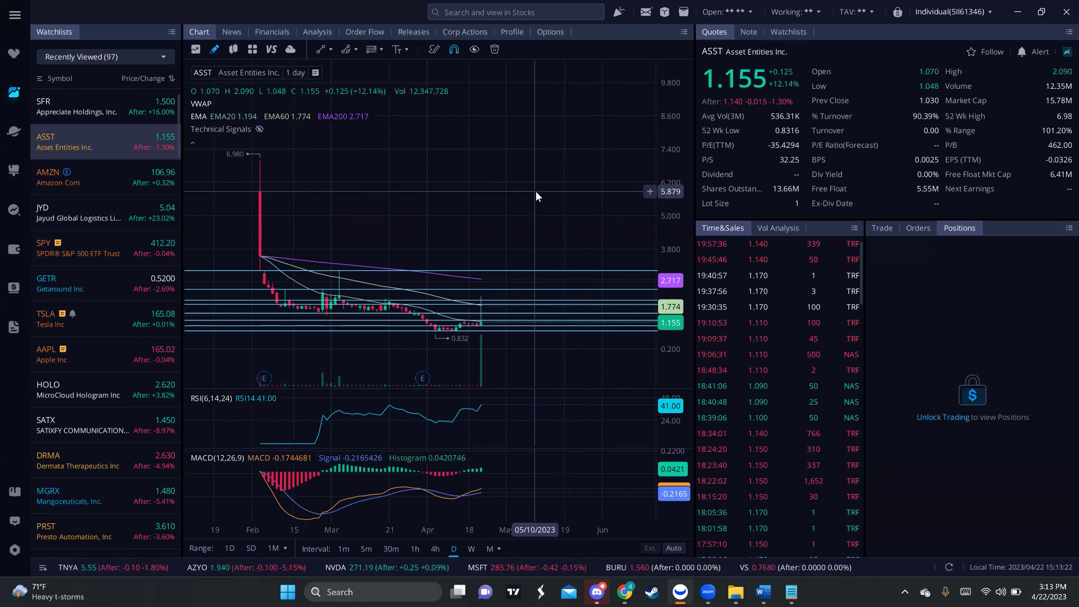
drag(616, 220, 609, 207)
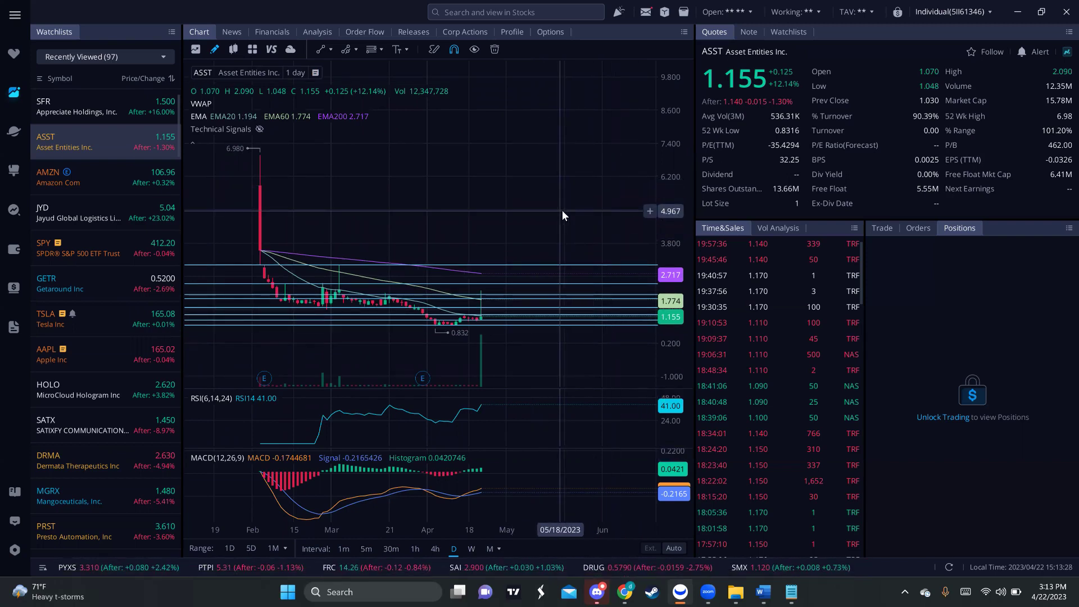
drag(547, 217, 473, 190)
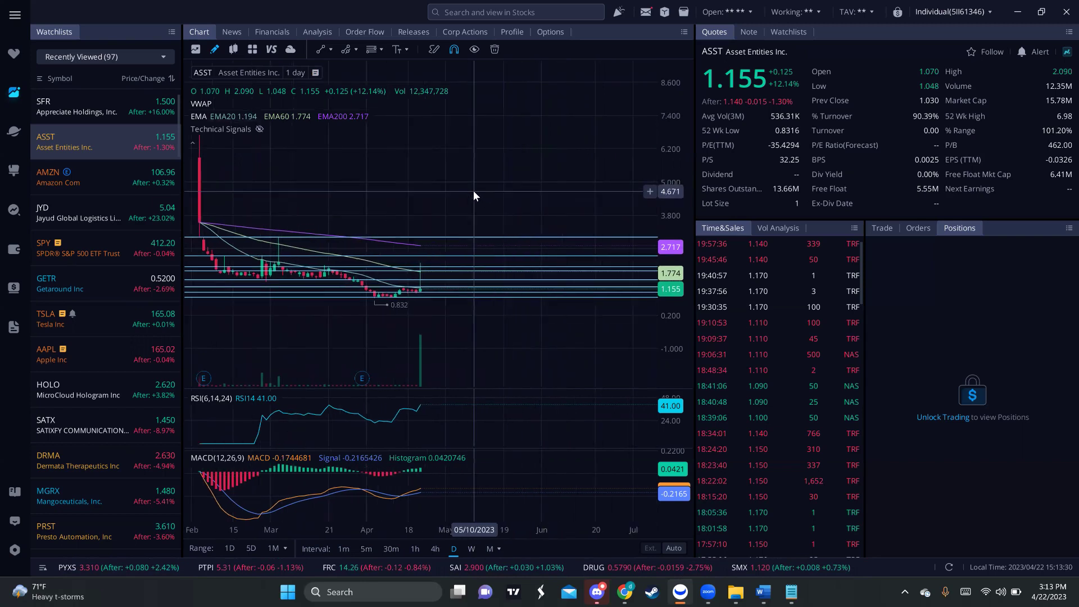
scroll(528, 212, left, 2)
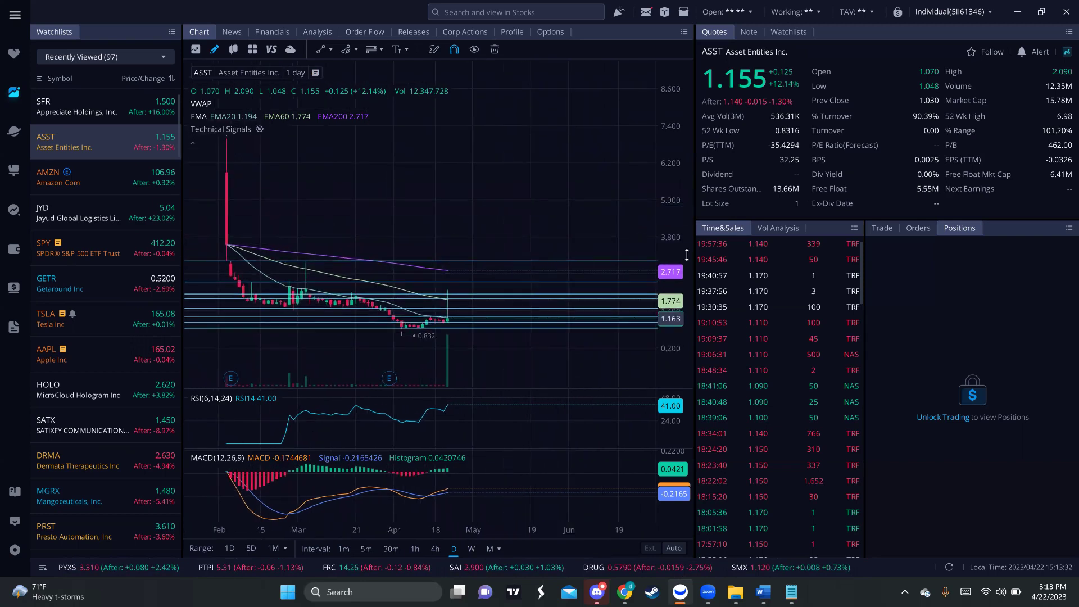
- Compare ASST's latest daily candle and its volume with the drawn horizontal levels and the EMA lines
scroll(545, 203, up, 3)
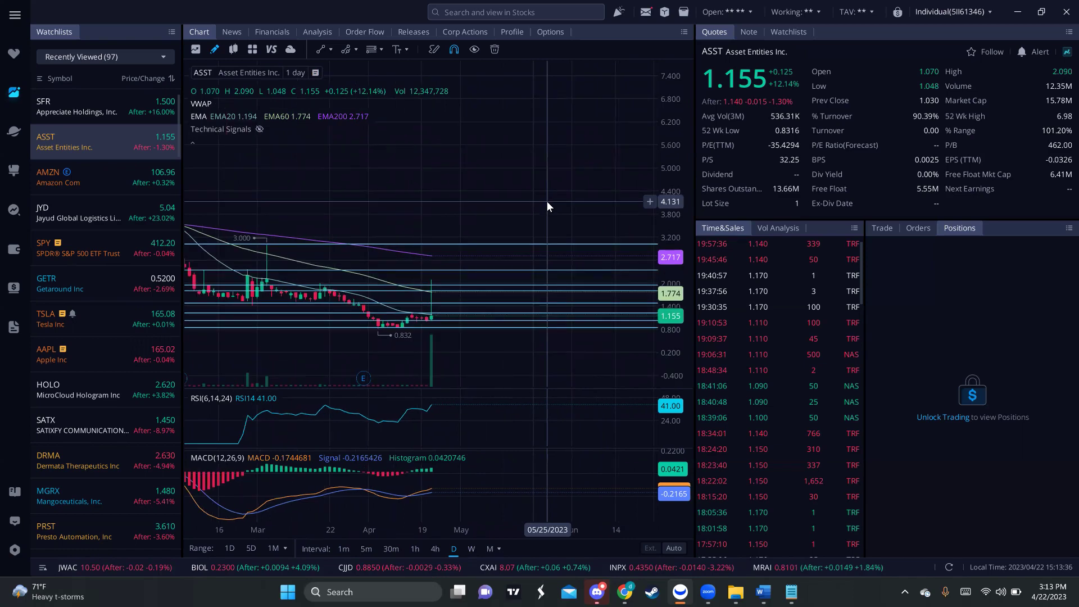
scroll(558, 169, down, 2)
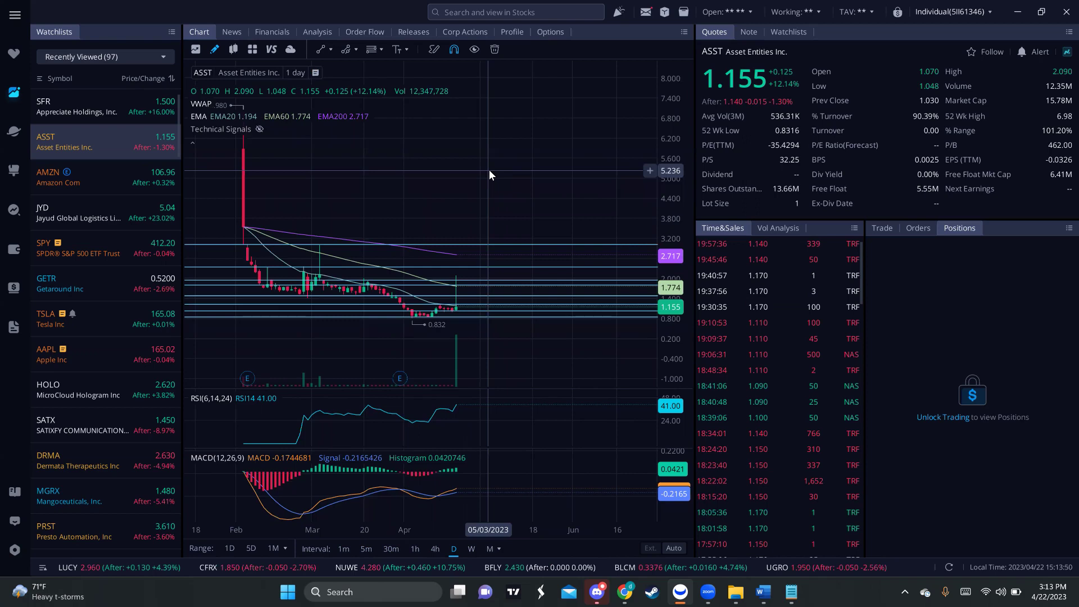
drag(502, 223, 509, 197)
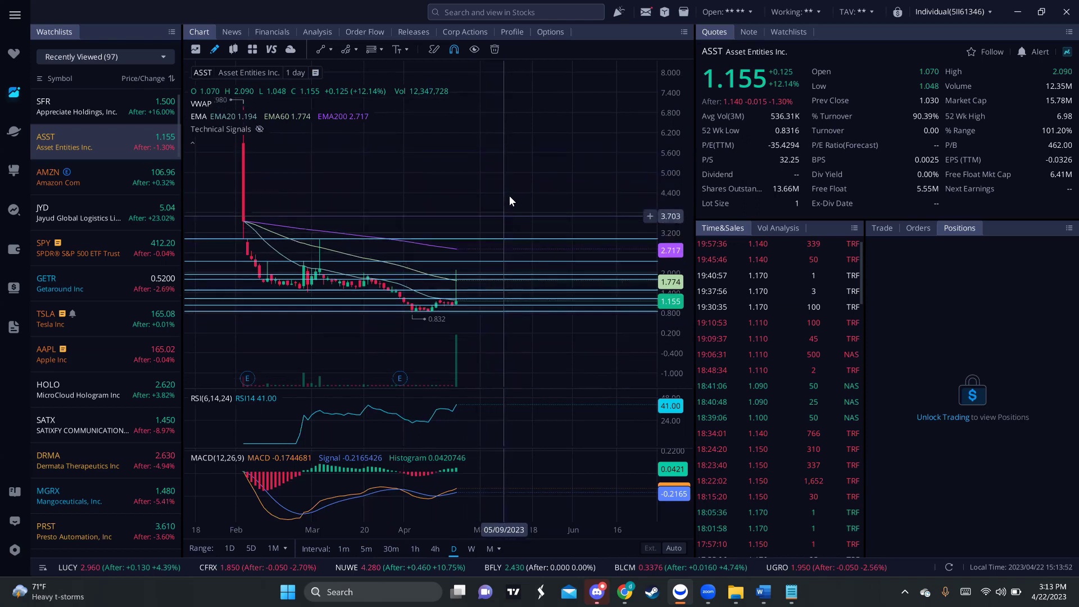
drag(513, 155, 565, 176)
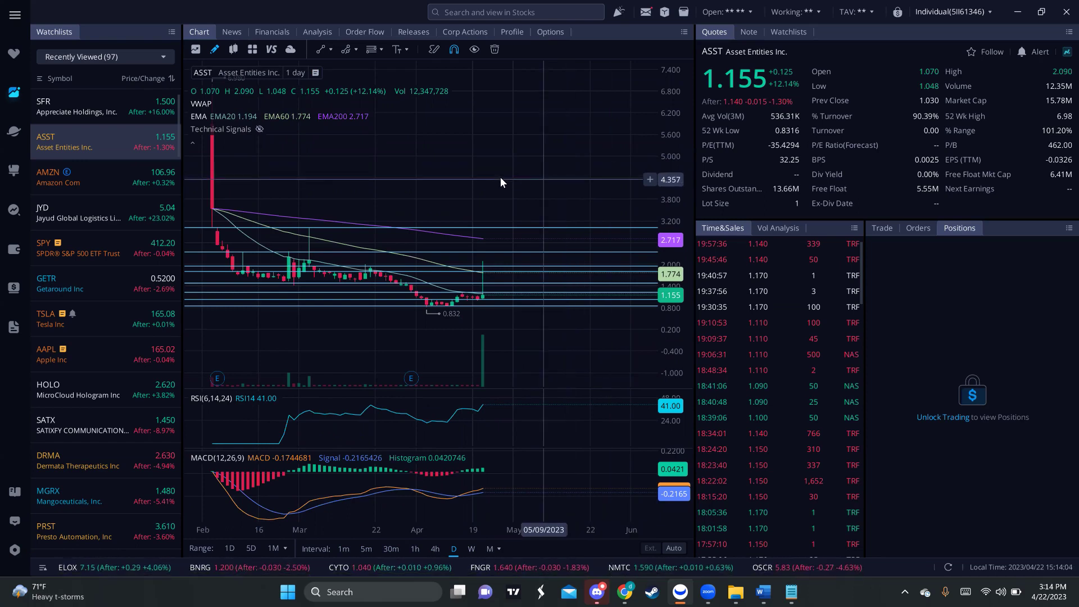
drag(652, 264, 664, 308)
drag(603, 234, 615, 164)
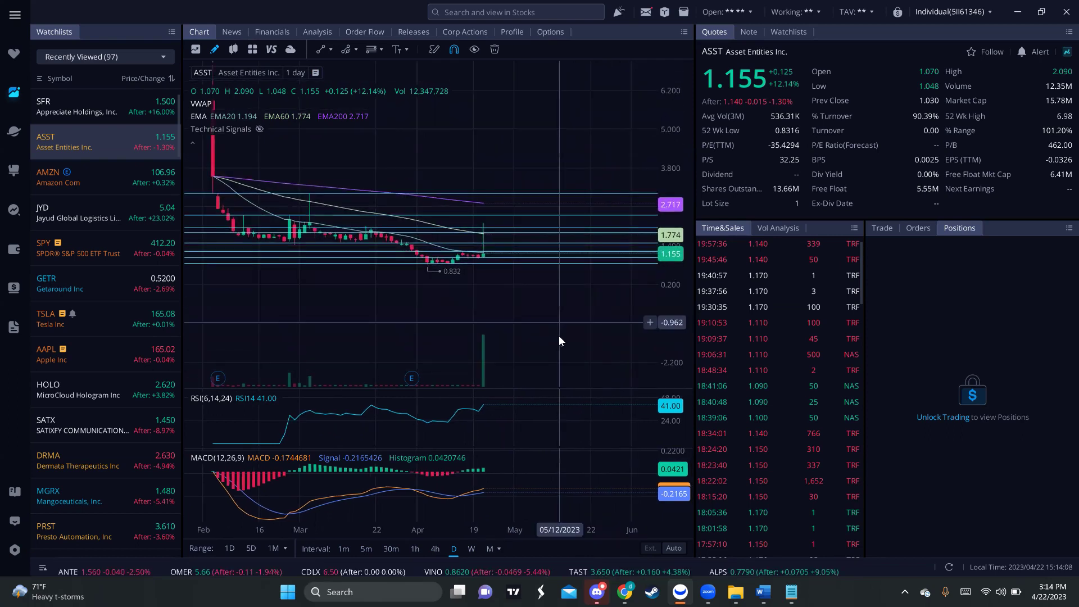
drag(559, 335, 559, 346)
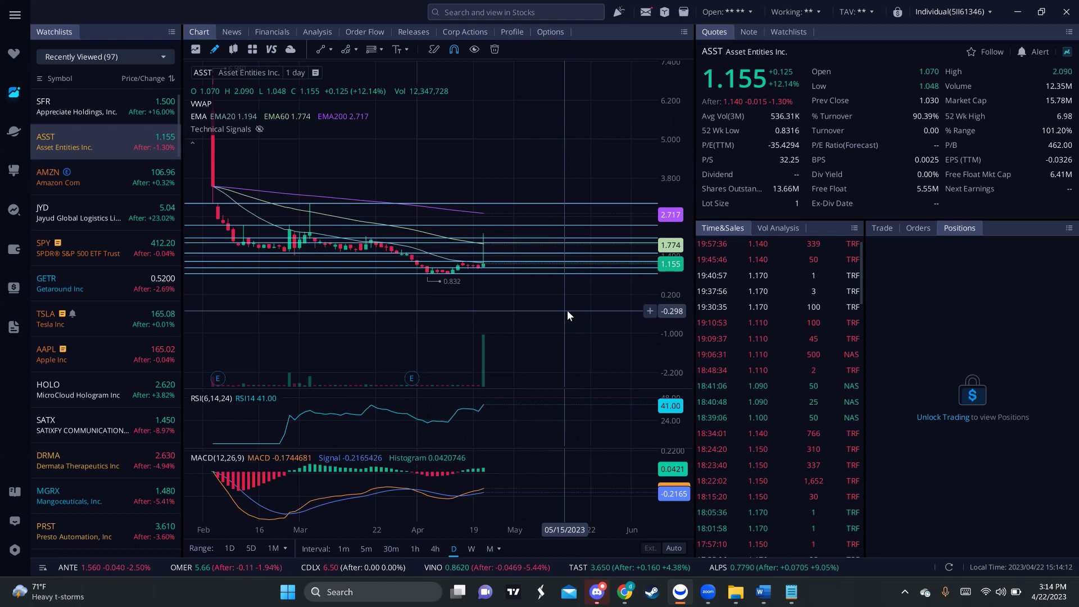
drag(676, 345, 662, 298)
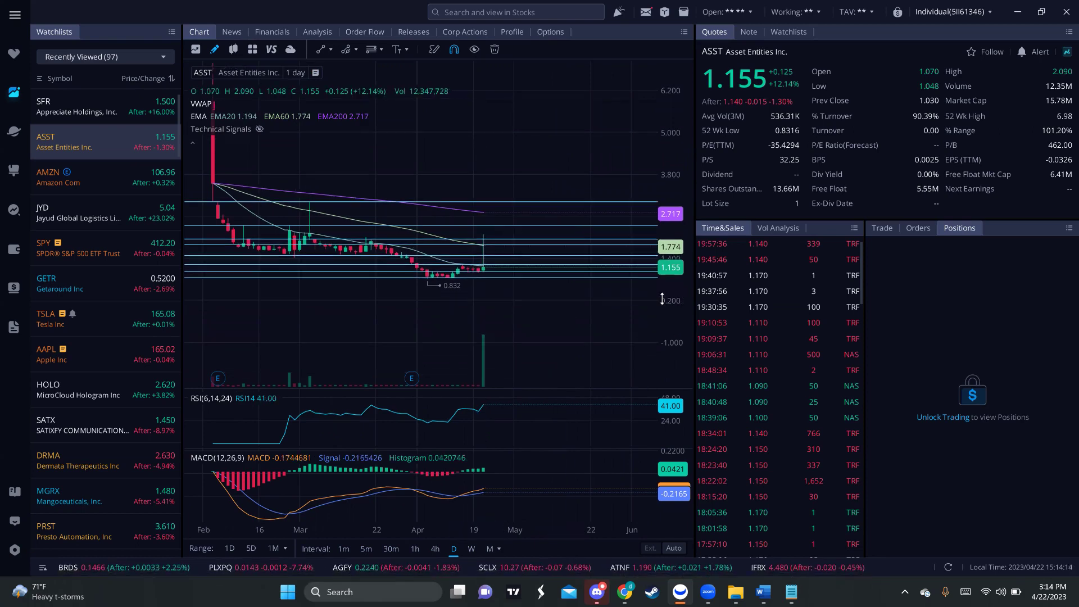